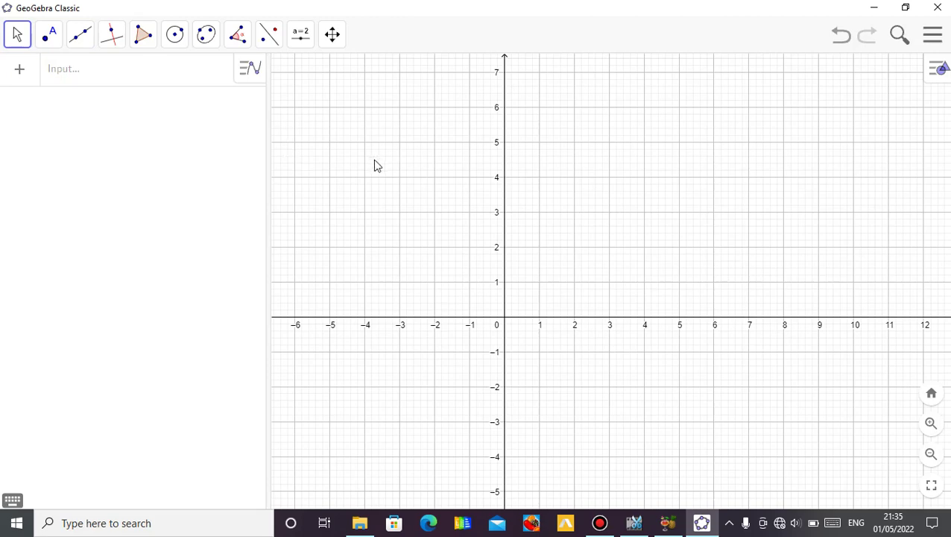
- Insert the image Capture5 from the Desktop folder into the graphics view
{"action": "left_click", "coordinate": [309, 50]}
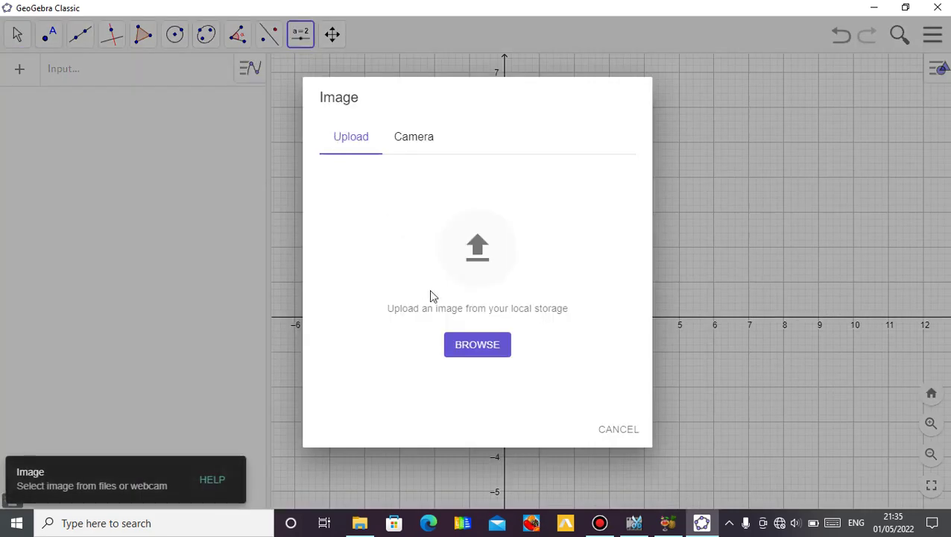
{"action": "left_click", "coordinate": [466, 343]}
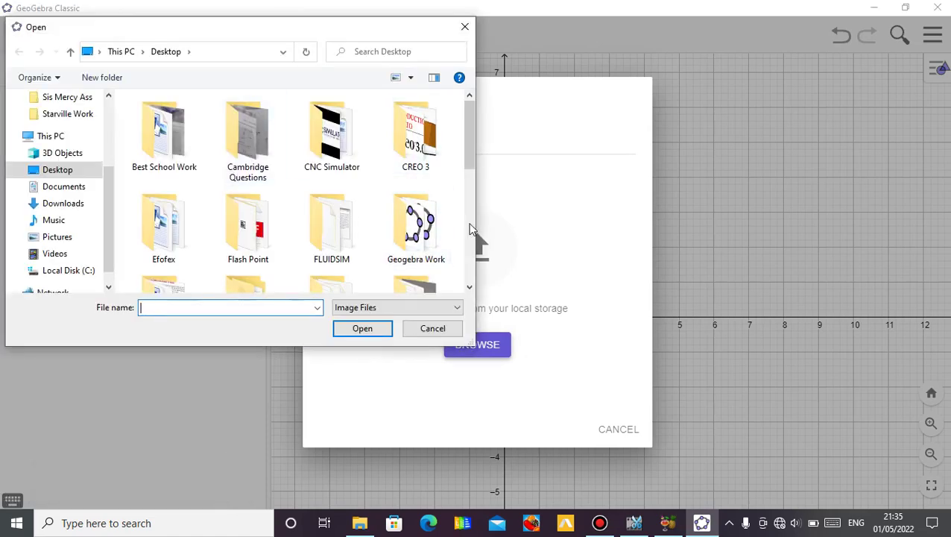
{"action": "scroll", "coordinate": [469, 229], "scroll_direction": "down", "scroll_amount": 5}
{"action": "scroll", "coordinate": [477, 254], "scroll_direction": "down", "scroll_amount": 2}
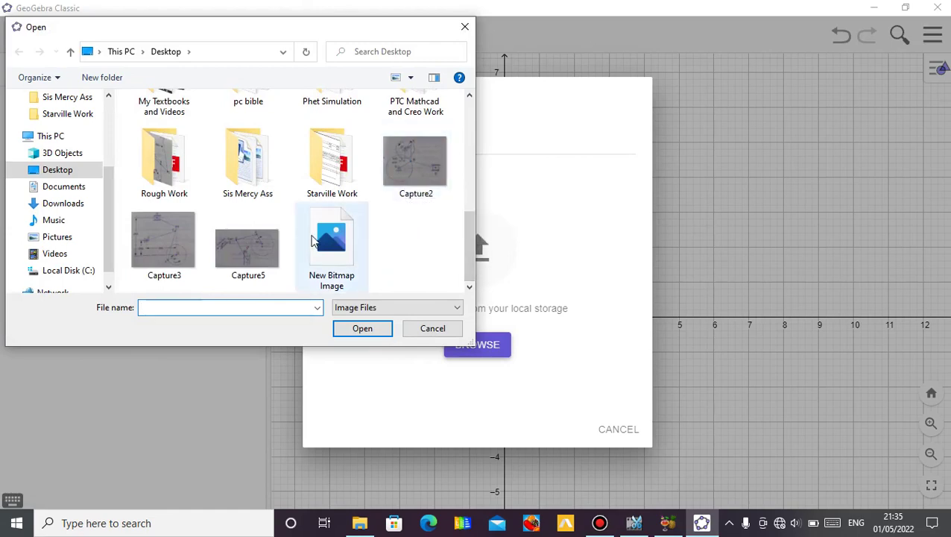
{"action": "left_click", "coordinate": [252, 263]}
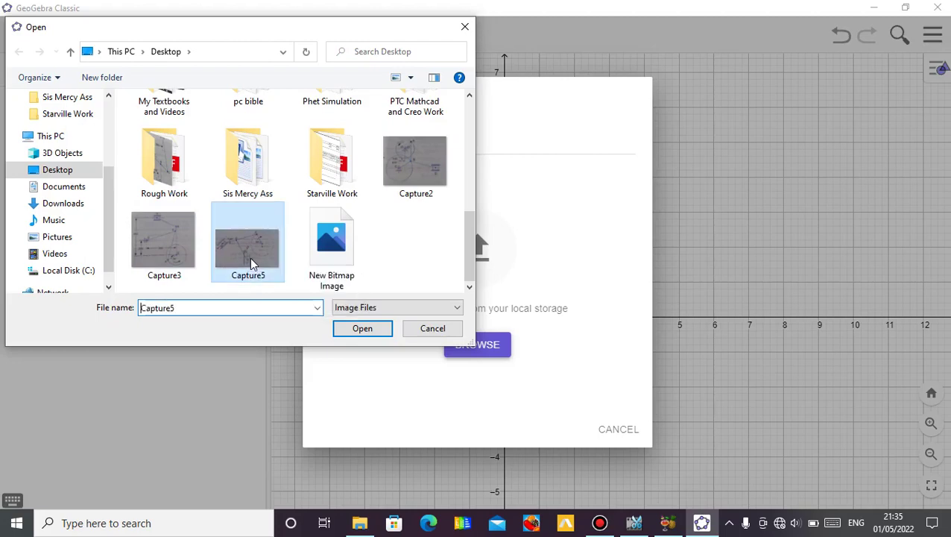
{"action": "left_click", "coordinate": [362, 329]}
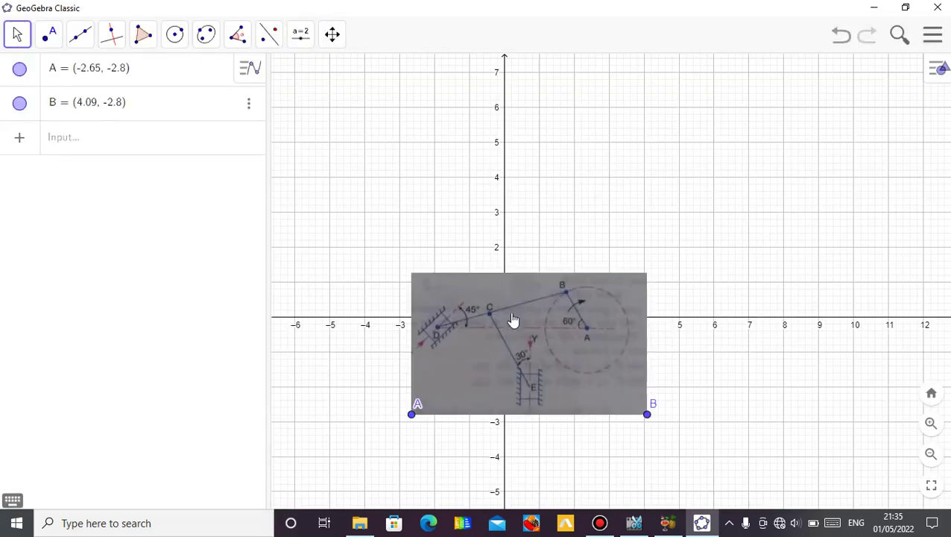
- Close the Algebra view so only the graphics view is shown
{"action": "left_click", "coordinate": [248, 69]}
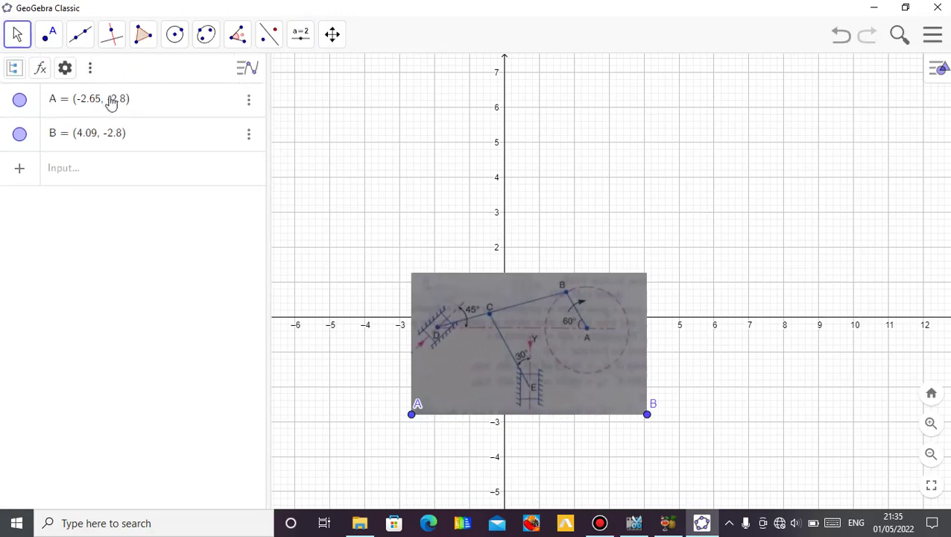
{"action": "left_click", "coordinate": [90, 69]}
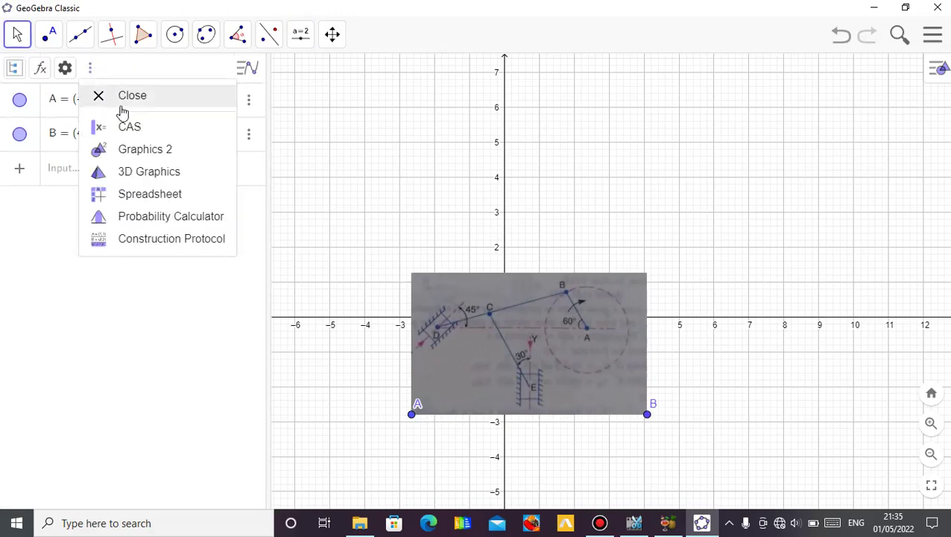
{"action": "left_click", "coordinate": [121, 107]}
- Move the mechanism image to the upper-left part of the drawing area and hide the coordinate axes
{"action": "left_click_drag", "start_coordinate": [284, 313], "coordinate": [165, 111]}
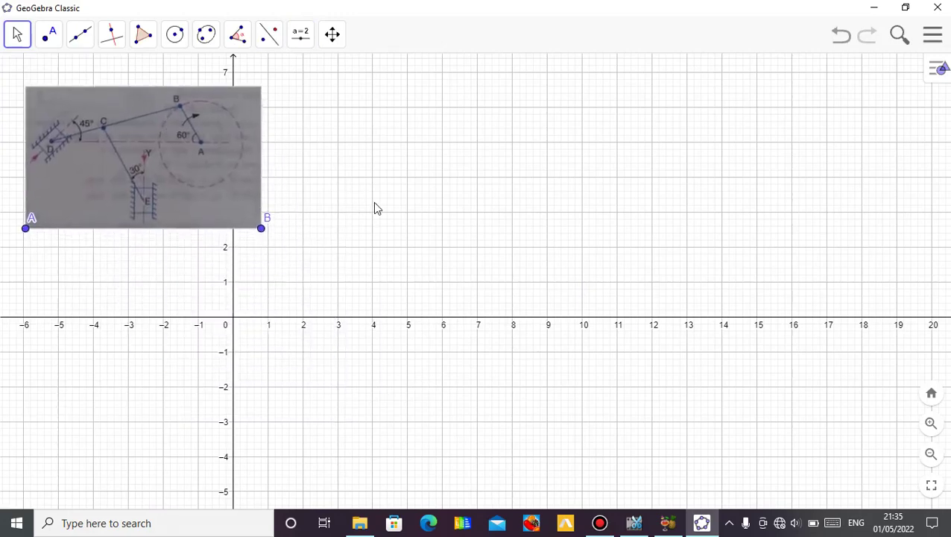
{"action": "right_click", "coordinate": [374, 203]}
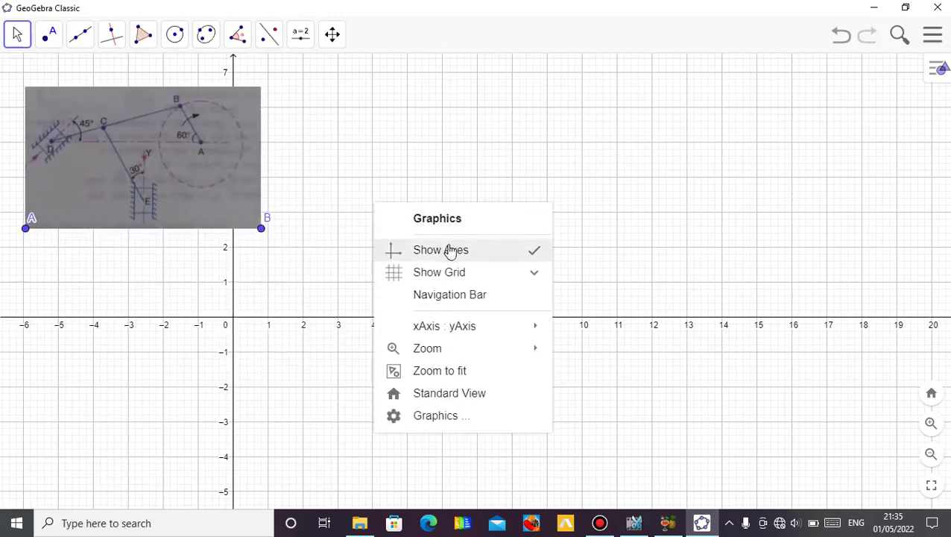
{"action": "left_click", "coordinate": [447, 250]}
- Enlarge the mechanism image by its corner points and reposition it in the upper-left corner of the drawing area
{"action": "left_click_drag", "start_coordinate": [239, 183], "coordinate": [410, 251]}
{"action": "left_click_drag", "start_coordinate": [346, 230], "coordinate": [338, 295]}
{"action": "mouse_move", "coordinate": [406, 330]}
{"action": "left_mouse_down"}
{"action": "mouse_move", "coordinate": [390, 337]}
{"action": "mouse_move", "coordinate": [388, 329]}
{"action": "mouse_move", "coordinate": [401, 326]}
{"action": "left_mouse_up"}
{"action": "left_click_drag", "start_coordinate": [307, 284], "coordinate": [300, 291]}
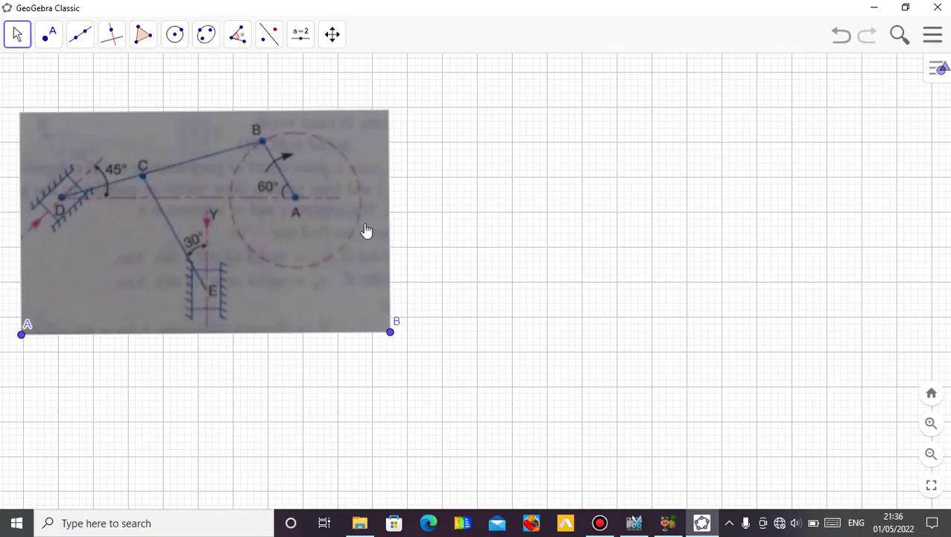
{"action": "left_click_drag", "start_coordinate": [360, 243], "coordinate": [339, 188]}
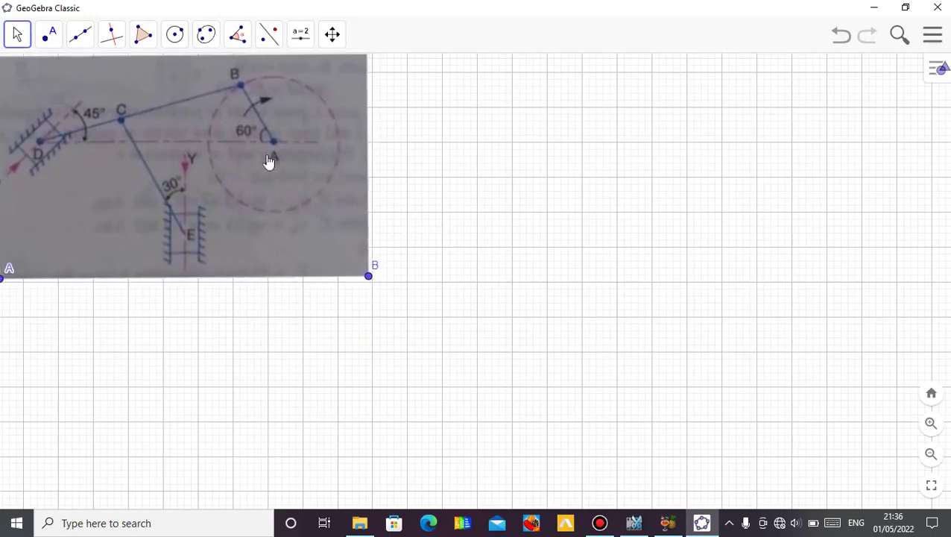
- Place a point well to the right of the image and draw a circle of radius 2 centred on it
{"action": "left_click", "coordinate": [48, 38]}
{"action": "left_click", "coordinate": [64, 78]}
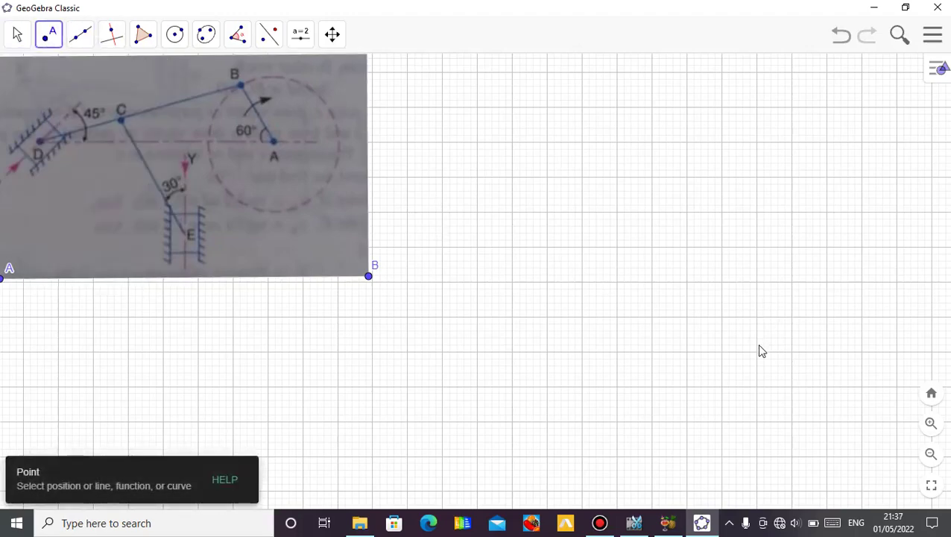
{"action": "left_click", "coordinate": [827, 317]}
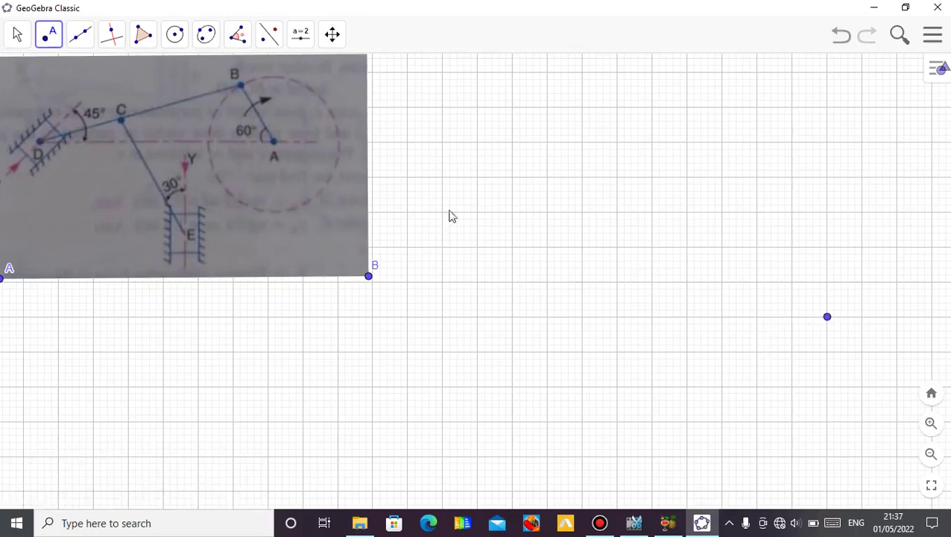
{"action": "left_click", "coordinate": [175, 35]}
{"action": "left_click", "coordinate": [196, 104]}
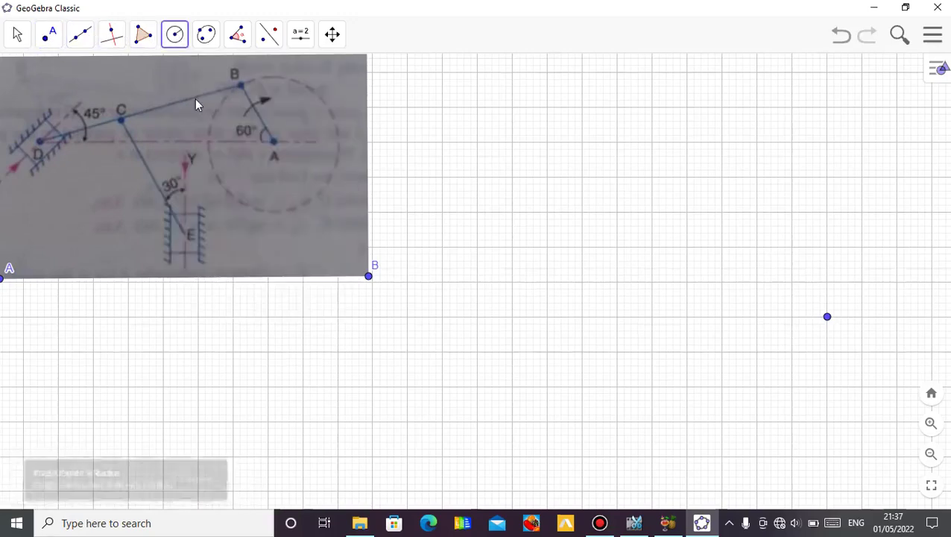
{"action": "left_click", "coordinate": [827, 317]}
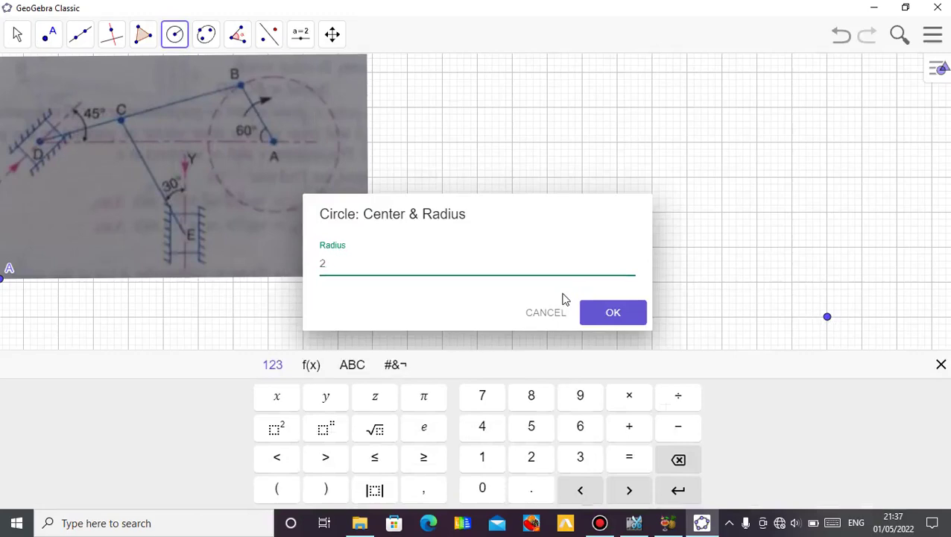
{"action": "left_click", "coordinate": [600, 313]}
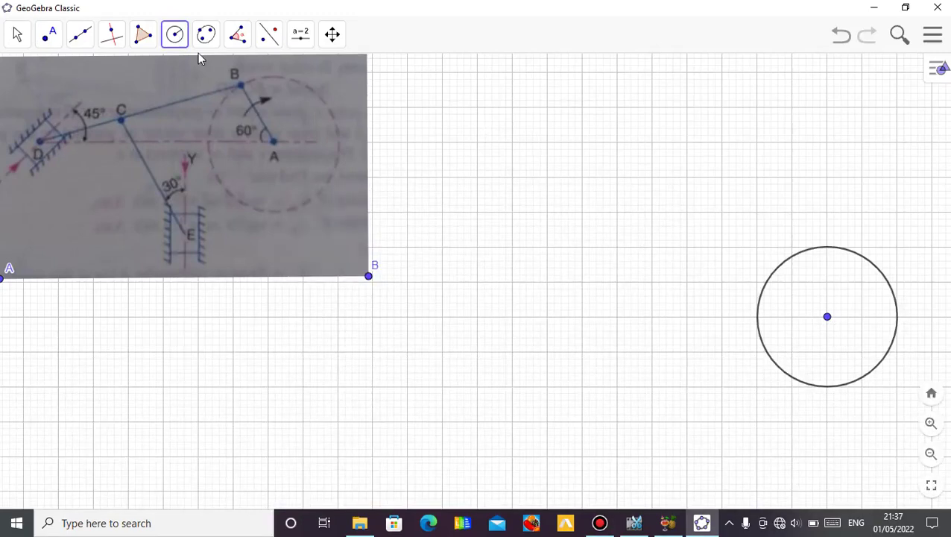
- Place a point on the upper-left part of the circle
{"action": "left_click", "coordinate": [45, 37]}
{"action": "left_click", "coordinate": [44, 37]}
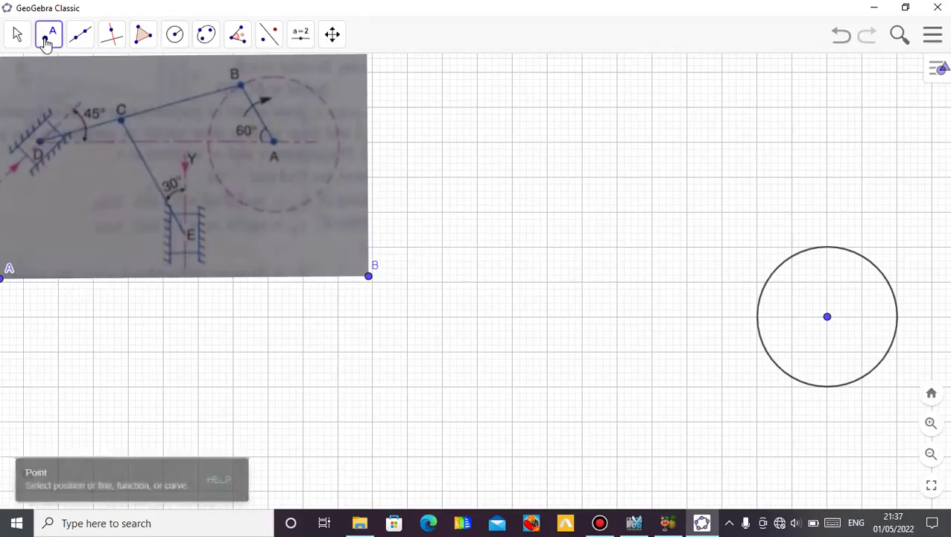
{"action": "left_click", "coordinate": [787, 260]}
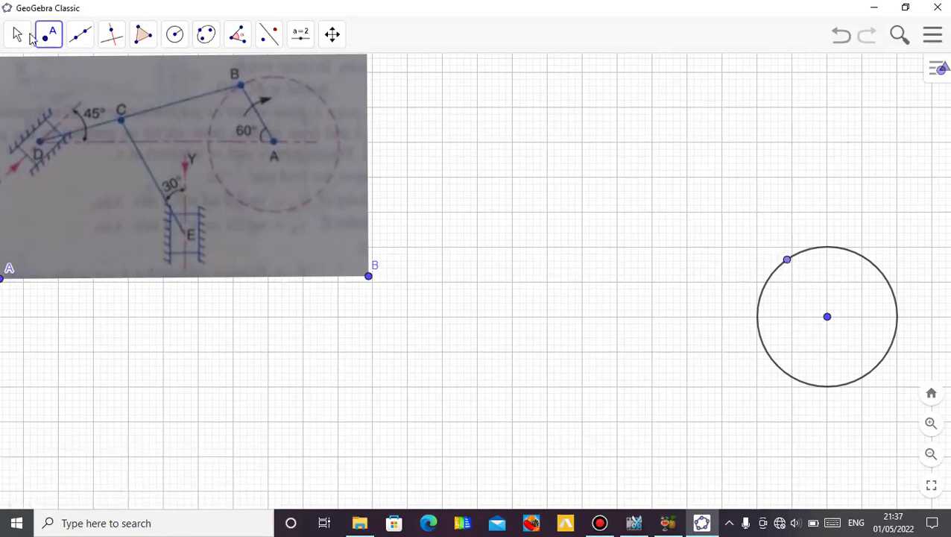
- Rename the circle's centre point as A
{"action": "left_click", "coordinate": [18, 35]}
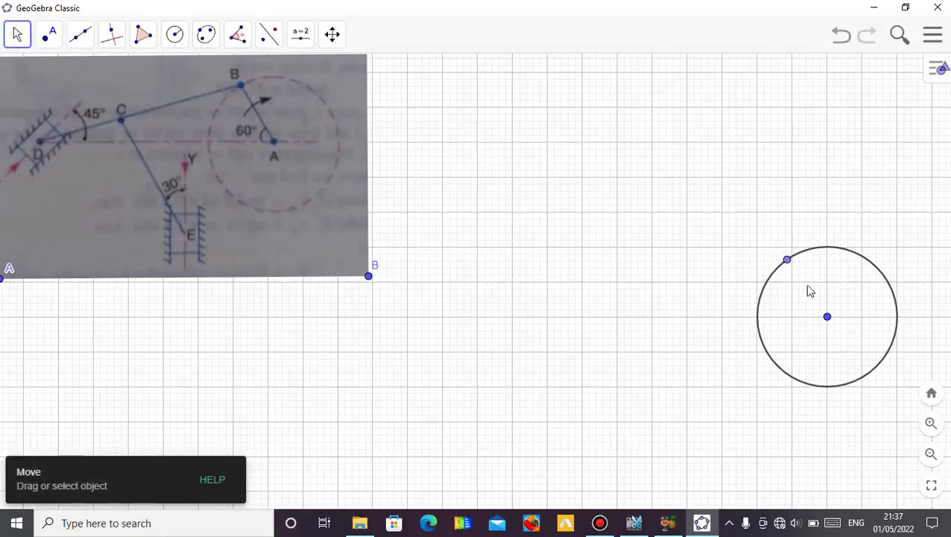
{"action": "right_click", "coordinate": [829, 319]}
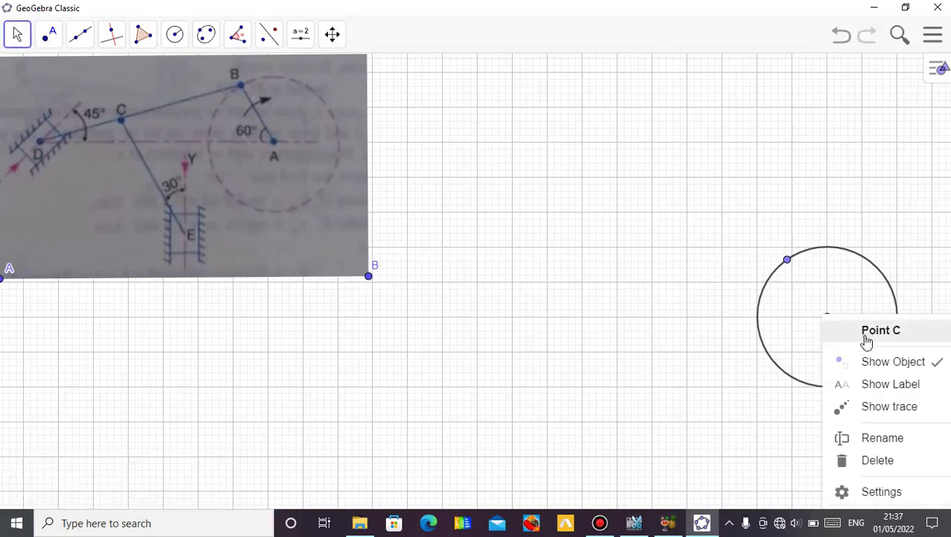
{"action": "left_click", "coordinate": [876, 439]}
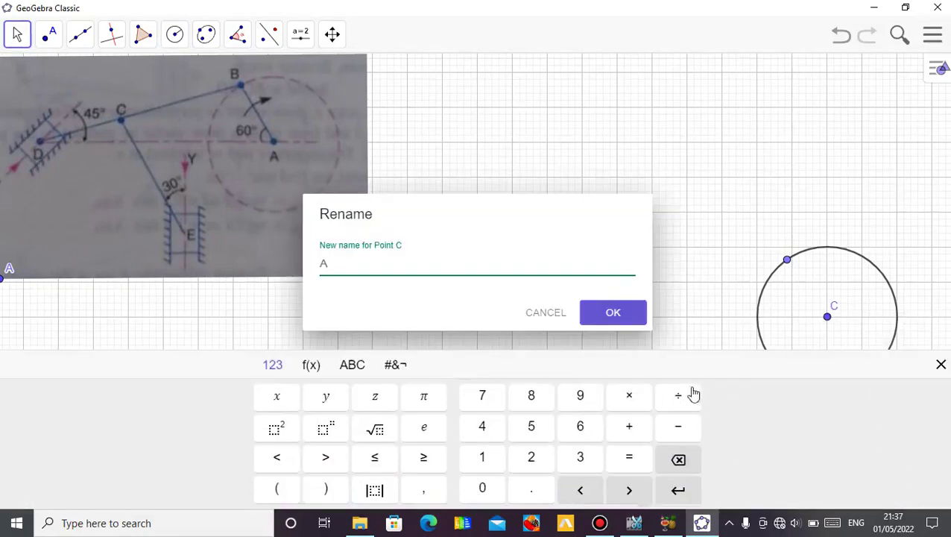
{"action": "key", "text": "Return"}
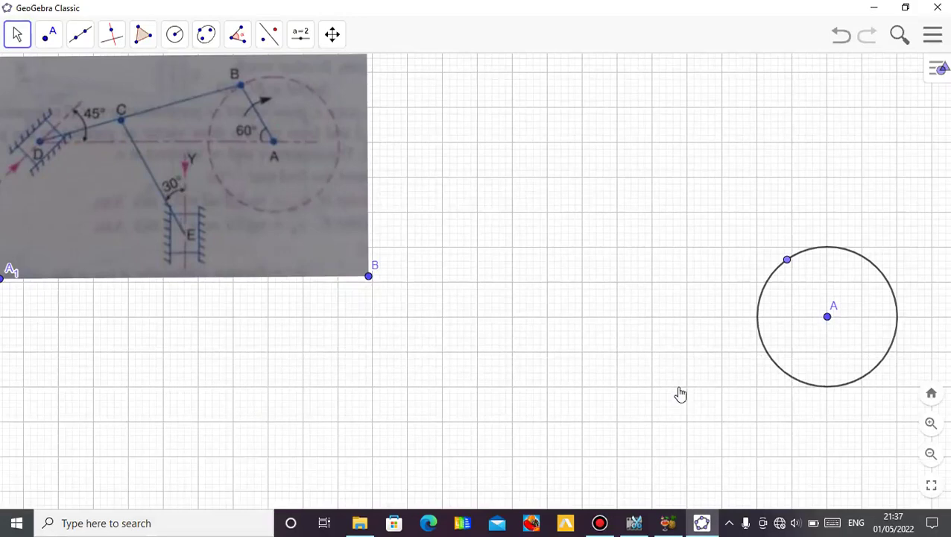
- Rename the point on the circle as B and shift it slightly along the circle
{"action": "right_click", "coordinate": [787, 261]}
{"action": "left_click", "coordinate": [851, 414]}
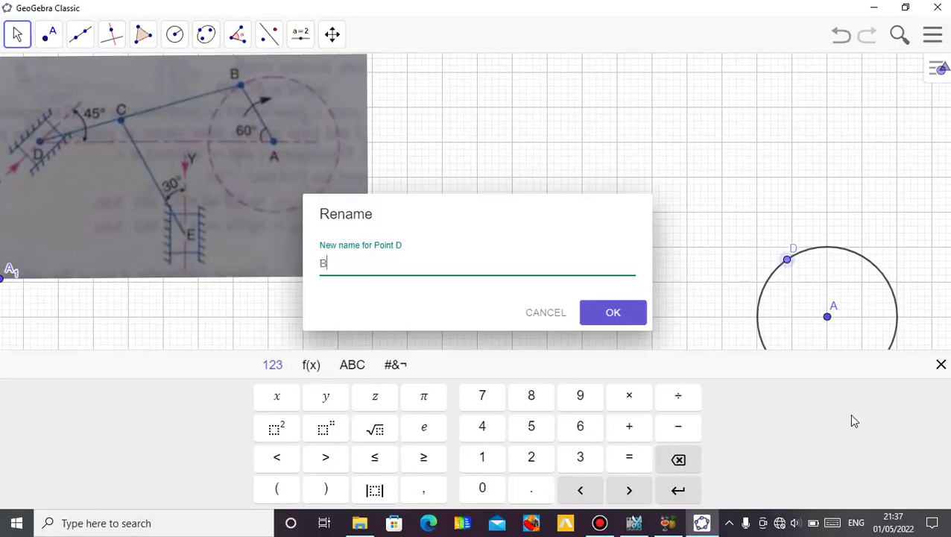
{"action": "key", "text": "Return"}
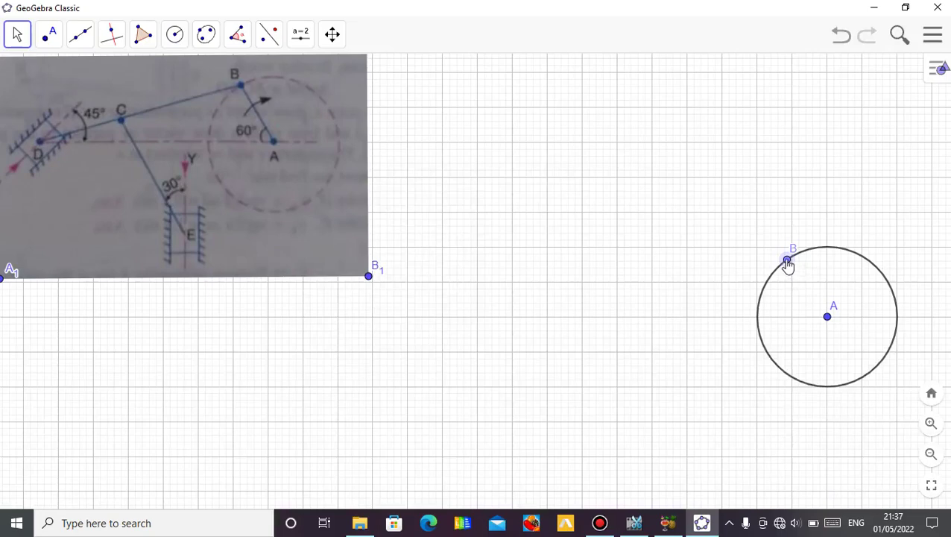
{"action": "mouse_move", "coordinate": [787, 263]}
{"action": "left_mouse_down"}
{"action": "mouse_move", "coordinate": [745, 357]}
{"action": "mouse_move", "coordinate": [883, 337]}
{"action": "mouse_move", "coordinate": [826, 267]}
{"action": "mouse_move", "coordinate": [793, 278]}
{"action": "left_mouse_up"}
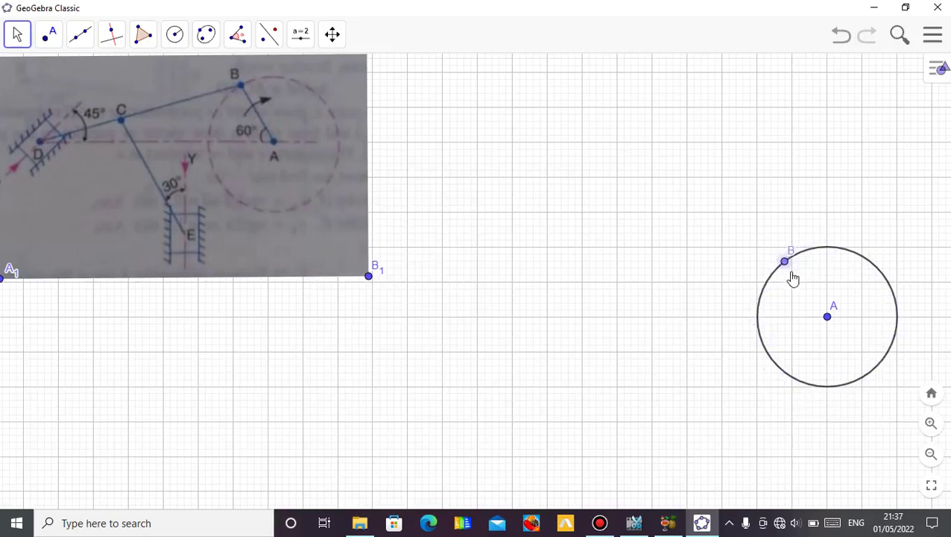
- Draw a segment from the circle's centre A to point B as the crank
{"action": "left_click", "coordinate": [79, 41]}
{"action": "left_click", "coordinate": [95, 105]}
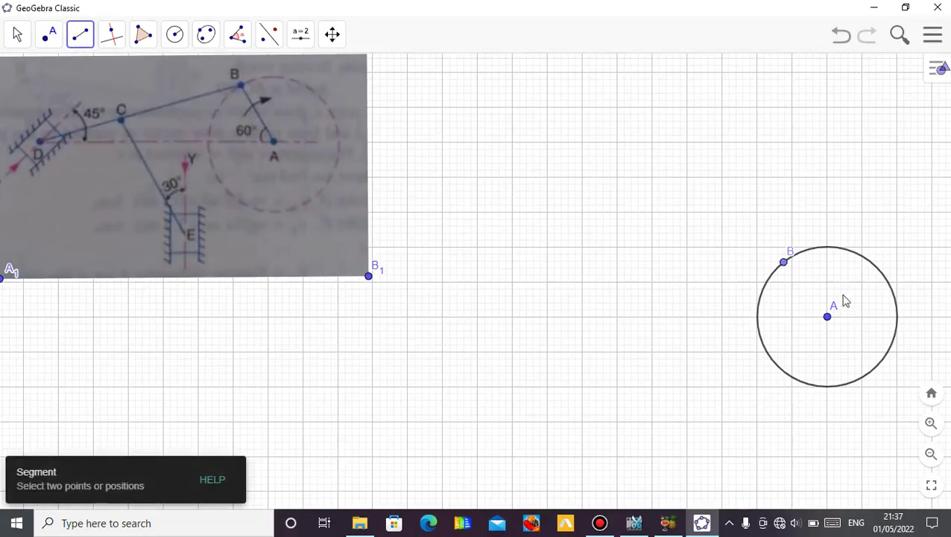
{"action": "left_click", "coordinate": [827, 318]}
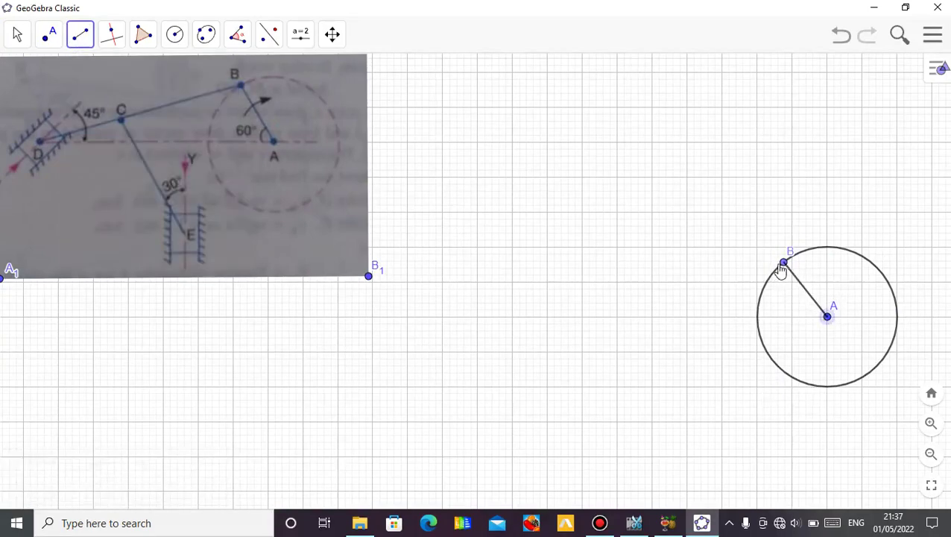
{"action": "left_click", "coordinate": [783, 263]}
{"action": "left_click", "coordinate": [19, 35]}
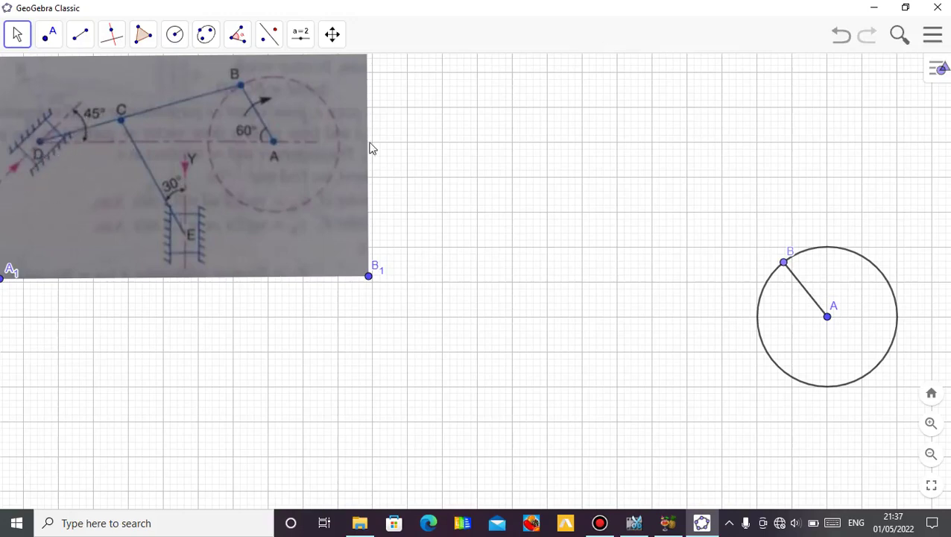
- Draw a horizontal line through A and a new point to the left of the circle
{"action": "left_click", "coordinate": [82, 41]}
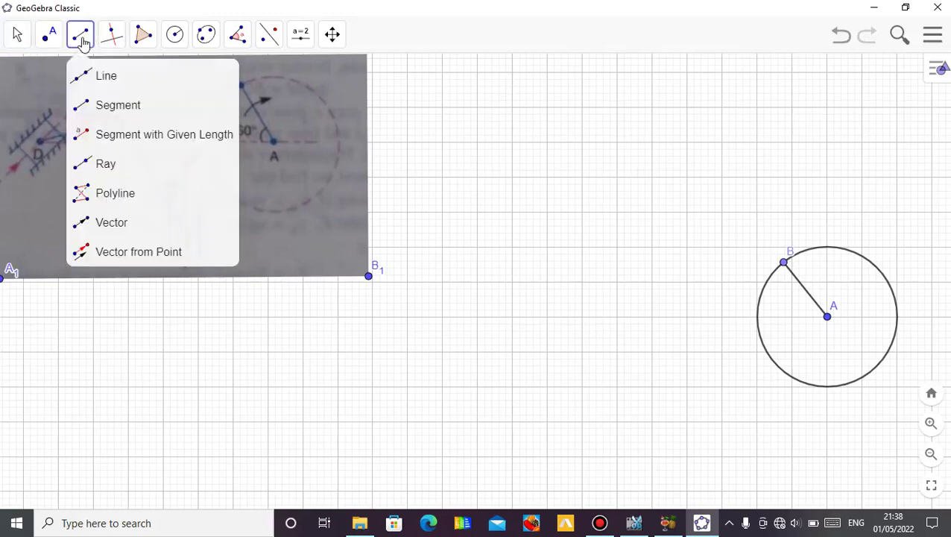
{"action": "left_click", "coordinate": [107, 77]}
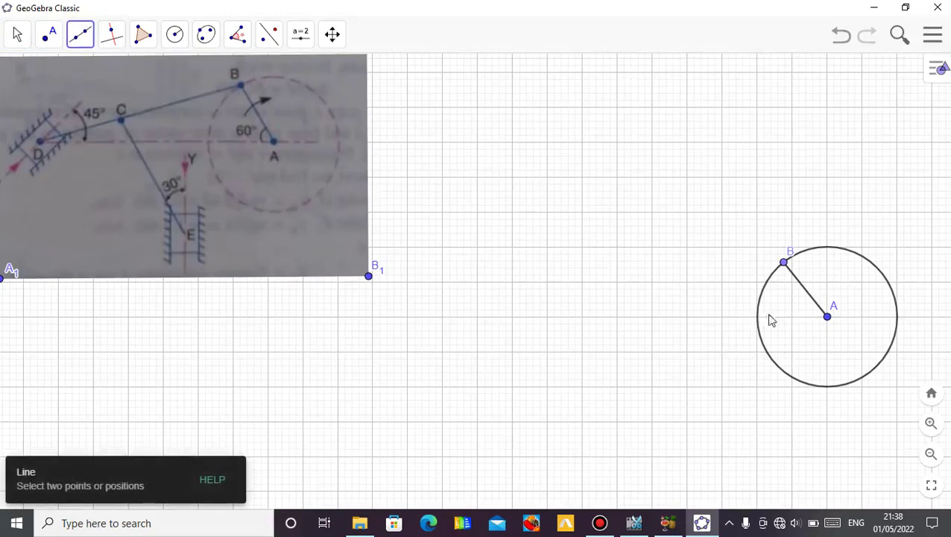
{"action": "left_click", "coordinate": [828, 319]}
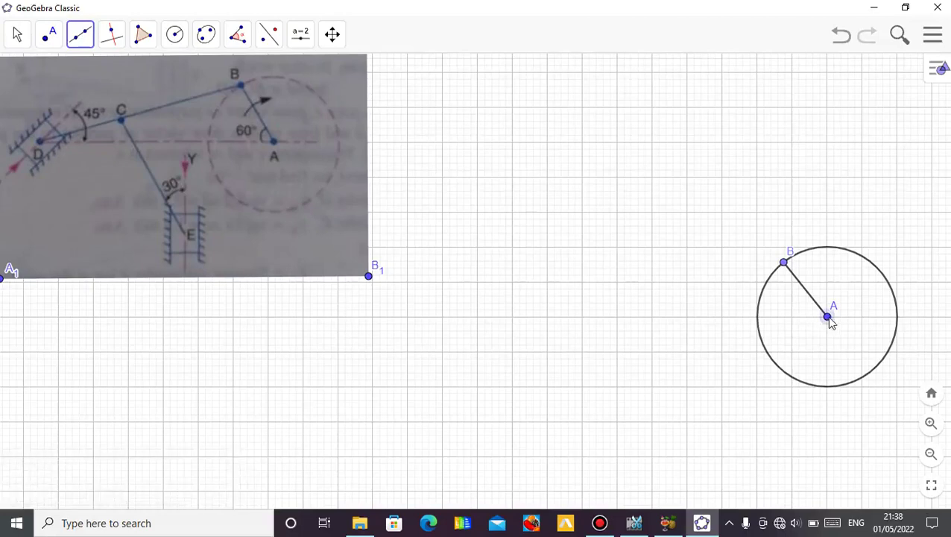
{"action": "left_click", "coordinate": [512, 319]}
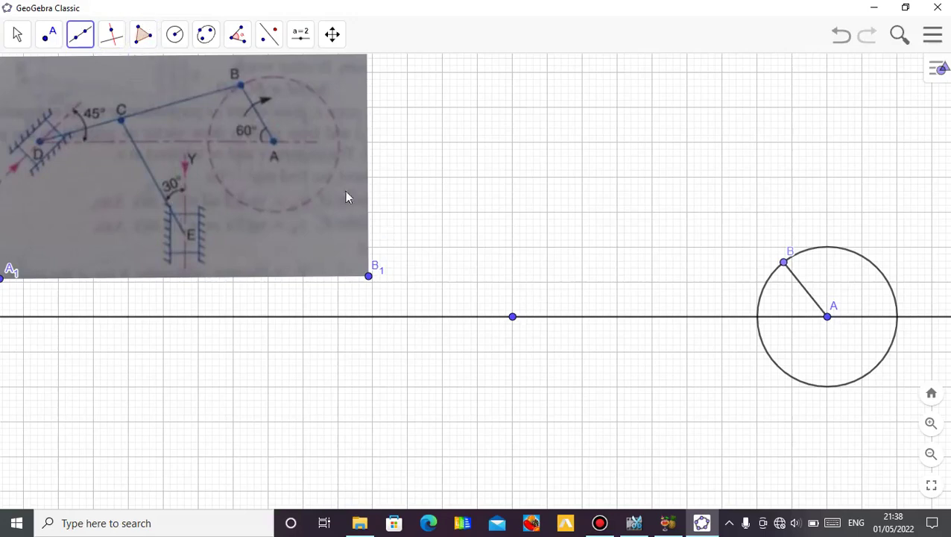
- Draw a line rising to the right at roughly 45° from a new point on the horizontal line
{"action": "left_click", "coordinate": [533, 317]}
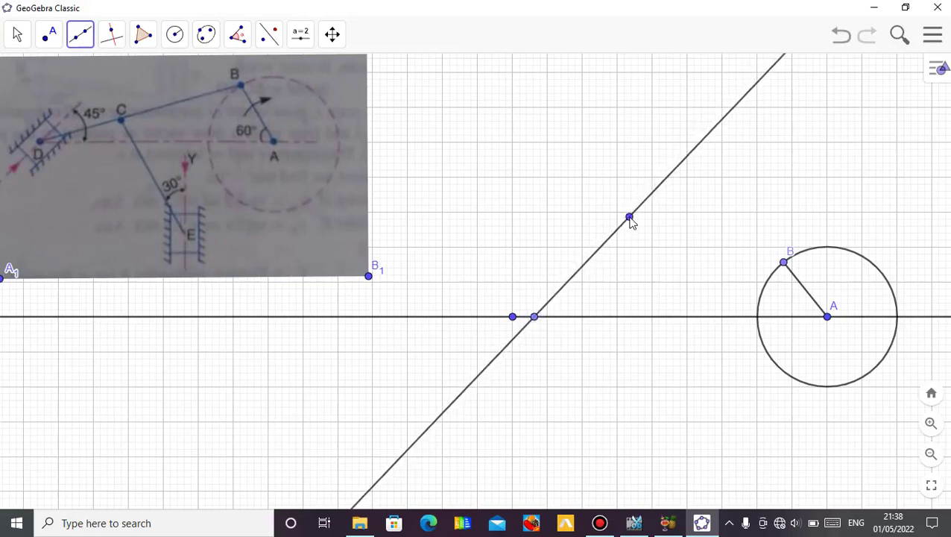
{"action": "left_click", "coordinate": [629, 218]}
{"action": "left_click", "coordinate": [19, 35]}
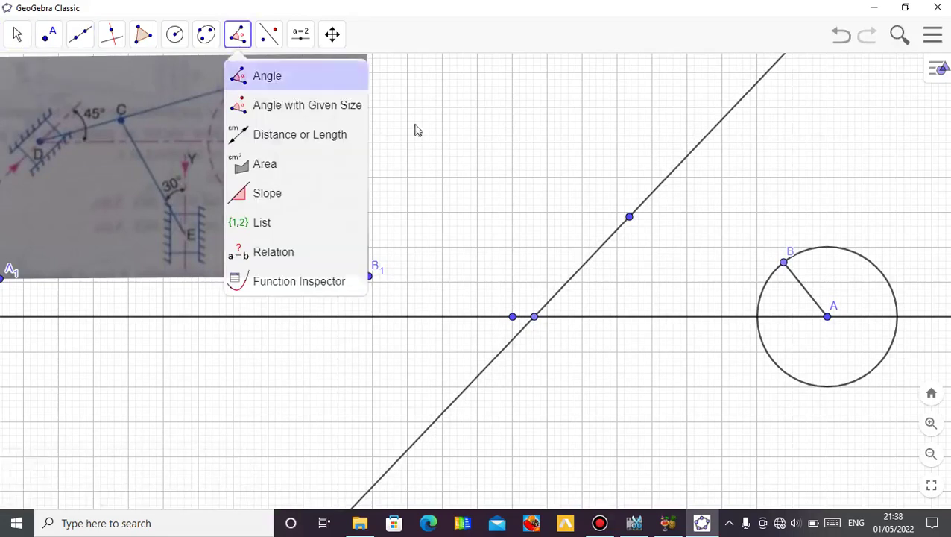
- Measure the angle at the lower point of the inclined line, between A on the horizontal line and the inclined line's upper point
{"action": "left_click", "coordinate": [323, 82]}
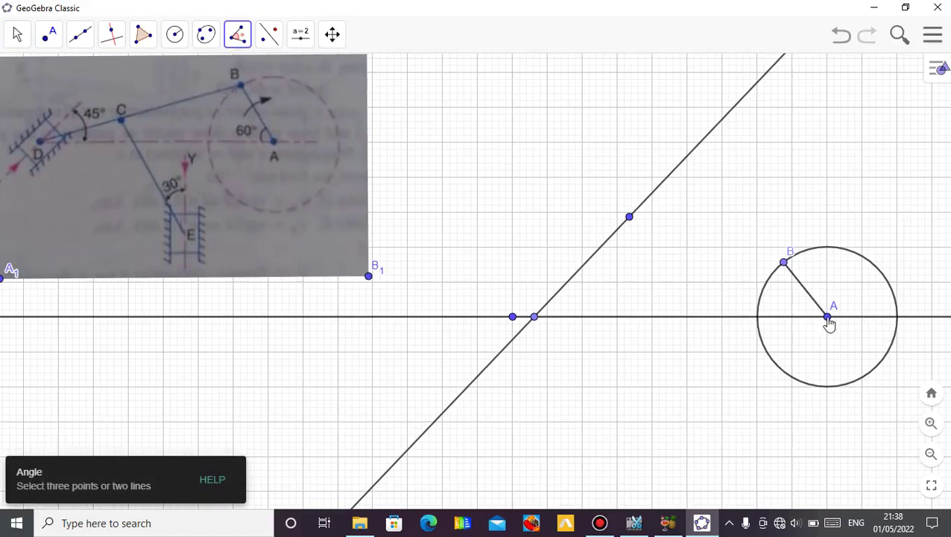
{"action": "left_click", "coordinate": [535, 317]}
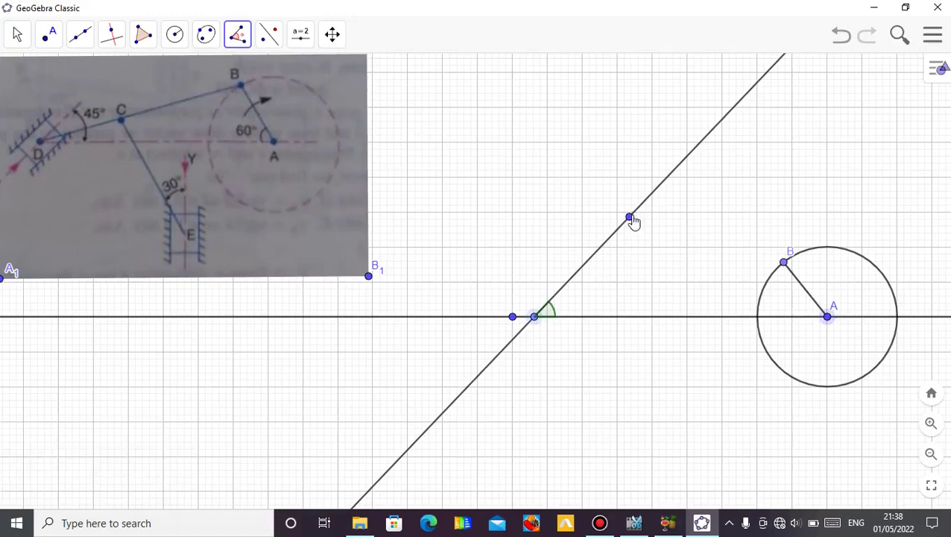
{"action": "left_click", "coordinate": [630, 218]}
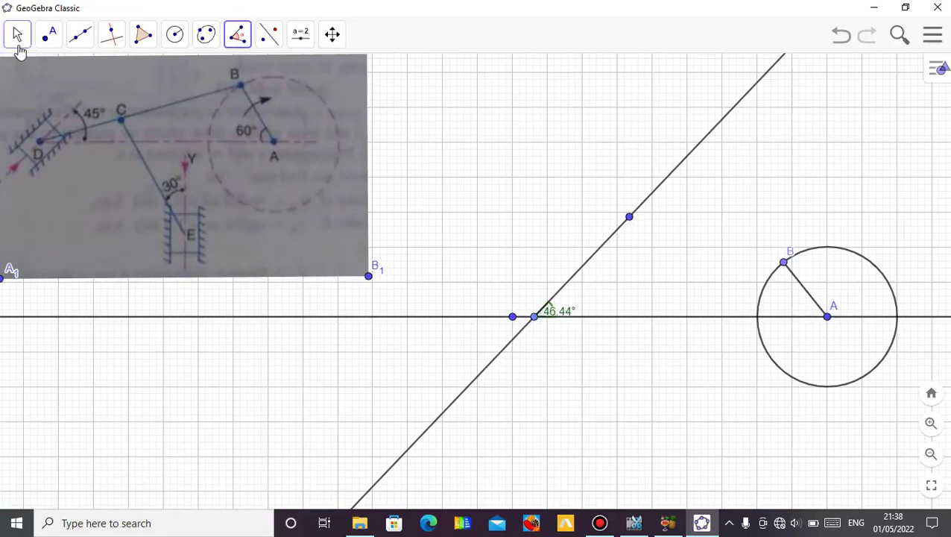
- Shift the inclined line's upper point so the line makes 45° with the horizontal, and move the angle label clear of the arc
{"action": "left_click", "coordinate": [18, 37]}
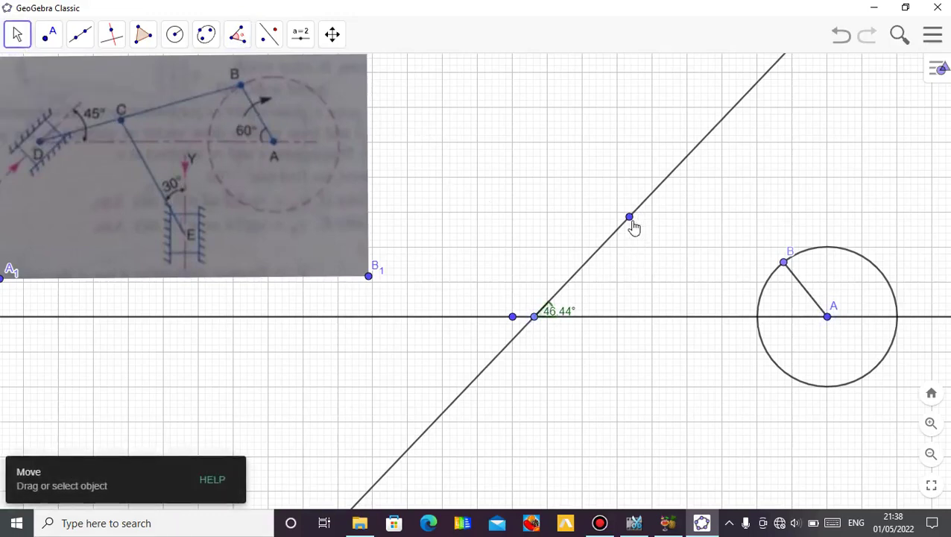
{"action": "left_click_drag", "start_coordinate": [630, 220], "coordinate": [635, 220]}
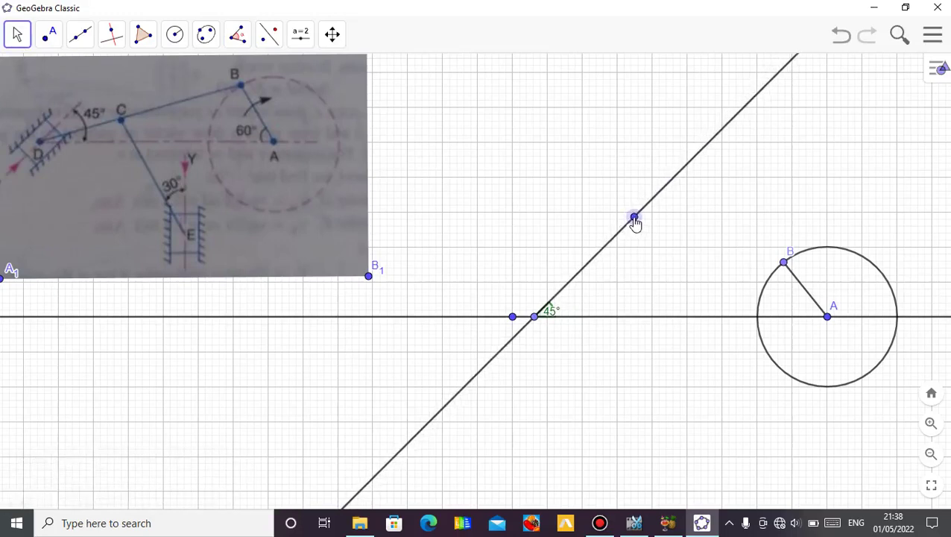
{"action": "left_click_drag", "start_coordinate": [559, 316], "coordinate": [568, 317]}
{"action": "left_click", "coordinate": [19, 36]}
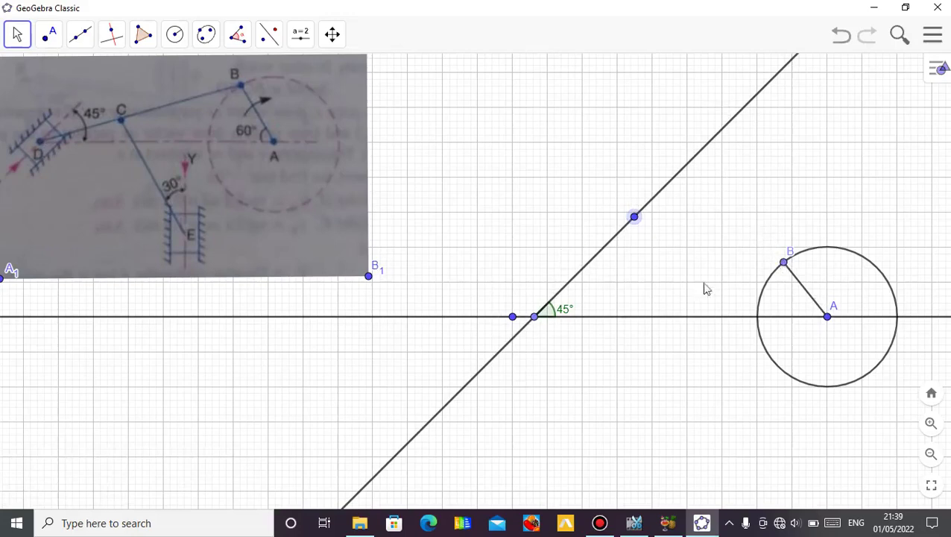
- Try a circle of radius 6 centred on point B and undo it
{"action": "left_click", "coordinate": [175, 39]}
{"action": "left_click", "coordinate": [225, 100]}
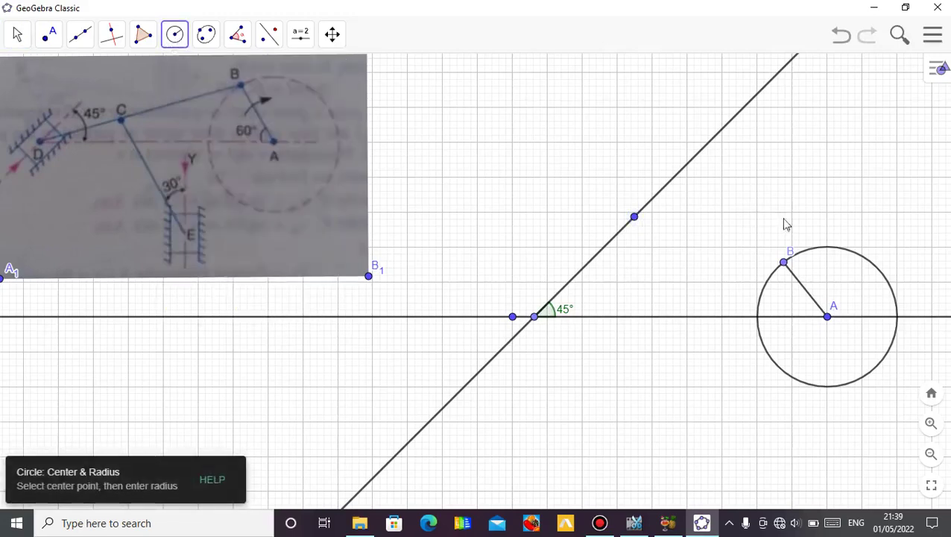
{"action": "left_click", "coordinate": [785, 265]}
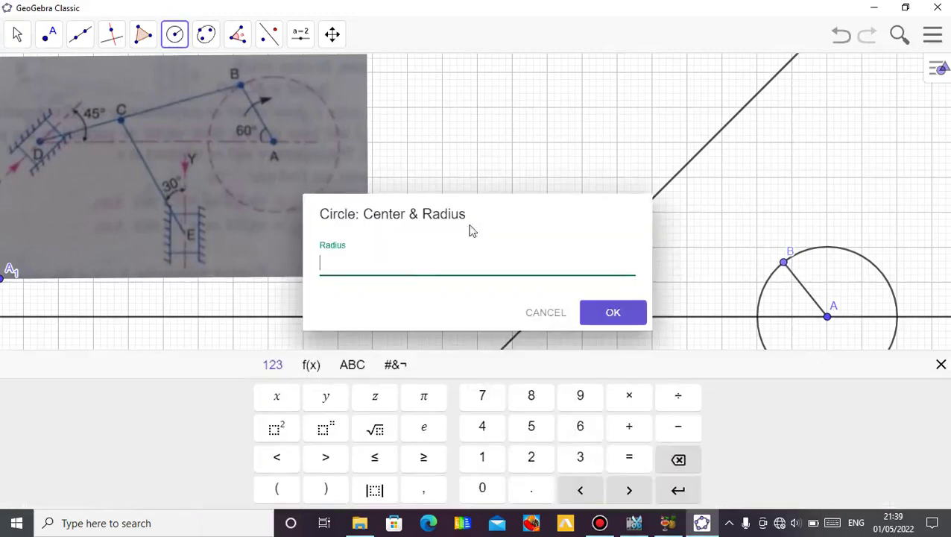
{"action": "left_click", "coordinate": [573, 428]}
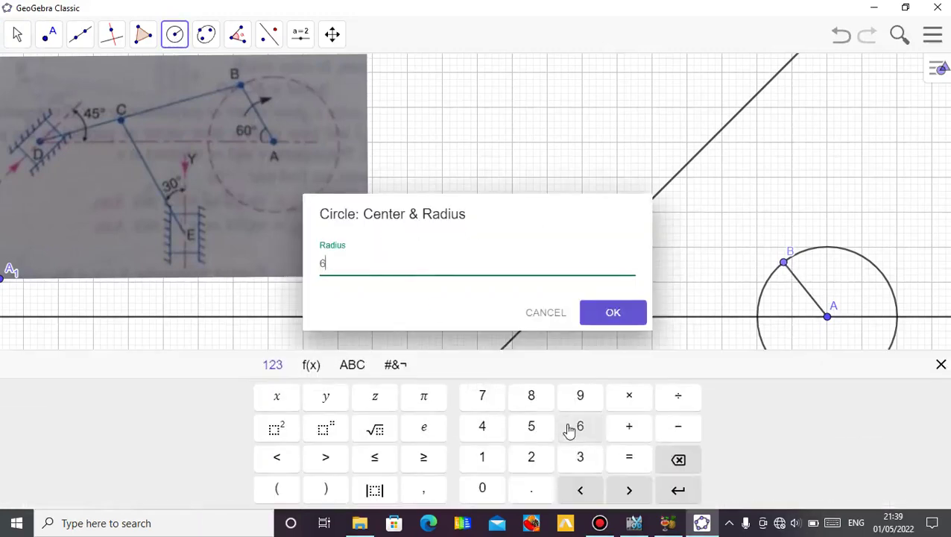
{"action": "left_click", "coordinate": [611, 311]}
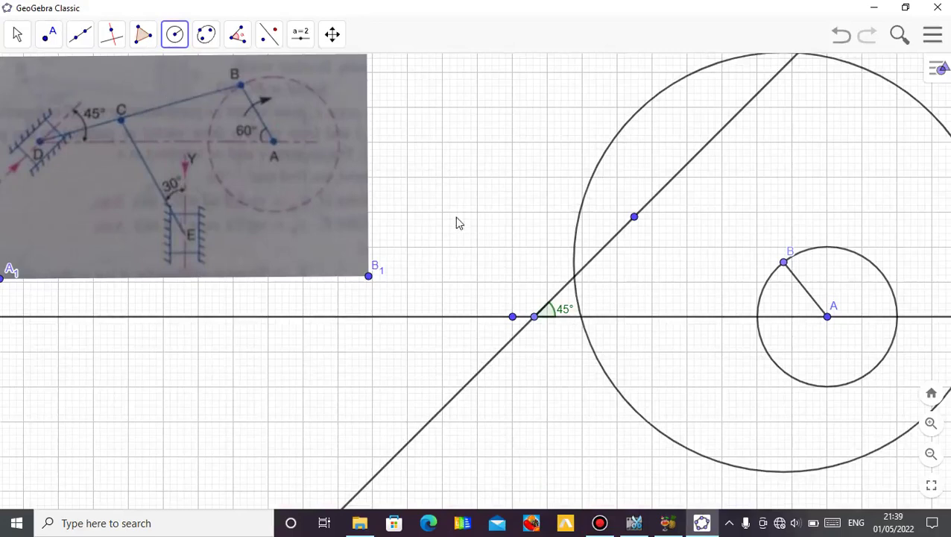
{"action": "left_click", "coordinate": [841, 35]}
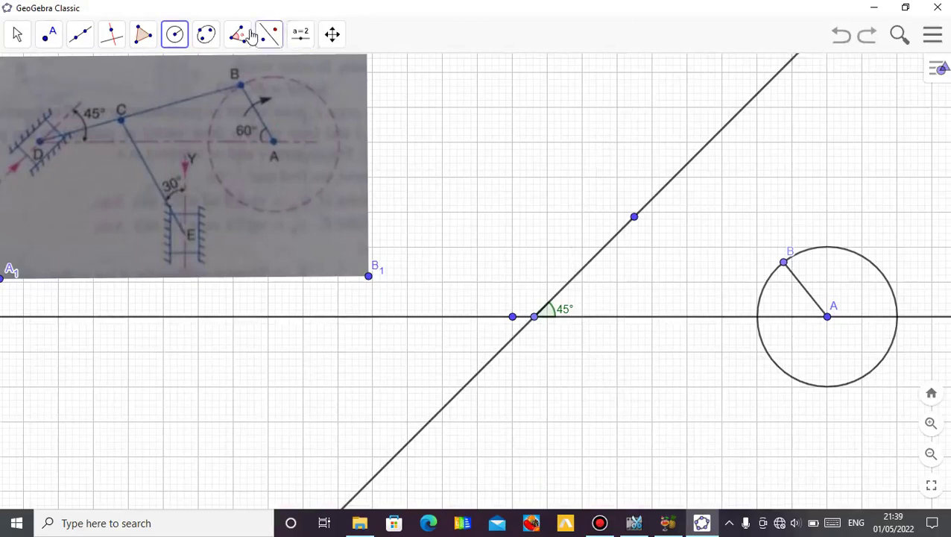
- Try a circle of radius 8 centred on point B and undo it
{"action": "left_click", "coordinate": [785, 263]}
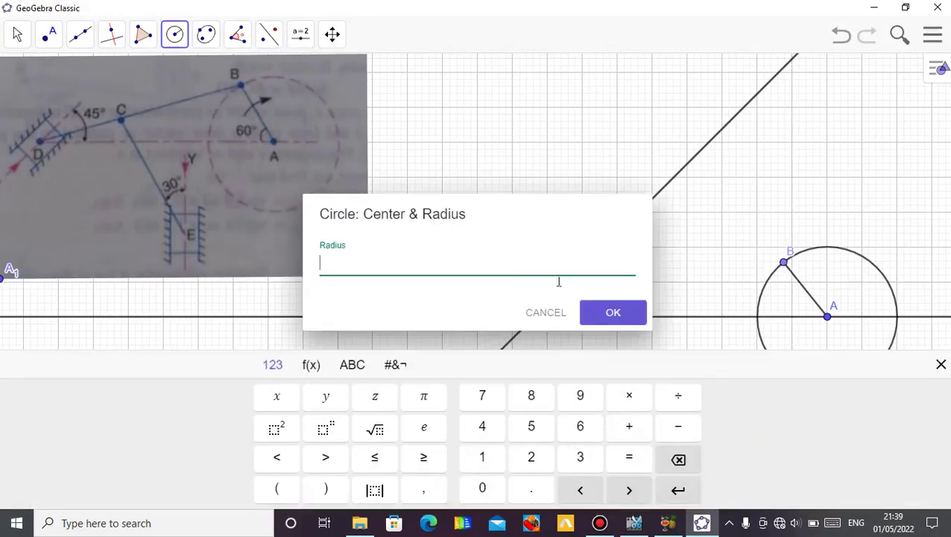
{"action": "left_click", "coordinate": [536, 398]}
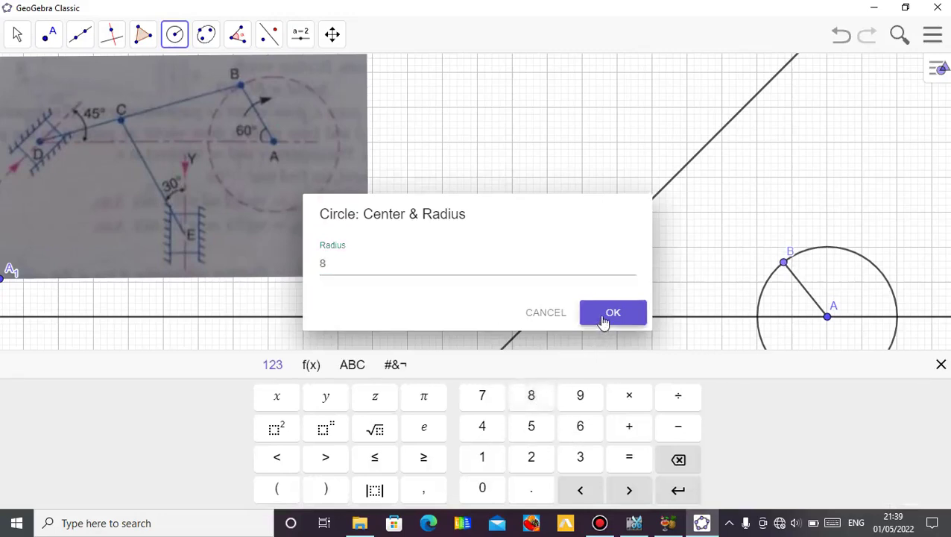
{"action": "left_click", "coordinate": [602, 319]}
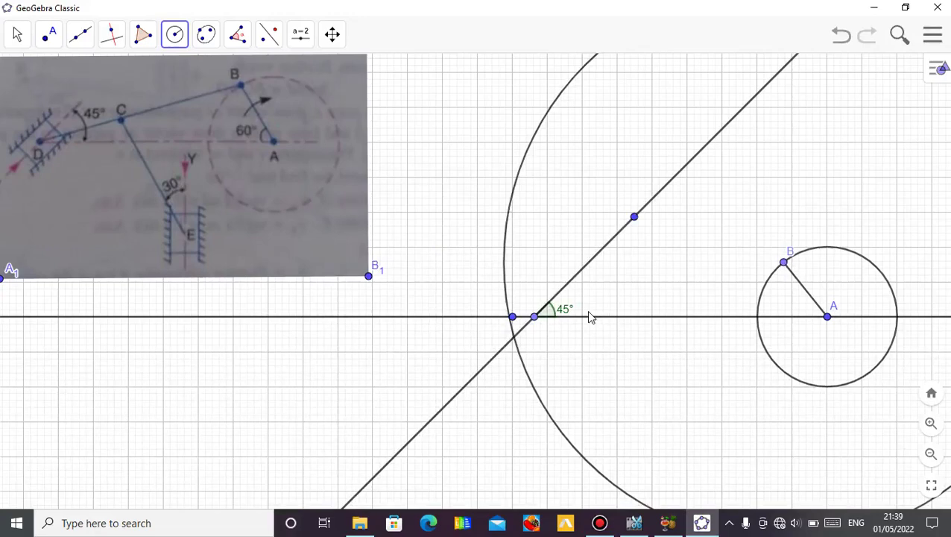
{"action": "left_click", "coordinate": [833, 47]}
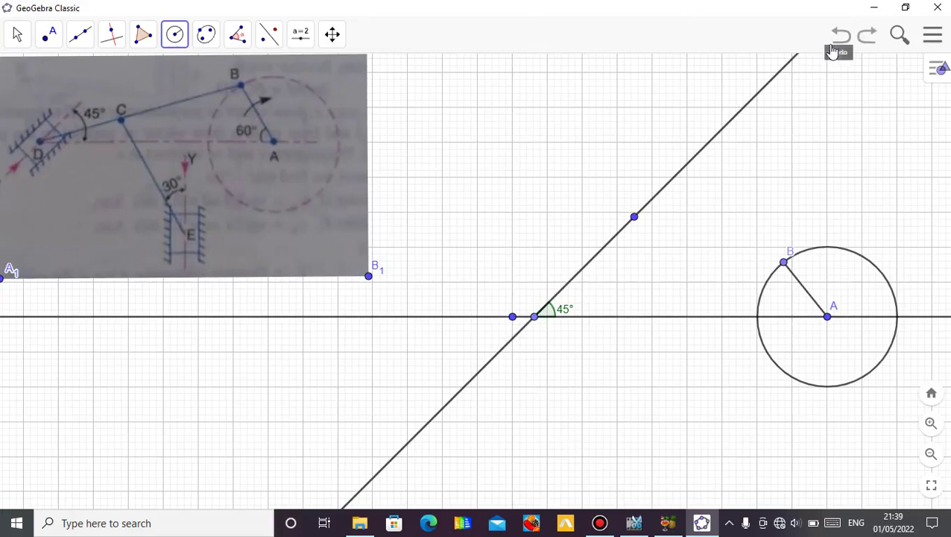
- Draw a circle of radius 9 centred on point B
{"action": "left_click", "coordinate": [783, 264]}
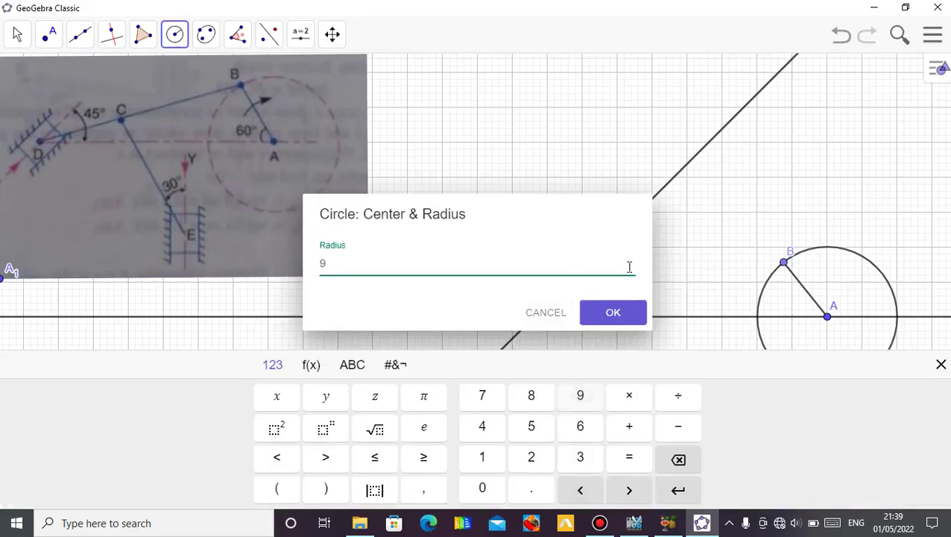
{"action": "left_click", "coordinate": [615, 313]}
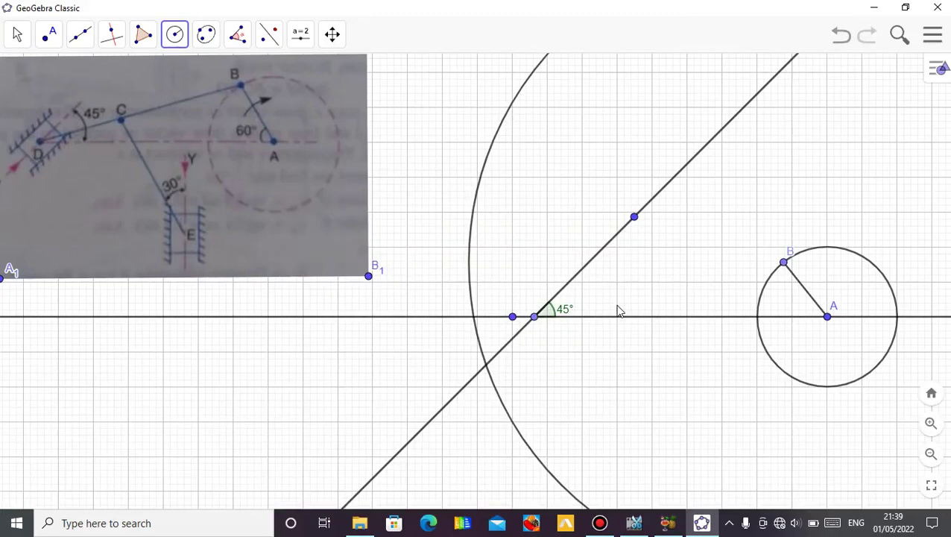
{"action": "left_click", "coordinate": [17, 35]}
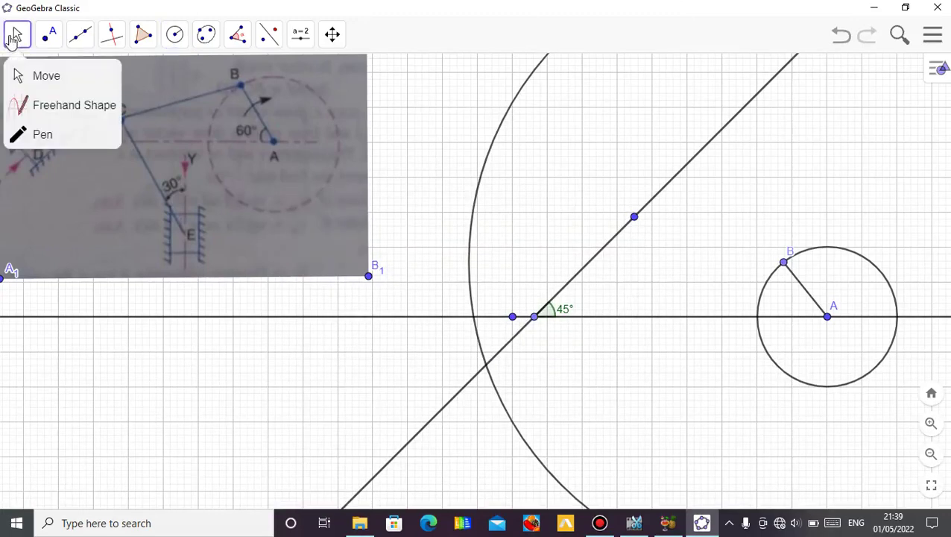
- Mark the intersection of the inclined line and the large circle, just below the horizontal line
{"action": "mouse_move", "coordinate": [50, 53]}
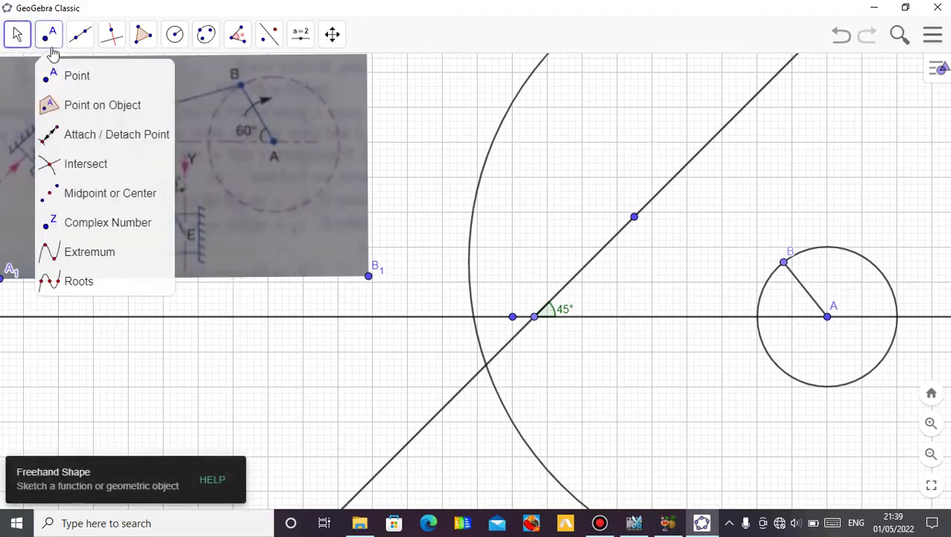
{"action": "left_click", "coordinate": [64, 163]}
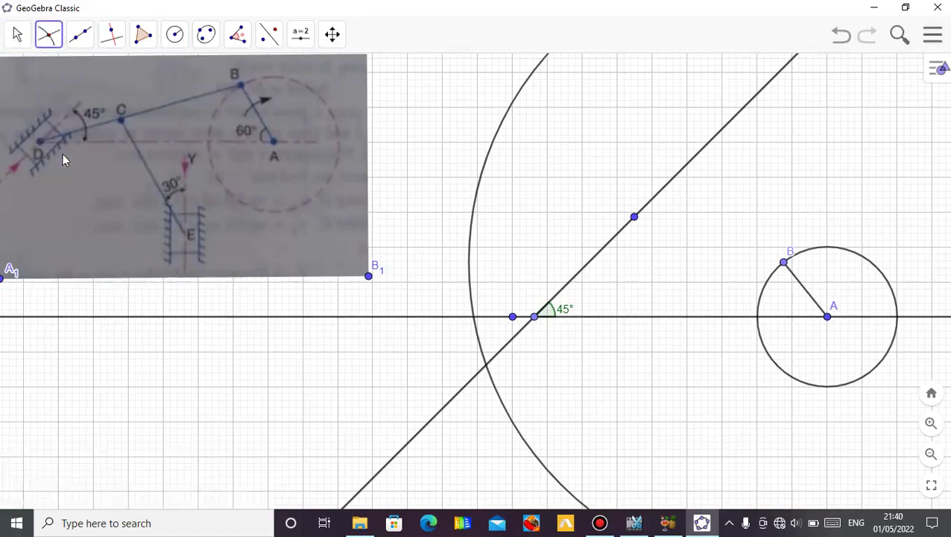
{"action": "left_click", "coordinate": [509, 351]}
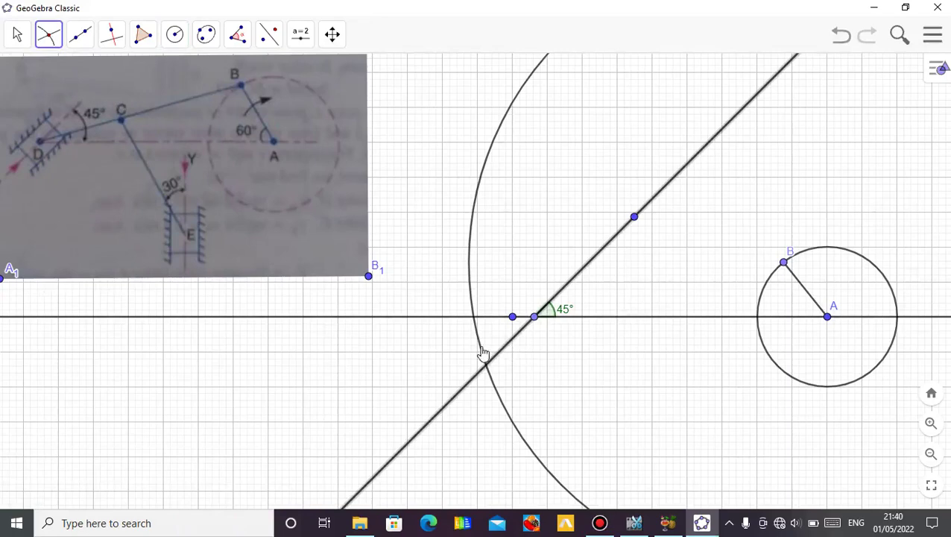
{"action": "left_click", "coordinate": [482, 352]}
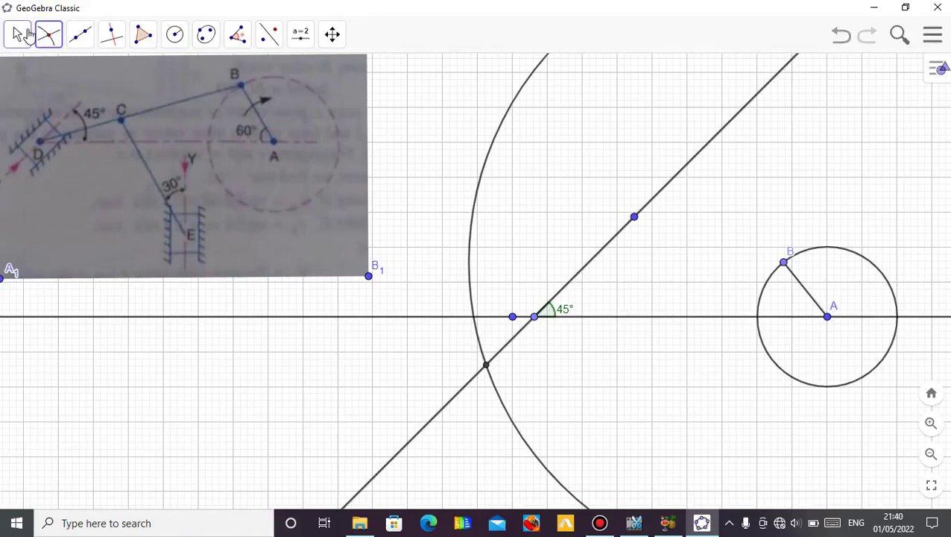
- Rename the intersection point as D and move its label to the lower left of the point
{"action": "left_click", "coordinate": [19, 34]}
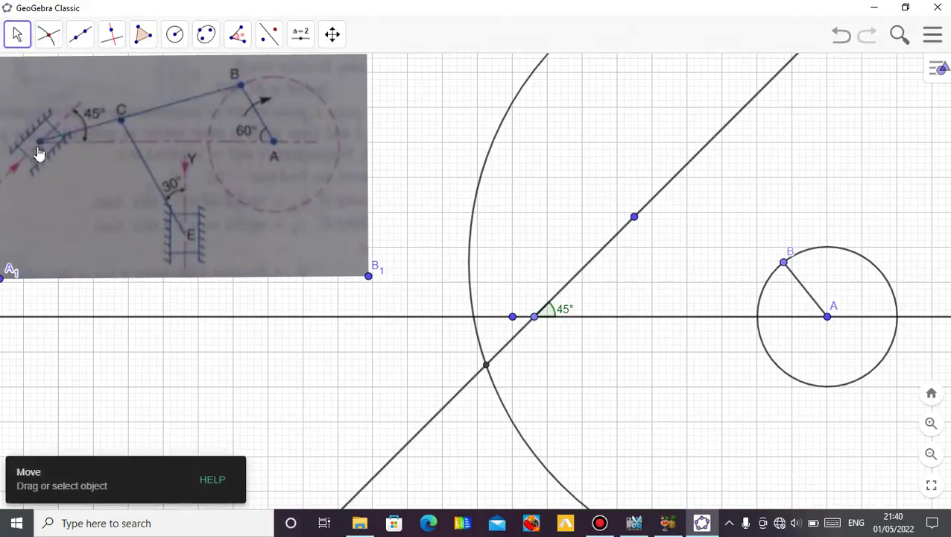
{"action": "right_click", "coordinate": [487, 366]}
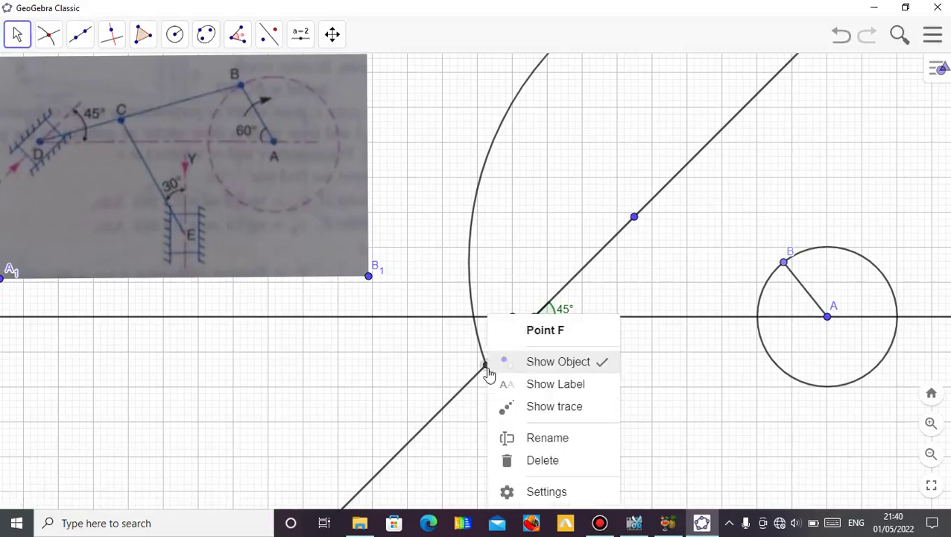
{"action": "left_click", "coordinate": [546, 437]}
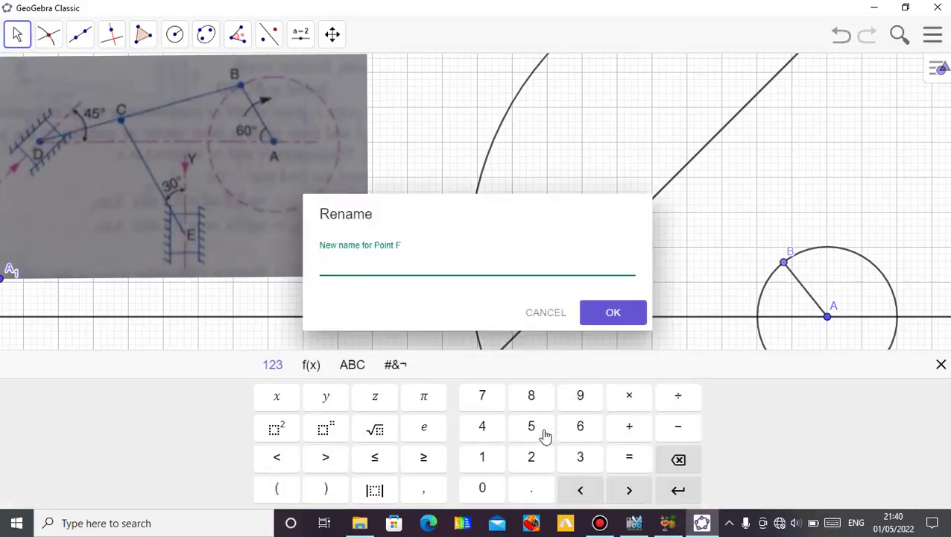
{"action": "key", "text": "Return"}
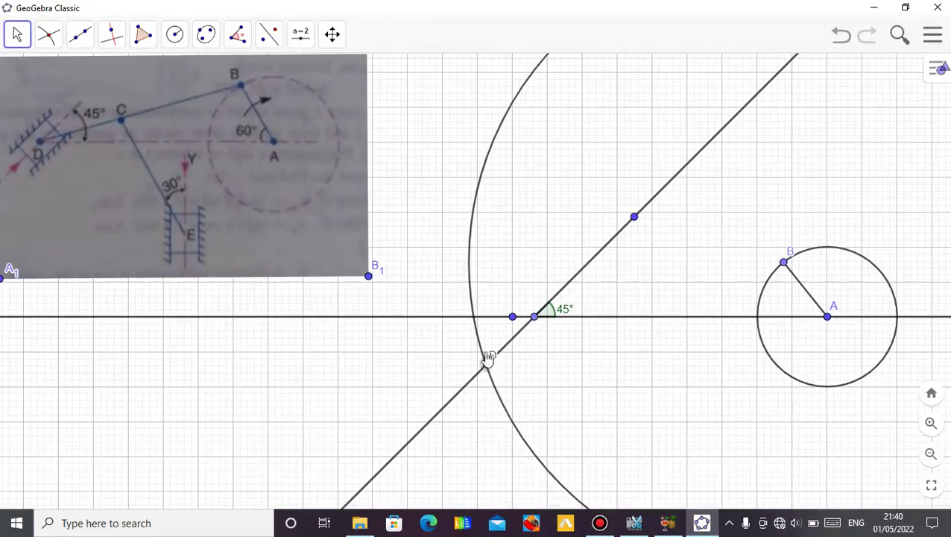
{"action": "left_click_drag", "start_coordinate": [487, 360], "coordinate": [478, 382]}
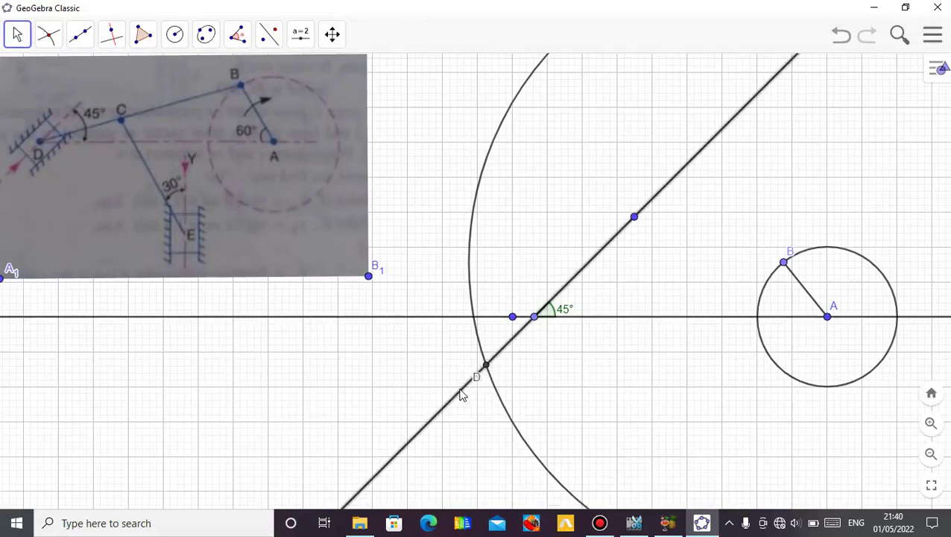
- Hide the inclined line and the horizontal line through A
{"action": "right_click", "coordinate": [462, 395]}
{"action": "left_click", "coordinate": [533, 363]}
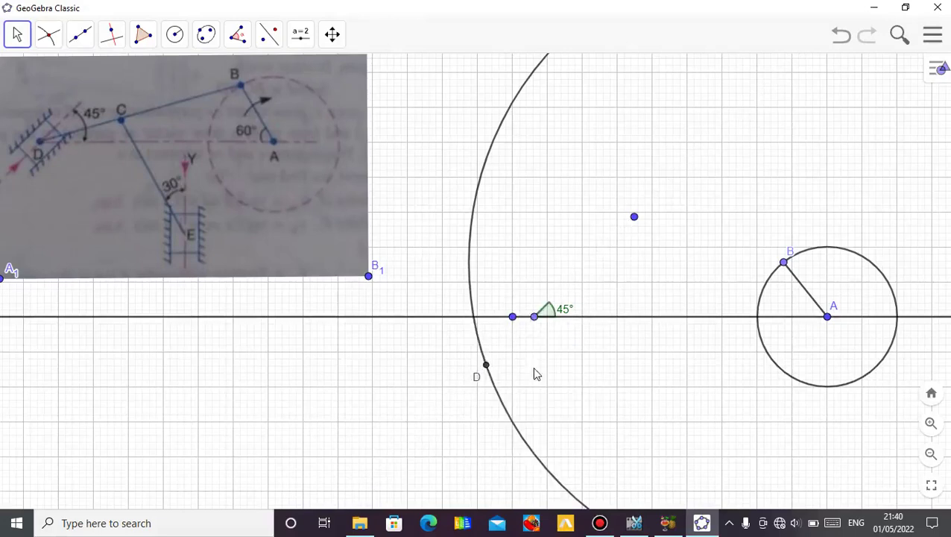
{"action": "right_click", "coordinate": [493, 324]}
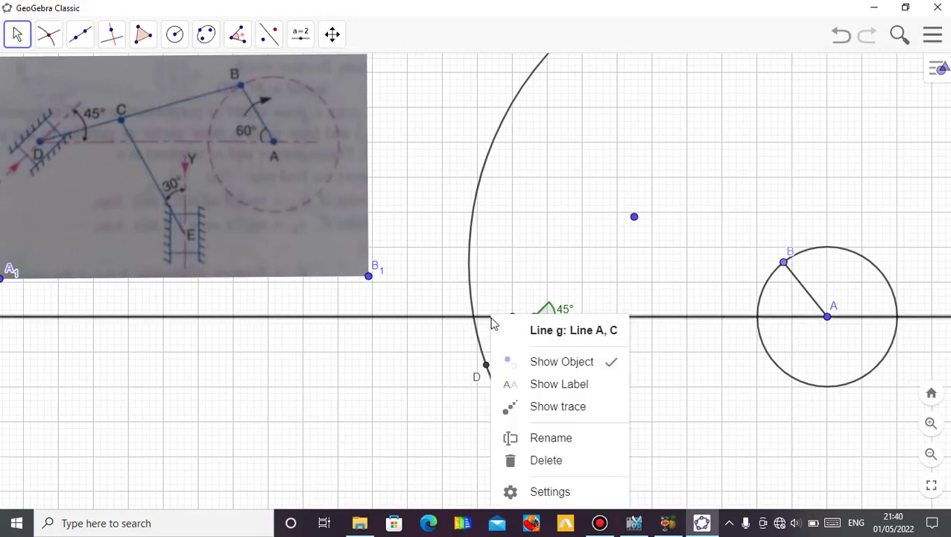
{"action": "left_click", "coordinate": [543, 363]}
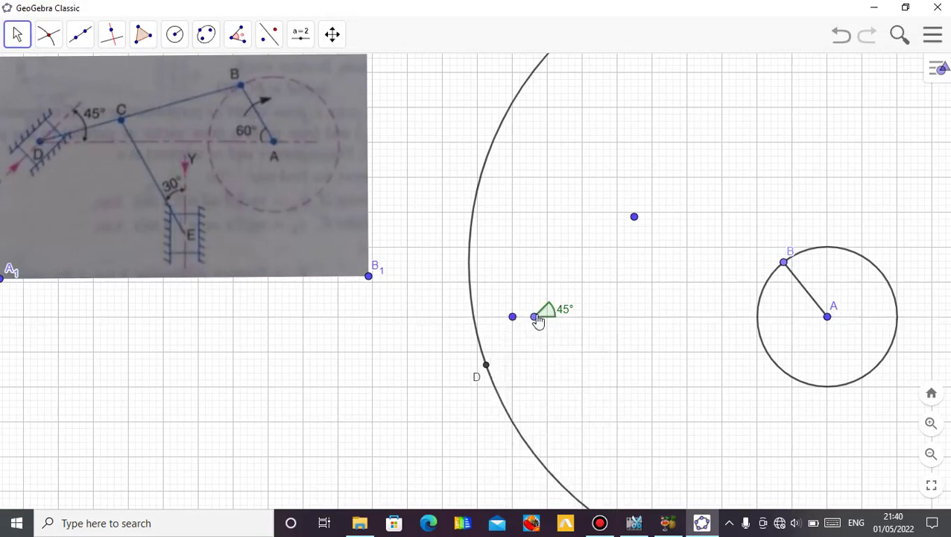
- Hide the 45° angle marker, the point at its vertex and the helper point C beside it
{"action": "right_click", "coordinate": [536, 318]}
{"action": "left_click", "coordinate": [535, 337]}
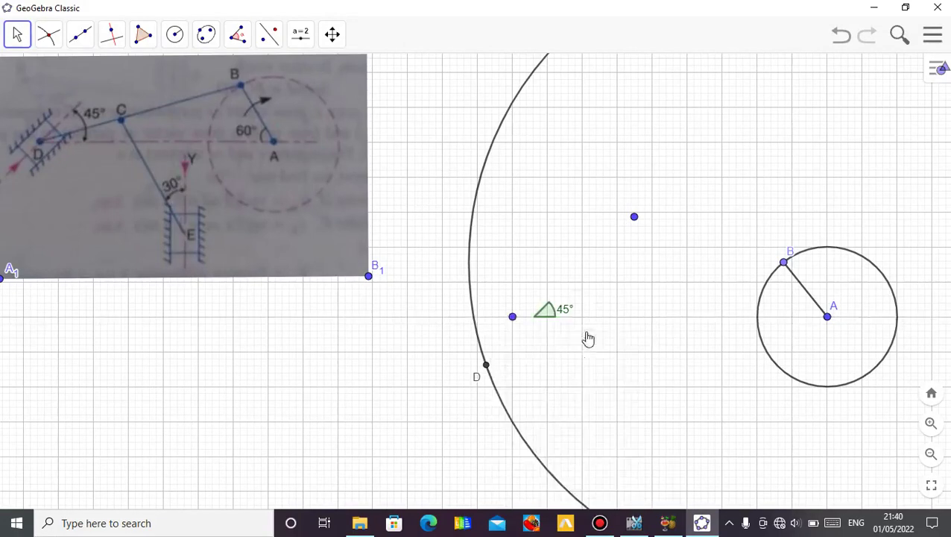
{"action": "right_click", "coordinate": [550, 320]}
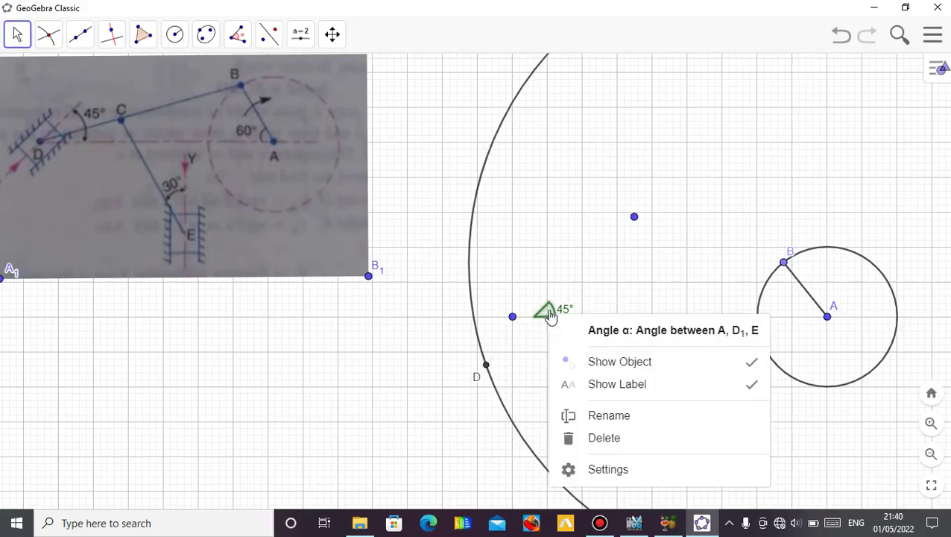
{"action": "left_click", "coordinate": [602, 362]}
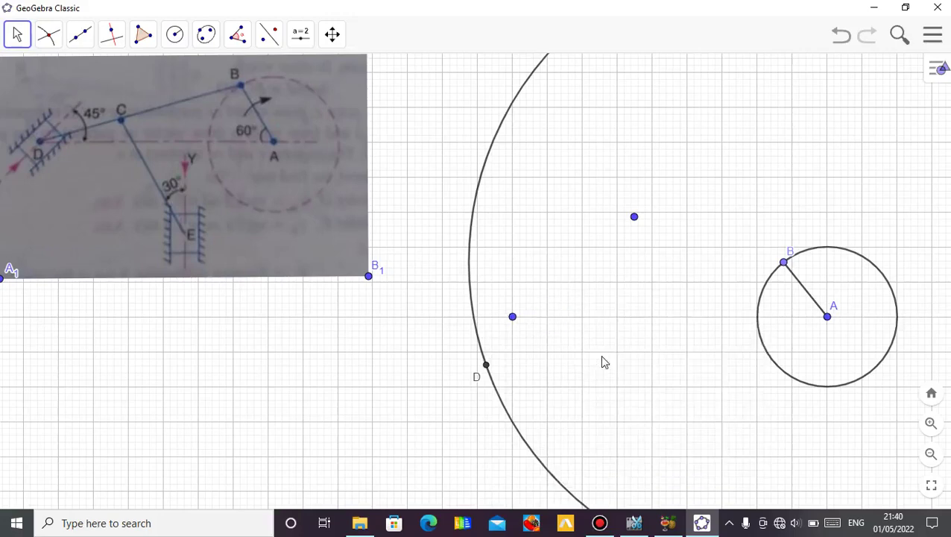
{"action": "right_click", "coordinate": [513, 319]}
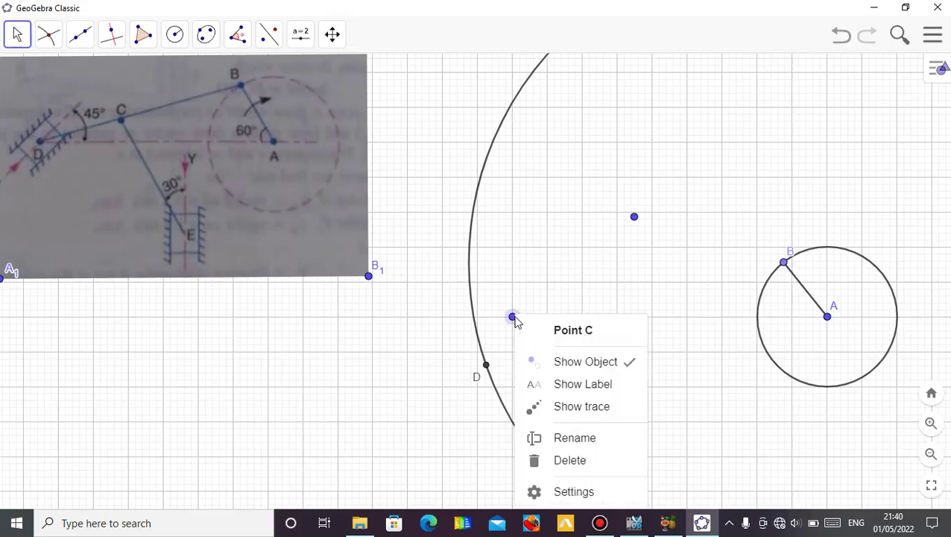
{"action": "left_click", "coordinate": [575, 363]}
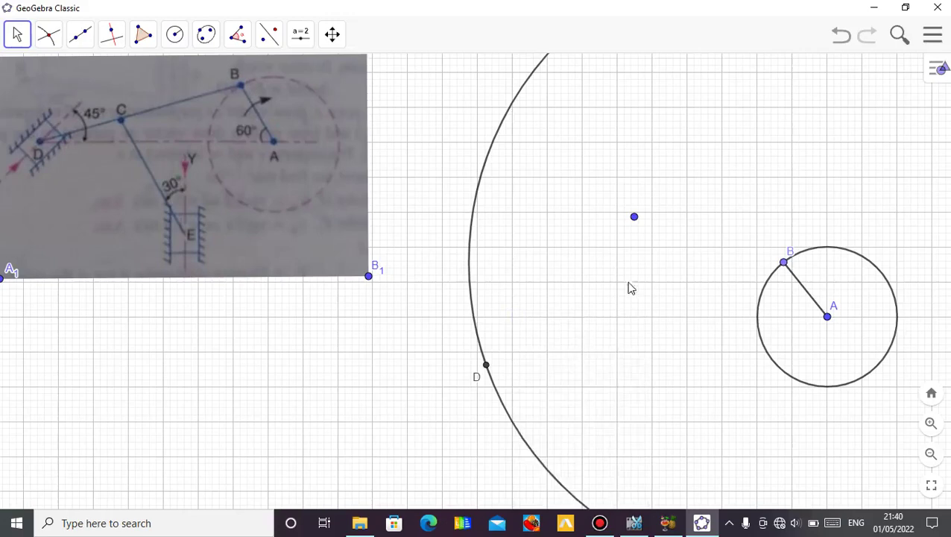
- Hide the leftover helper point between D and B and the large circle passing through D
{"action": "left_click", "coordinate": [634, 217]}
{"action": "right_click", "coordinate": [633, 219]}
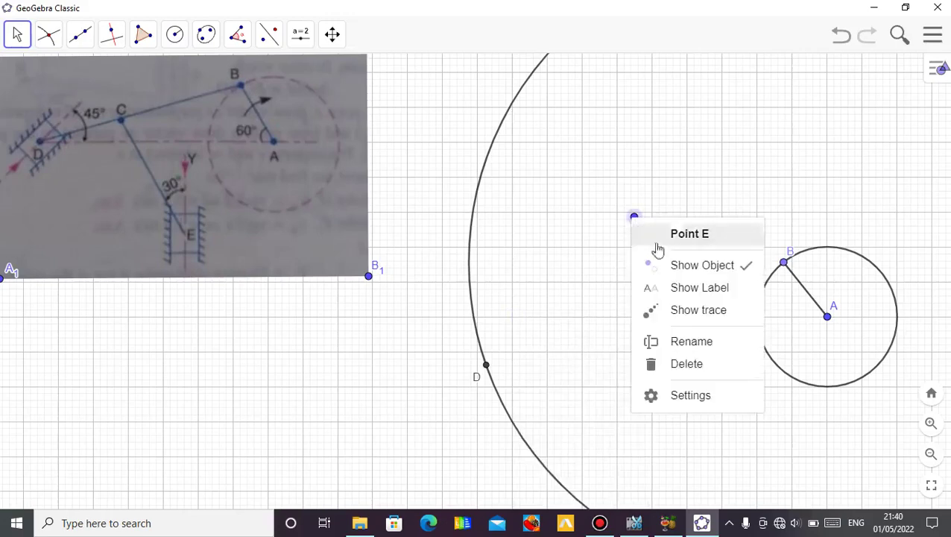
{"action": "left_click", "coordinate": [670, 265]}
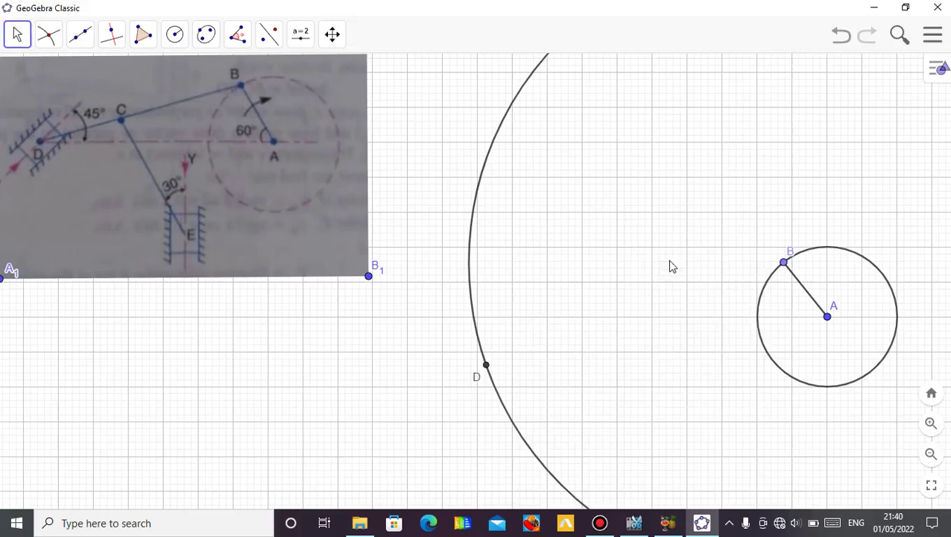
{"action": "right_click", "coordinate": [470, 253]}
{"action": "left_click", "coordinate": [521, 297]}
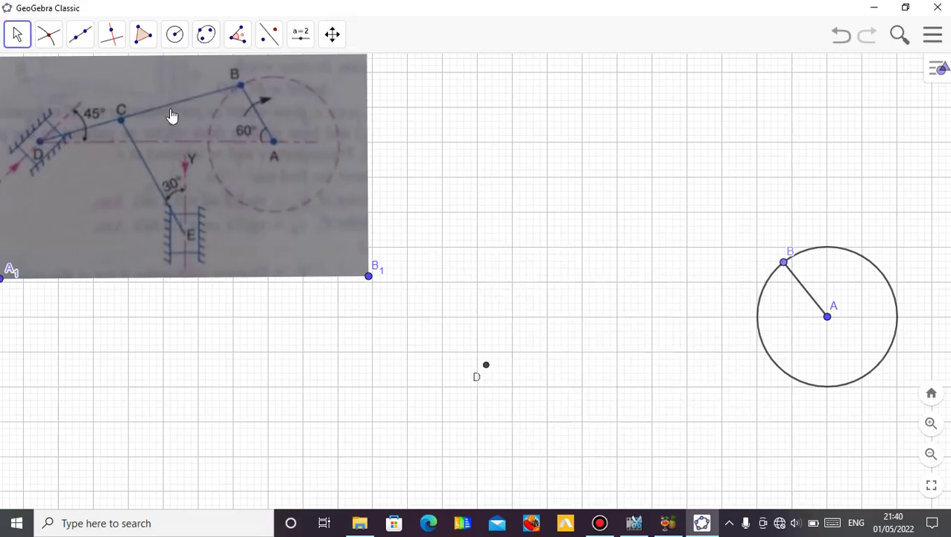
- Draw a horizontal line through A and hide the second point that defines it
{"action": "left_click", "coordinate": [74, 48]}
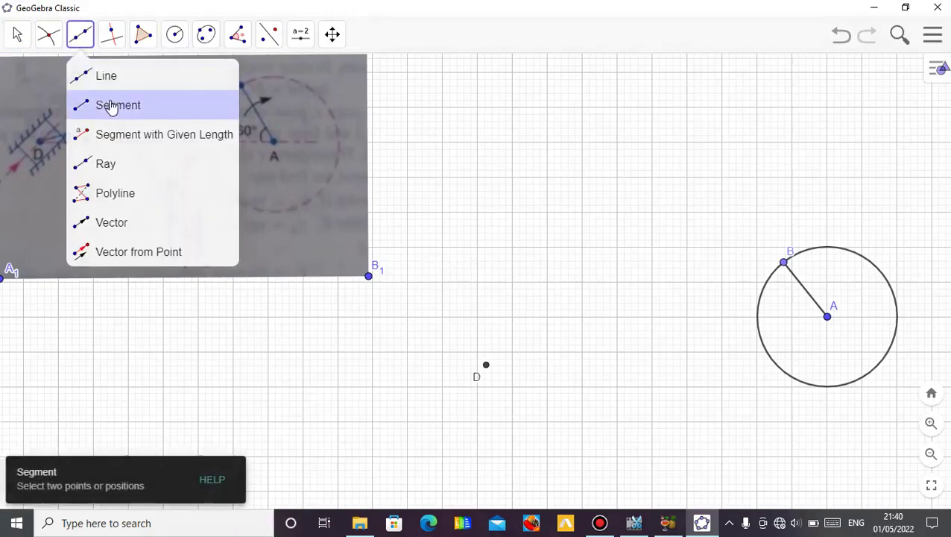
{"action": "left_click", "coordinate": [113, 74]}
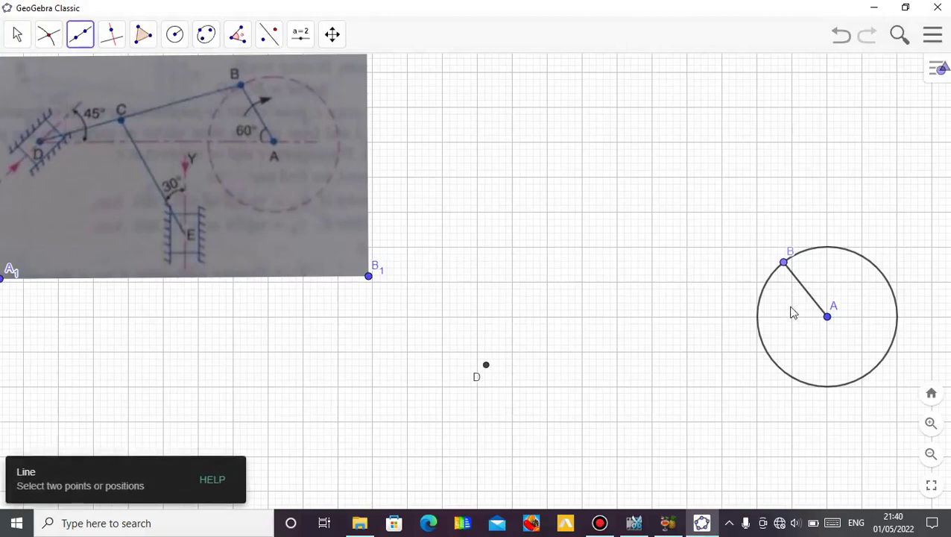
{"action": "left_click", "coordinate": [827, 318]}
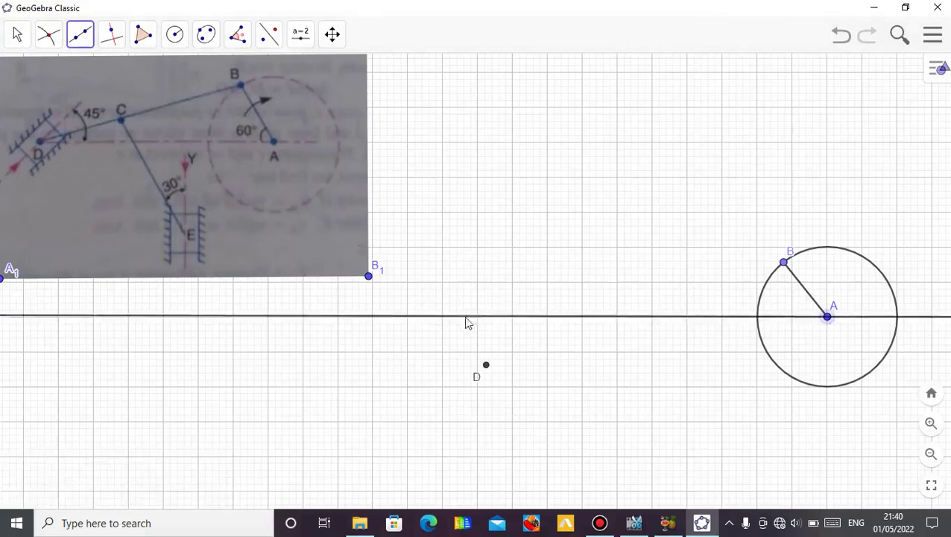
{"action": "left_click", "coordinate": [408, 318]}
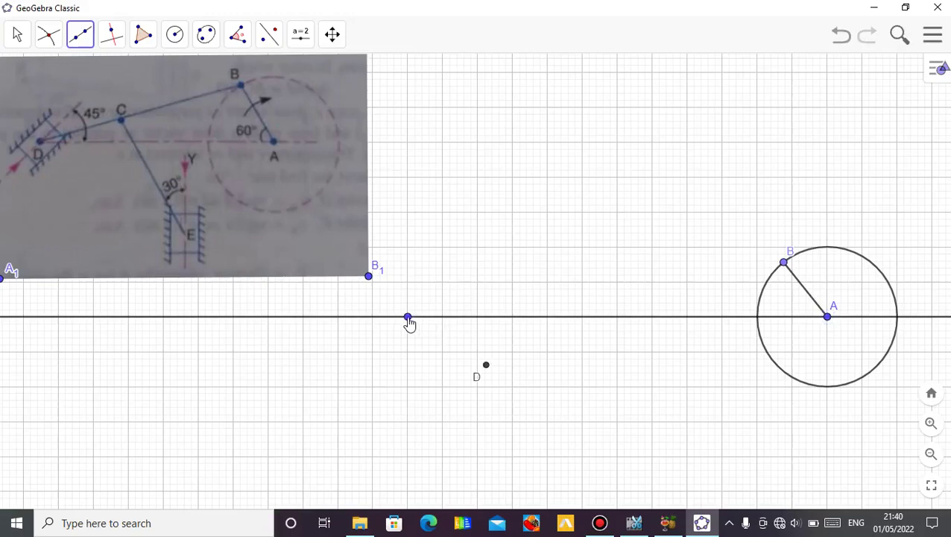
{"action": "left_click", "coordinate": [17, 35]}
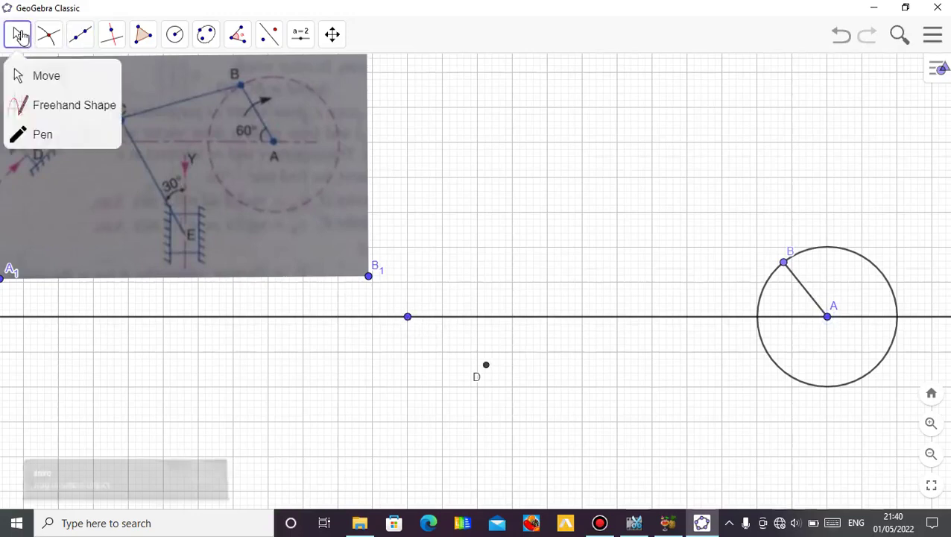
{"action": "right_click", "coordinate": [408, 318]}
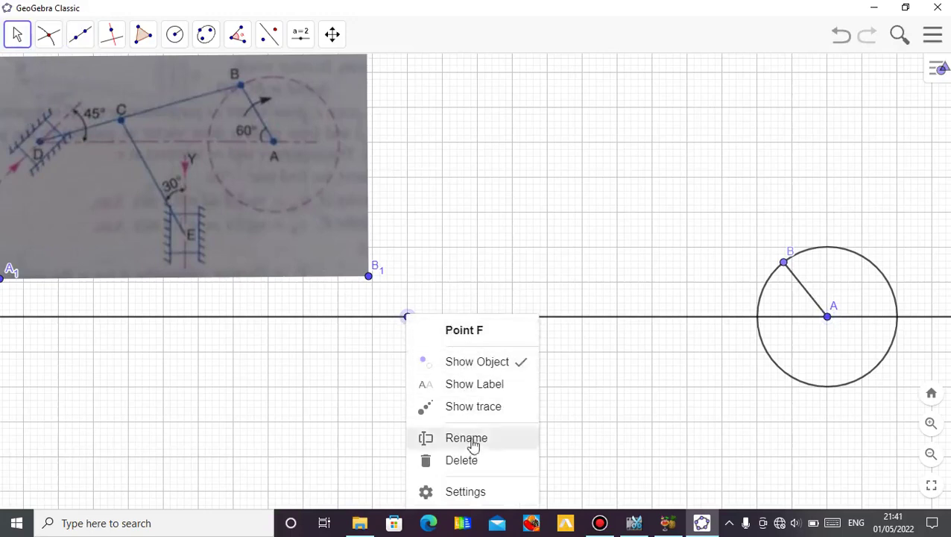
{"action": "left_click", "coordinate": [478, 363]}
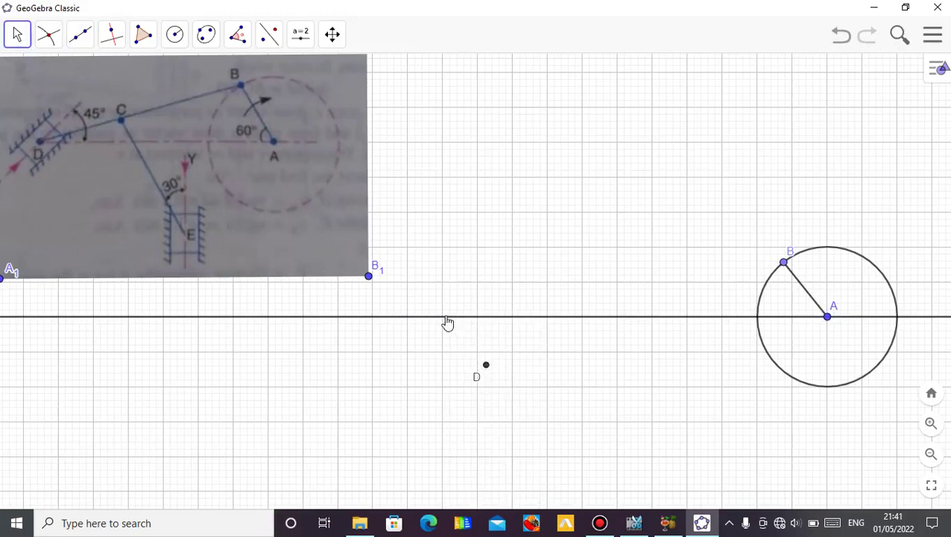
- Change the horizontal line through A to a dashed line style
{"action": "left_click", "coordinate": [446, 317]}
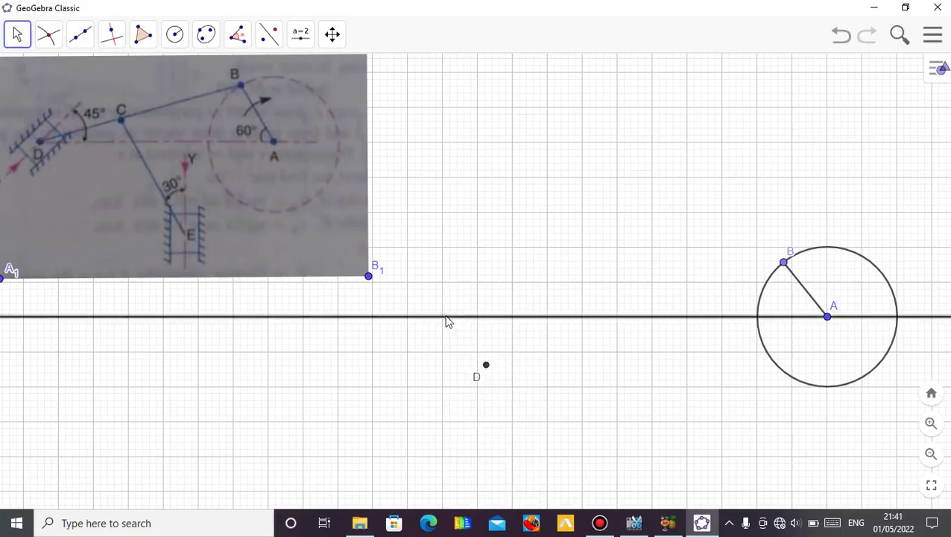
{"action": "left_click", "coordinate": [939, 69]}
{"action": "left_click", "coordinate": [811, 71]}
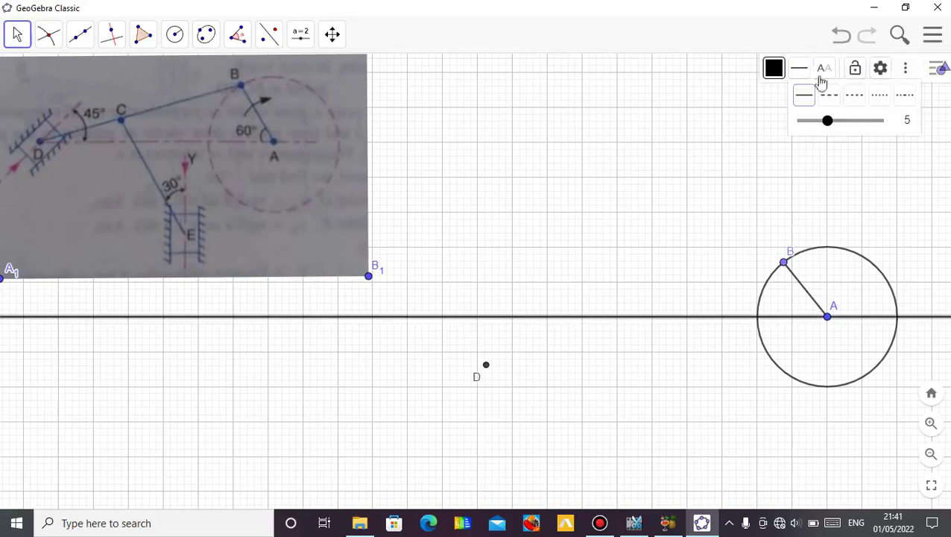
{"action": "left_click", "coordinate": [831, 93]}
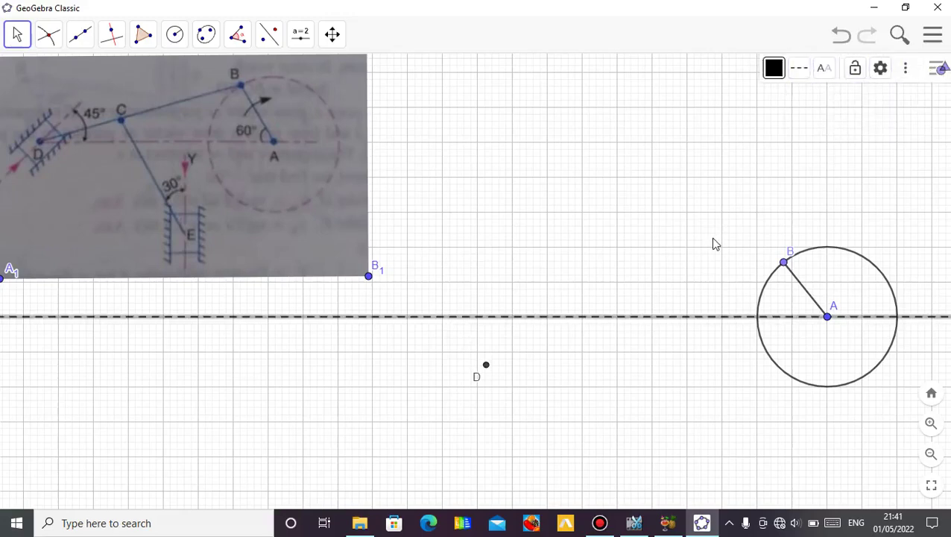
{"action": "key", "text": "Escape"}
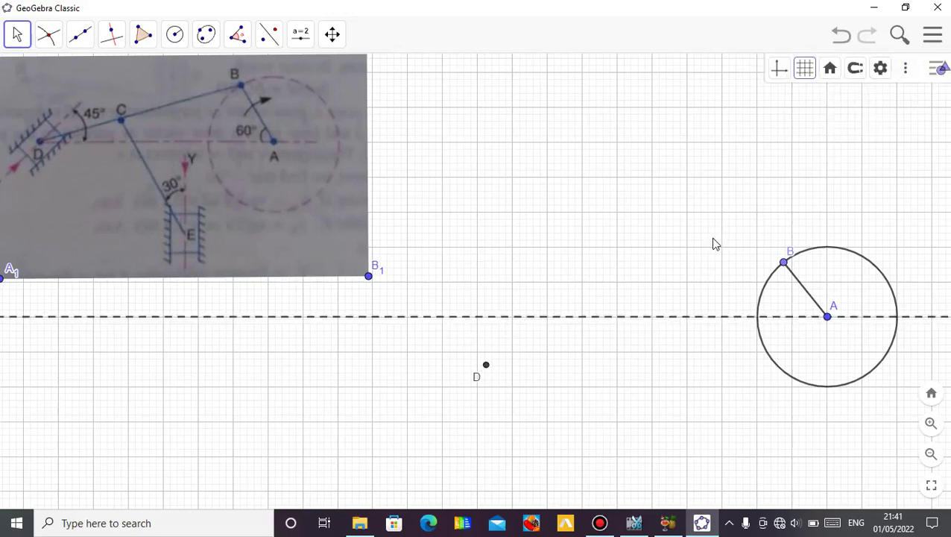
- Turn on the trace for point D and move B along its circle to draw D's path
{"action": "left_click", "coordinate": [486, 366]}
{"action": "right_click", "coordinate": [486, 366]}
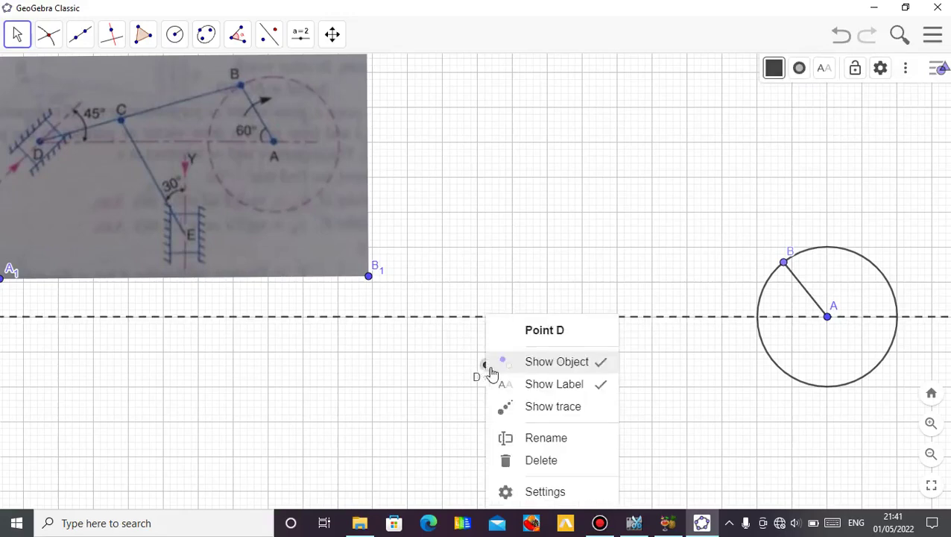
{"action": "left_click", "coordinate": [542, 408]}
{"action": "left_click", "coordinate": [509, 268]}
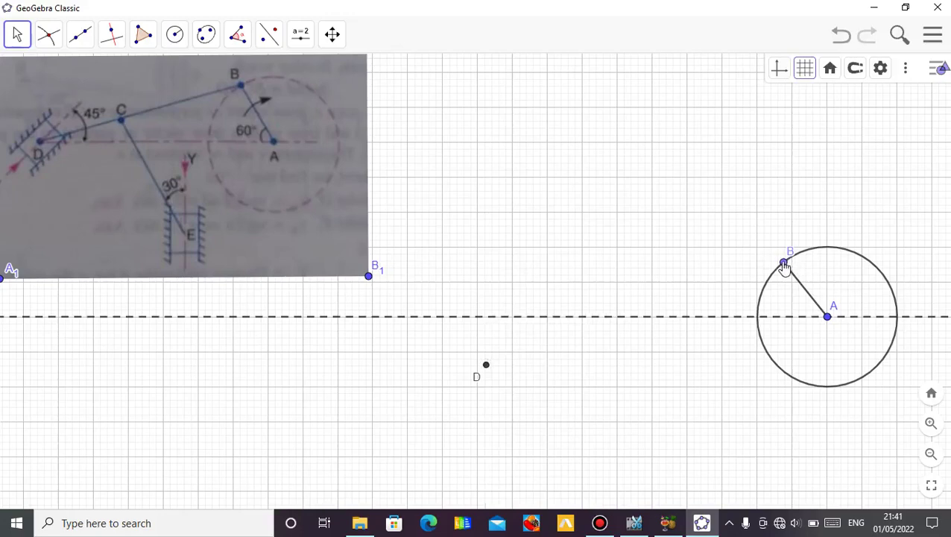
{"action": "mouse_move", "coordinate": [784, 267]}
{"action": "left_mouse_down"}
{"action": "mouse_move", "coordinate": [824, 239]}
{"action": "mouse_move", "coordinate": [874, 237]}
{"action": "mouse_move", "coordinate": [898, 277]}
{"action": "mouse_move", "coordinate": [909, 328]}
{"action": "mouse_move", "coordinate": [889, 350]}
{"action": "mouse_move", "coordinate": [820, 365]}
{"action": "mouse_move", "coordinate": [802, 352]}
{"action": "mouse_move", "coordinate": [794, 310]}
{"action": "mouse_move", "coordinate": [813, 269]}
{"action": "mouse_move", "coordinate": [854, 261]}
{"action": "mouse_move", "coordinate": [800, 279]}
{"action": "left_mouse_up"}
{"action": "left_click_drag", "start_coordinate": [743, 240], "coordinate": [734, 242]}
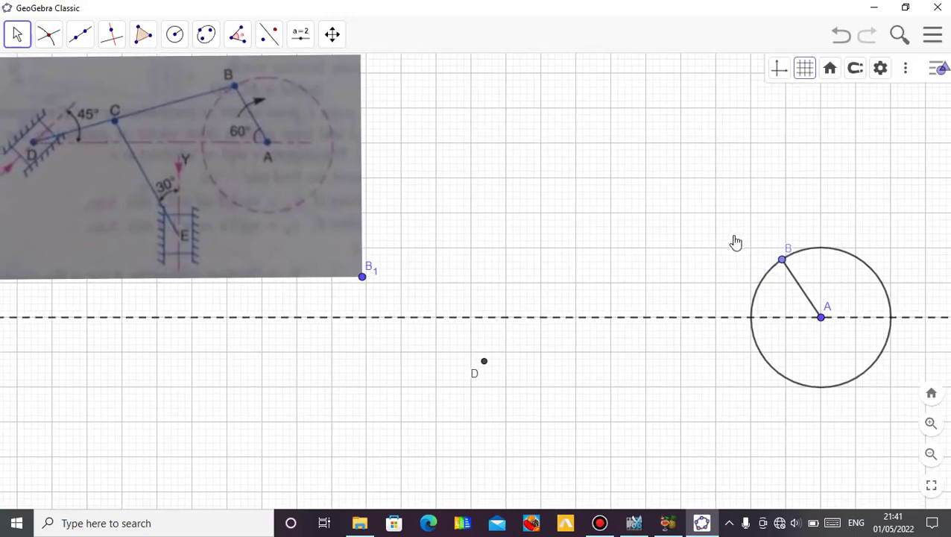
- Draw a segment connecting point B to point D
{"action": "left_click", "coordinate": [81, 35]}
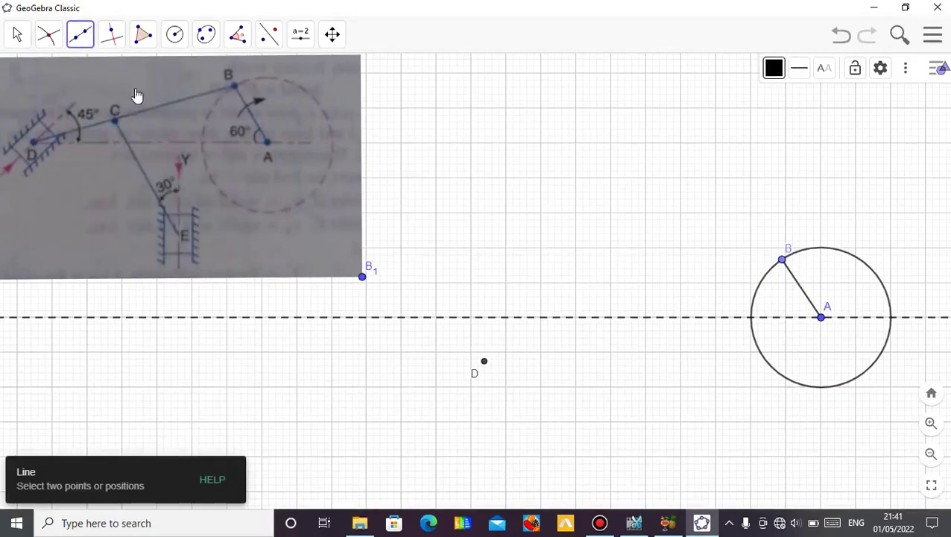
{"action": "left_click", "coordinate": [80, 34]}
{"action": "left_click", "coordinate": [106, 105]}
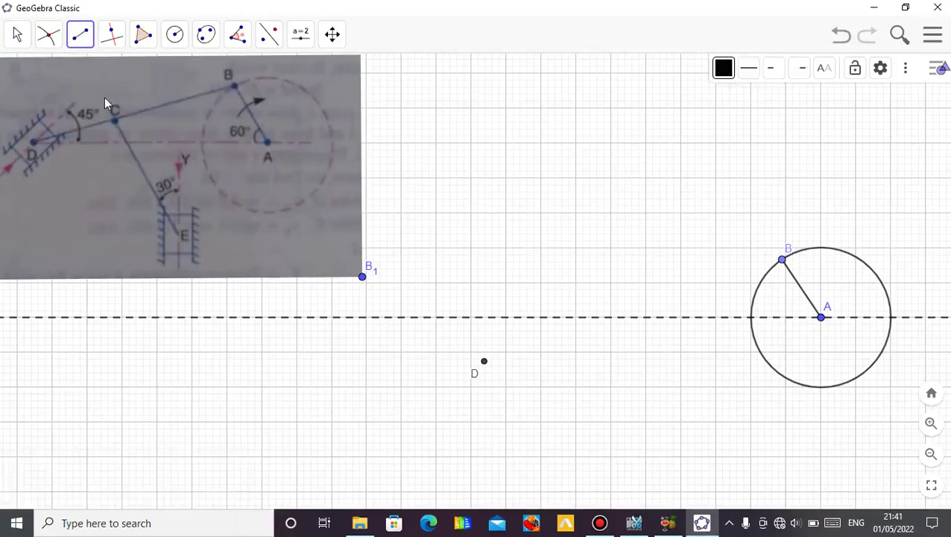
{"action": "left_click", "coordinate": [781, 259]}
{"action": "left_click", "coordinate": [483, 362]}
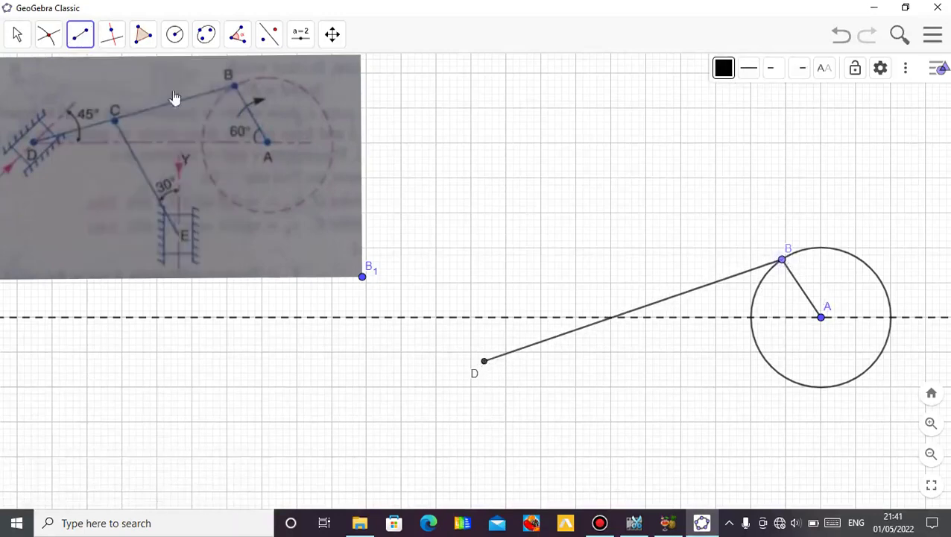
{"action": "left_click", "coordinate": [20, 36]}
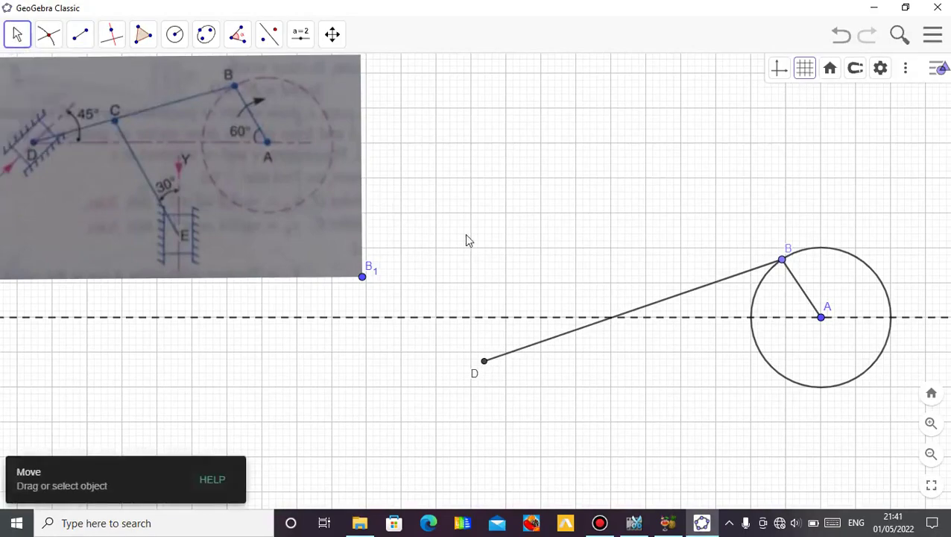
- Place a point on segment BD, closer to D as in the reference image, and adjust its position along the segment
{"action": "mouse_move", "coordinate": [467, 234]}
{"action": "left_mouse_down"}
{"action": "mouse_move", "coordinate": [492, 218]}
{"action": "mouse_move", "coordinate": [459, 232]}
{"action": "left_mouse_up"}
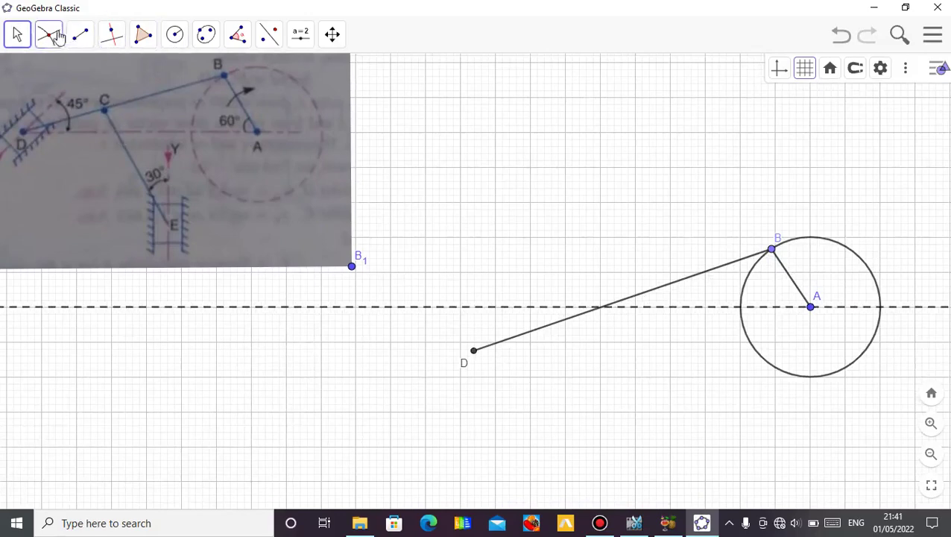
{"action": "left_click", "coordinate": [80, 35]}
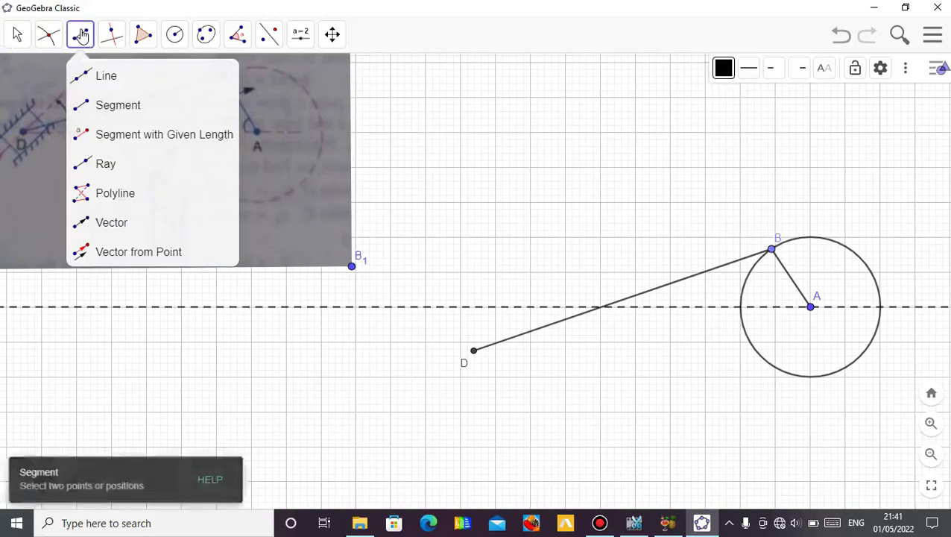
{"action": "mouse_move", "coordinate": [45, 33]}
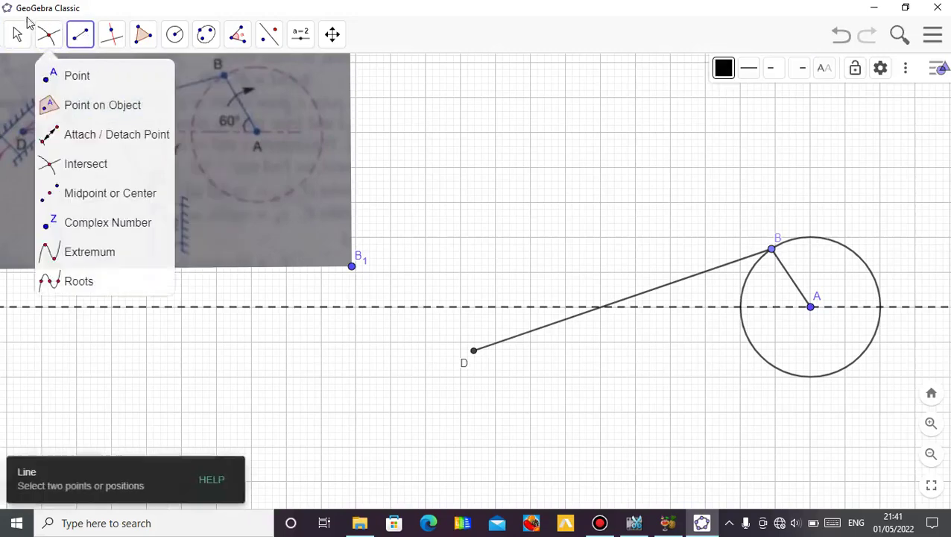
{"action": "left_click", "coordinate": [57, 78]}
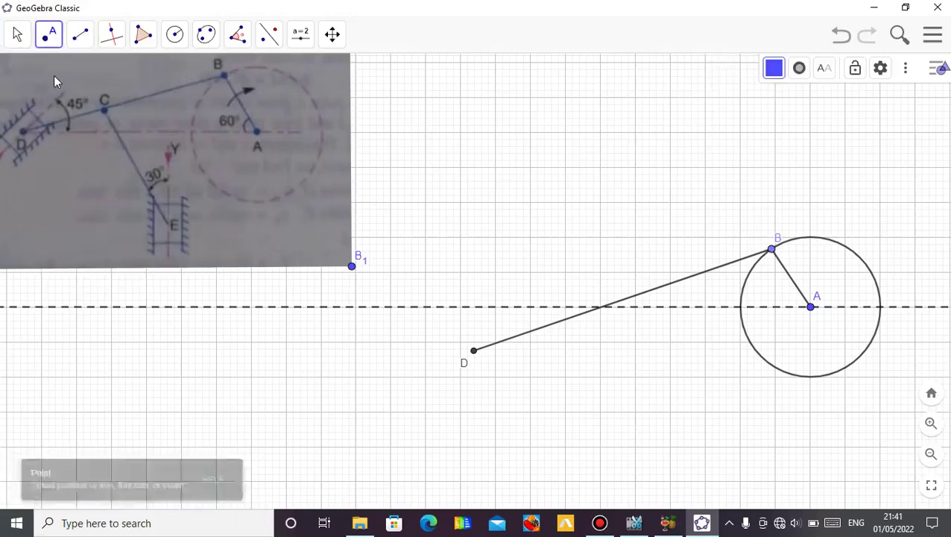
{"action": "left_click", "coordinate": [586, 313]}
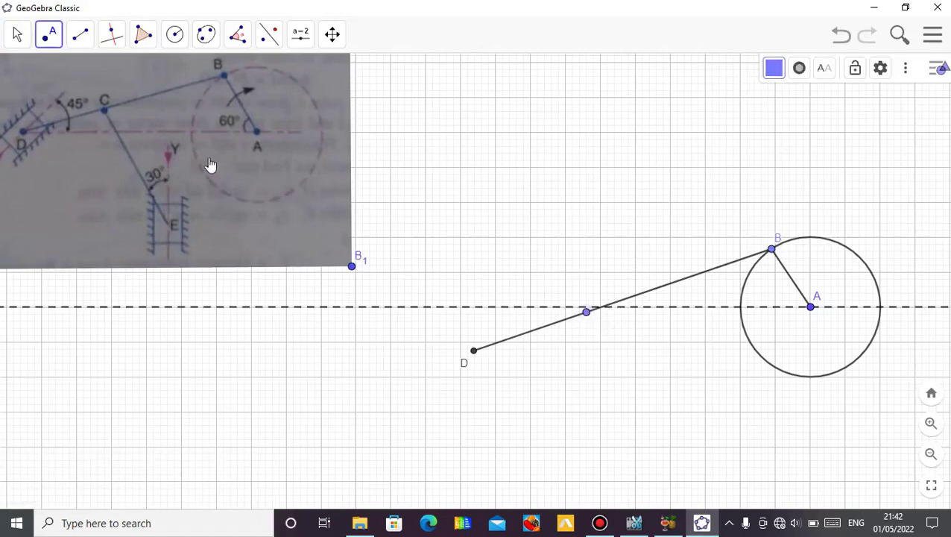
{"action": "left_click", "coordinate": [17, 35]}
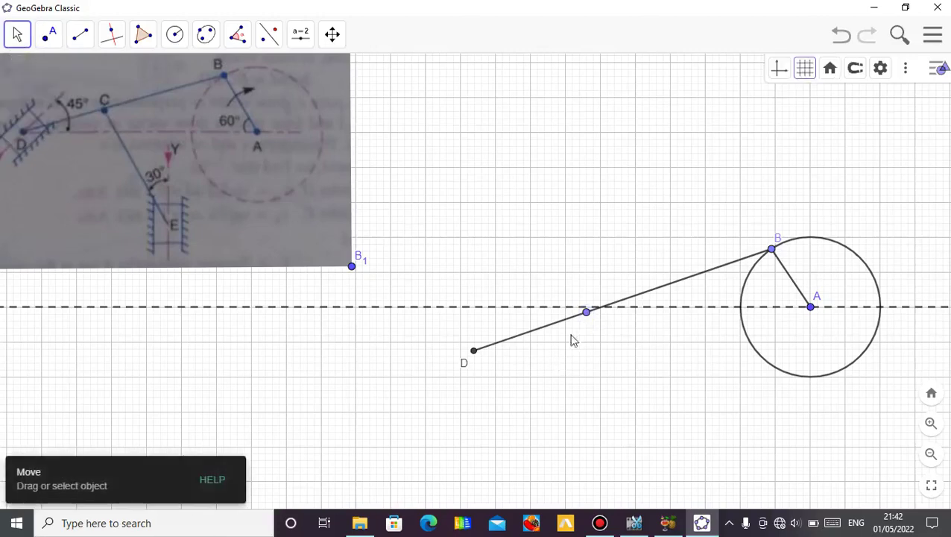
{"action": "mouse_move", "coordinate": [589, 319]}
{"action": "left_mouse_down"}
{"action": "mouse_move", "coordinate": [560, 333]}
{"action": "mouse_move", "coordinate": [622, 312]}
{"action": "mouse_move", "coordinate": [585, 326]}
{"action": "left_mouse_up"}
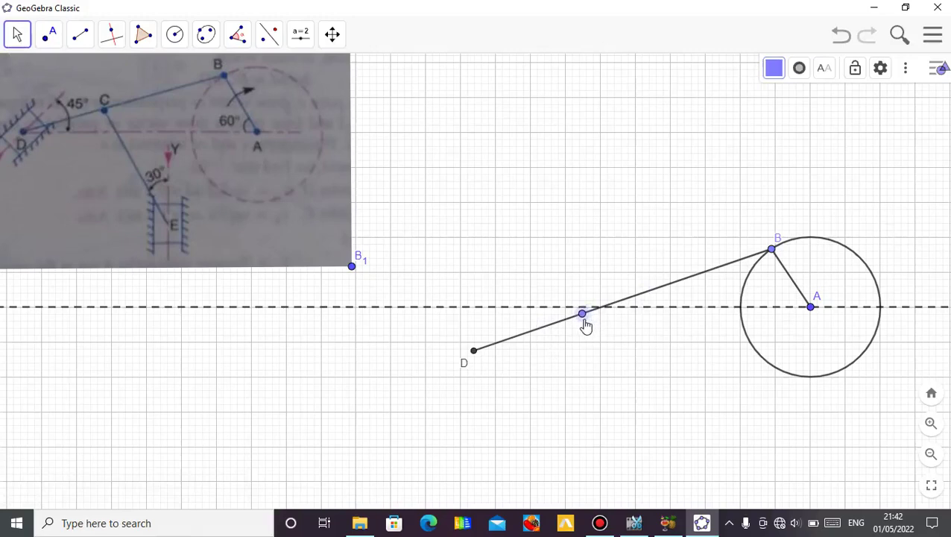
- Rename the new point on segment BD as C
{"action": "right_click", "coordinate": [587, 323]}
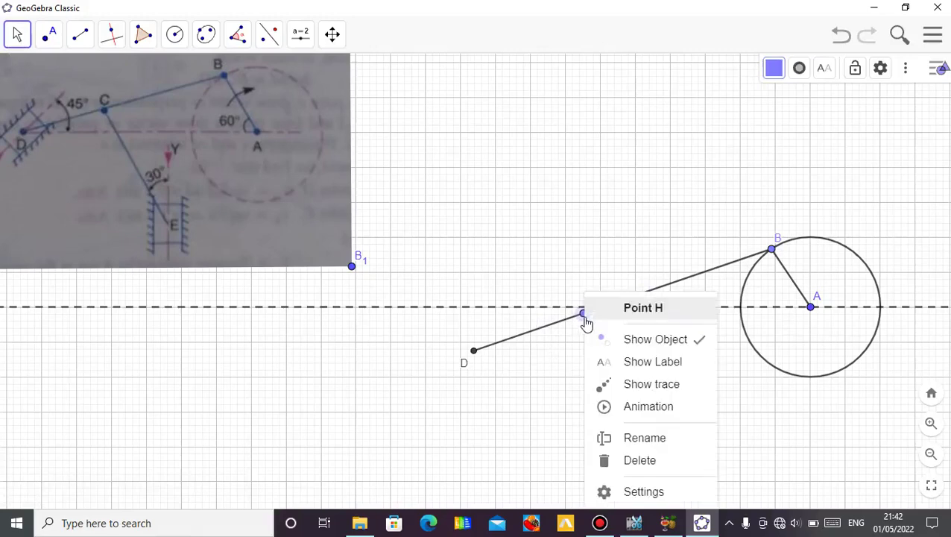
{"action": "left_click", "coordinate": [645, 440]}
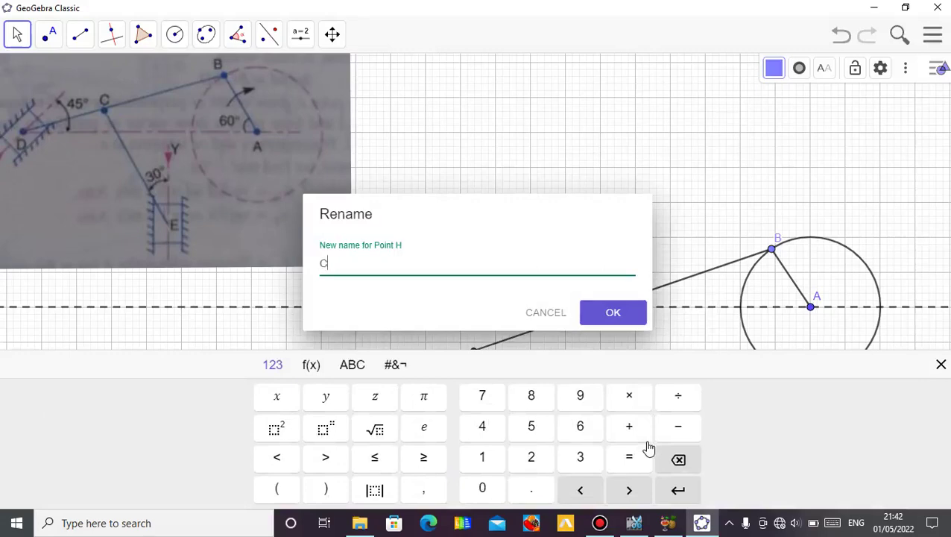
{"action": "type", "text": "C"}
{"action": "left_click", "coordinate": [590, 318]}
{"action": "left_click", "coordinate": [549, 244]}
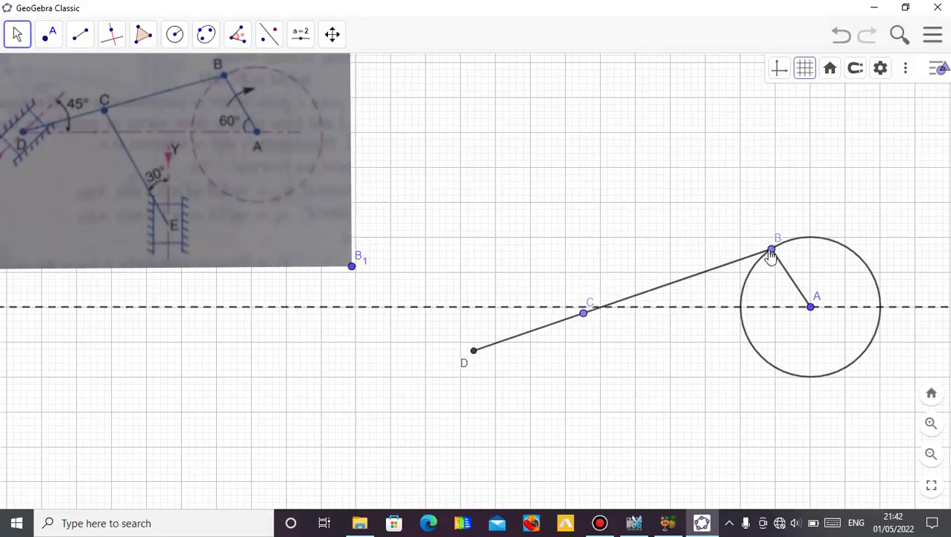
- Move point B around its circle to examine the path traced by D, and clear the trace
{"action": "left_click_drag", "start_coordinate": [771, 250], "coordinate": [773, 273]}
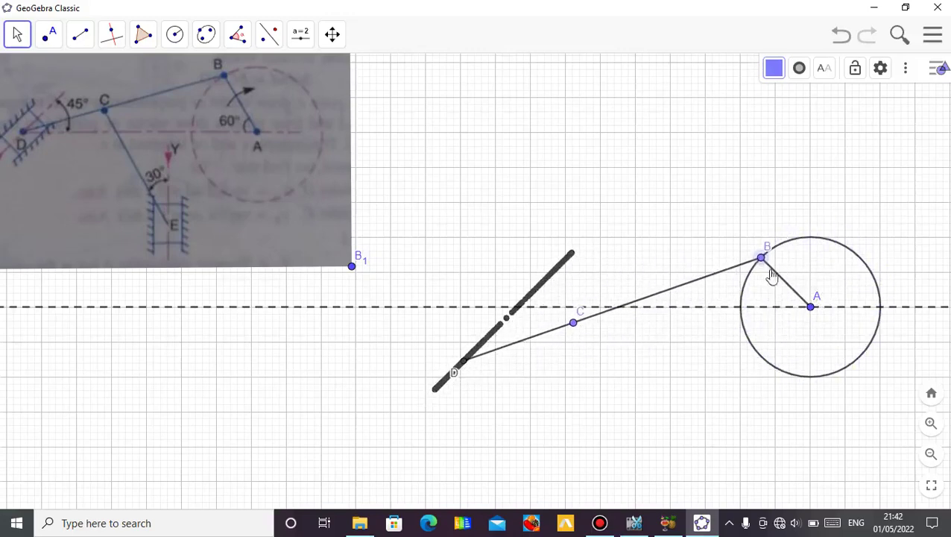
{"action": "left_click", "coordinate": [600, 206]}
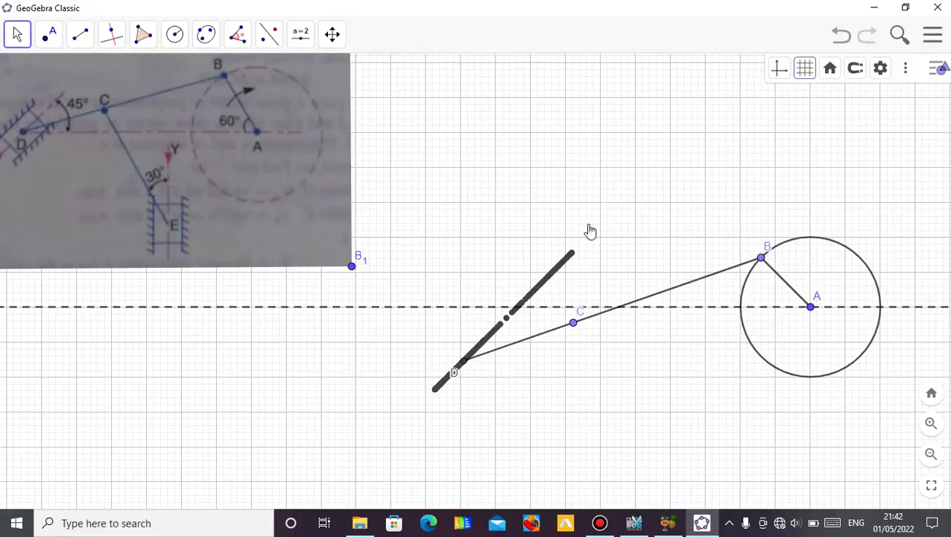
{"action": "mouse_move", "coordinate": [589, 231]}
{"action": "left_mouse_down"}
{"action": "mouse_move", "coordinate": [563, 218]}
{"action": "mouse_move", "coordinate": [590, 217]}
{"action": "left_mouse_up"}
- Shift the reference image closer to the mechanism and recentre the drawing
{"action": "left_click", "coordinate": [342, 186]}
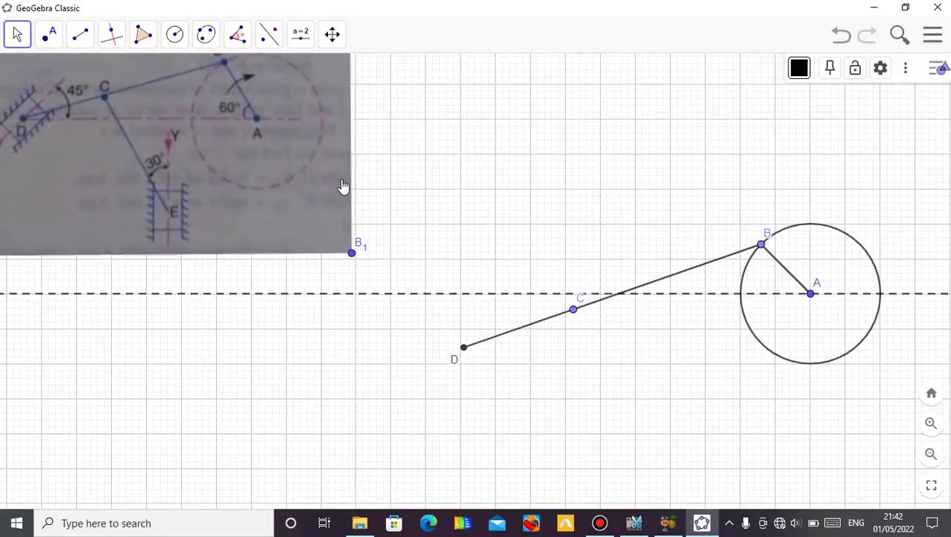
{"action": "left_click_drag", "start_coordinate": [342, 186], "coordinate": [397, 210]}
{"action": "left_click", "coordinate": [577, 210]}
{"action": "left_click_drag", "start_coordinate": [577, 210], "coordinate": [561, 194]}
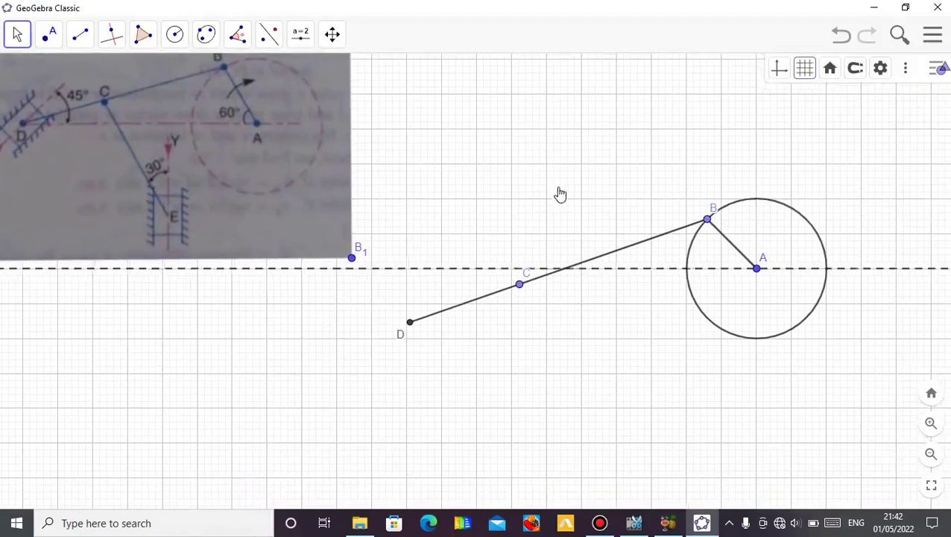
- Bring the reference image fully into view and draw a vertical line through two points below the dashed axis, between C and A
{"action": "left_click", "coordinate": [304, 191]}
{"action": "left_click_drag", "start_coordinate": [301, 201], "coordinate": [328, 218]}
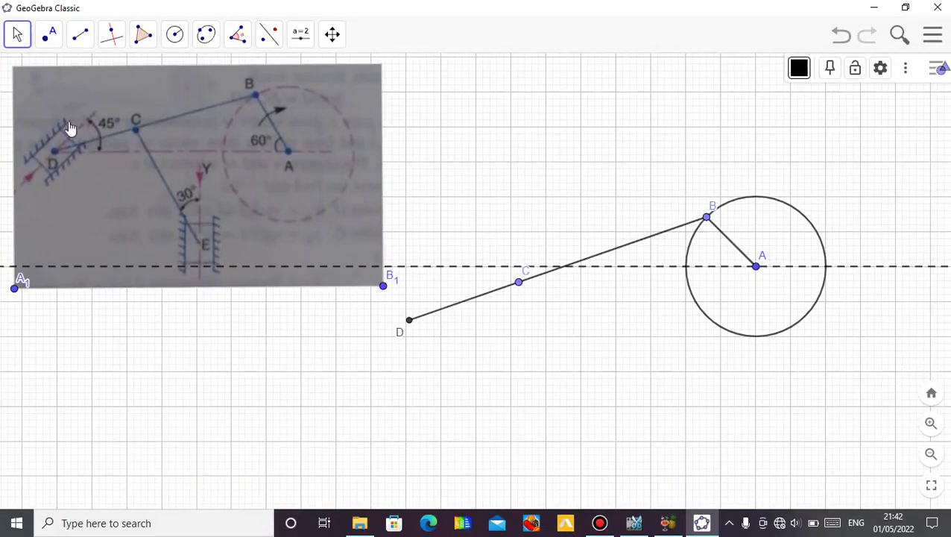
{"action": "left_click", "coordinate": [80, 40]}
{"action": "left_click", "coordinate": [117, 89]}
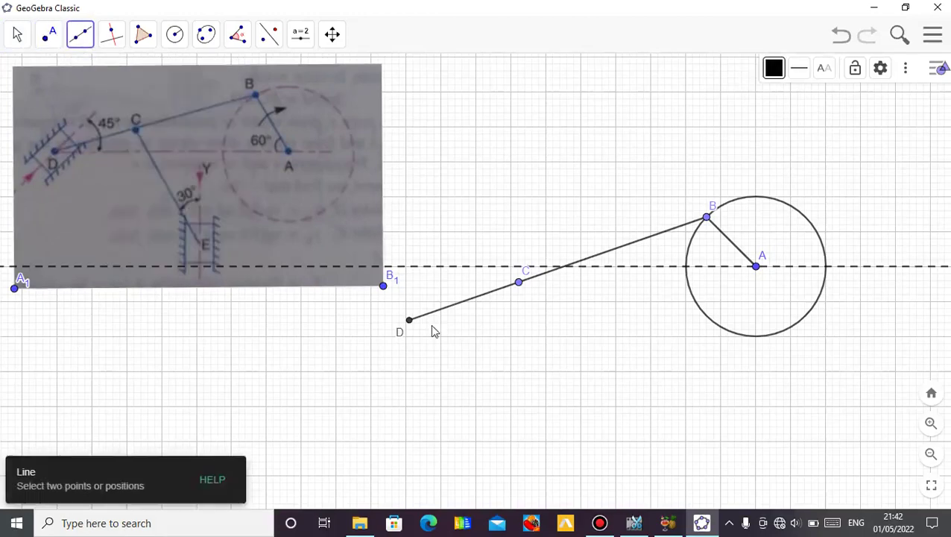
{"action": "left_click", "coordinate": [616, 337]}
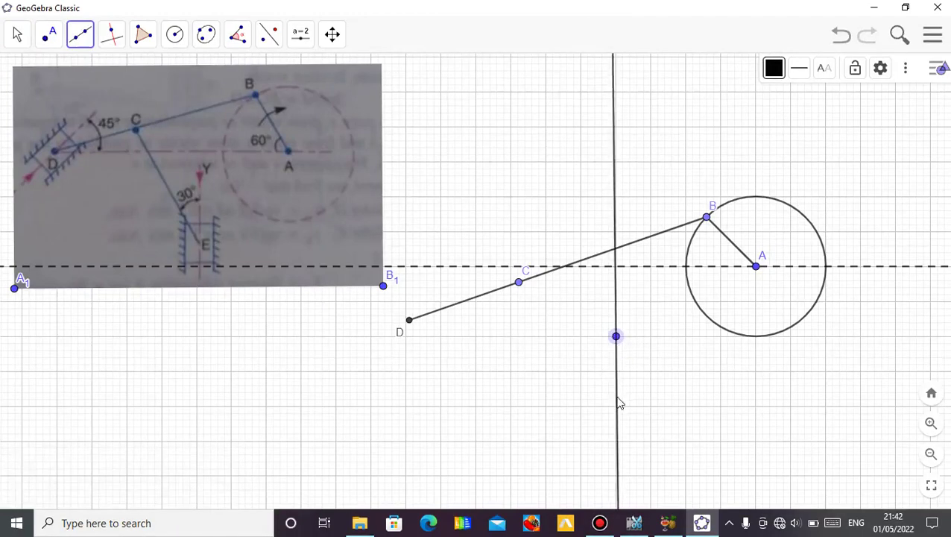
{"action": "left_click", "coordinate": [615, 406]}
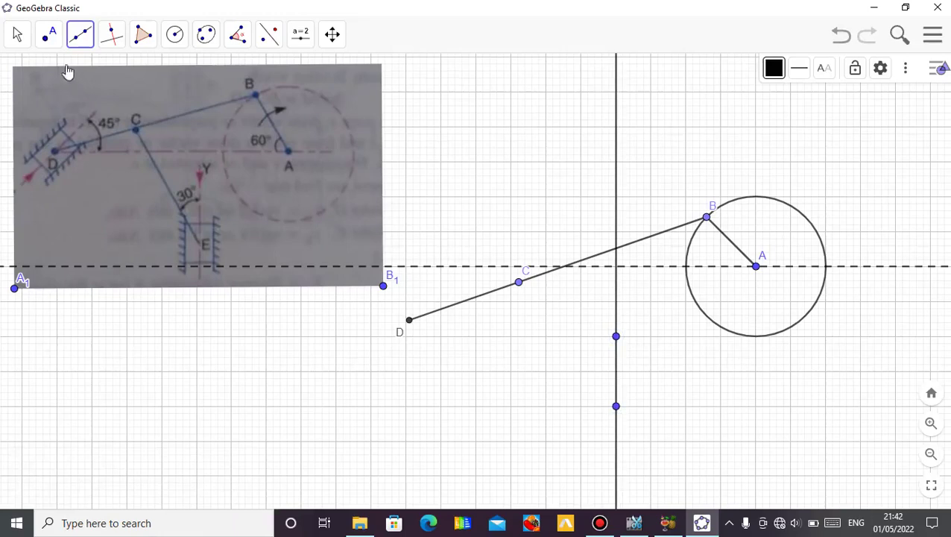
{"action": "left_click", "coordinate": [20, 37]}
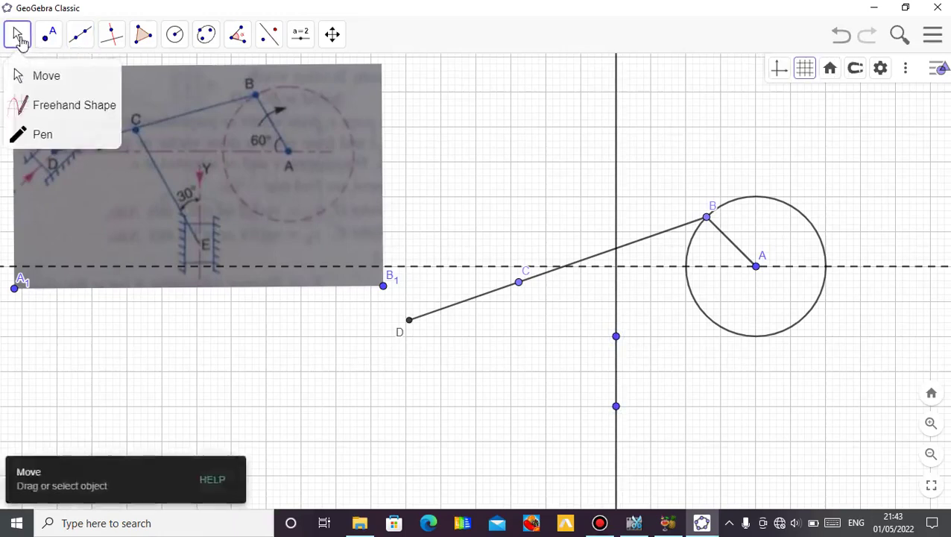
- Try a circle of radius 6 centred at C, and undo it
{"action": "left_click", "coordinate": [174, 34]}
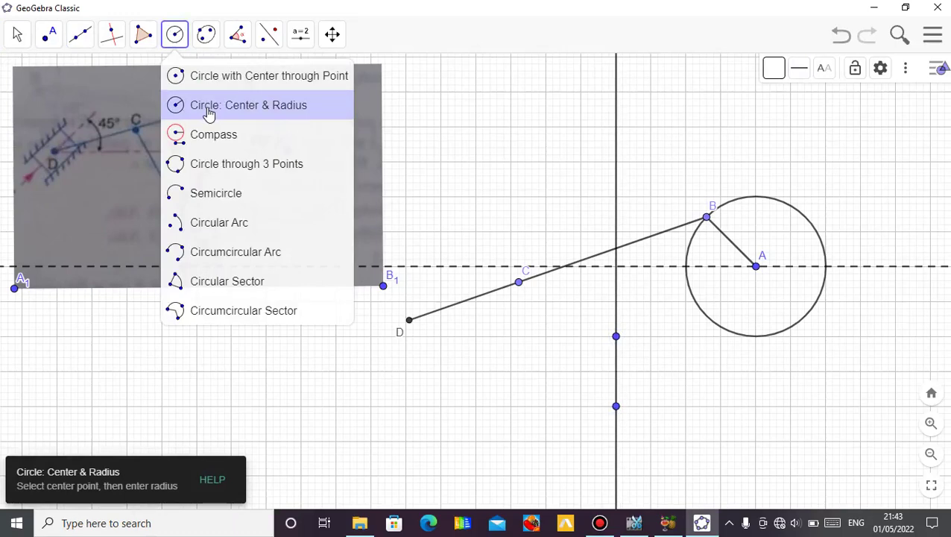
{"action": "left_click", "coordinate": [208, 112]}
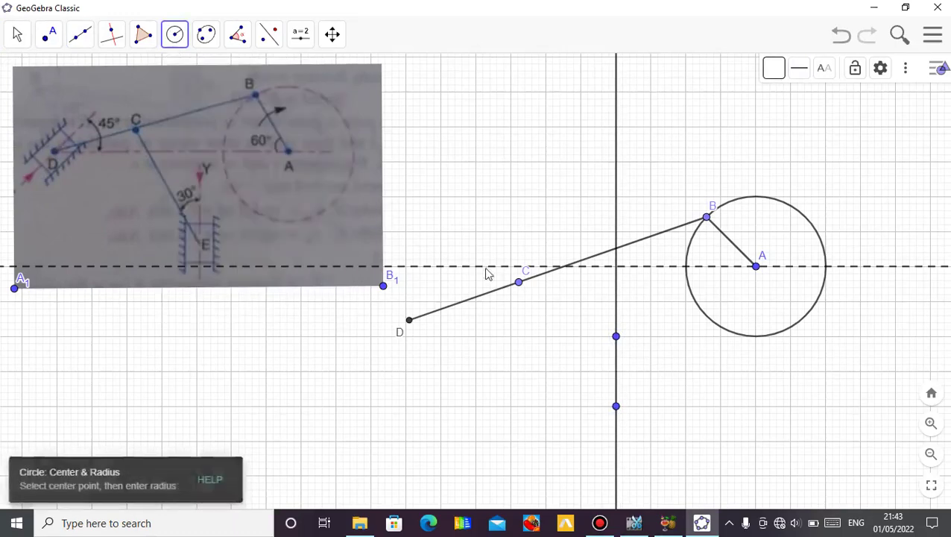
{"action": "left_click", "coordinate": [520, 284]}
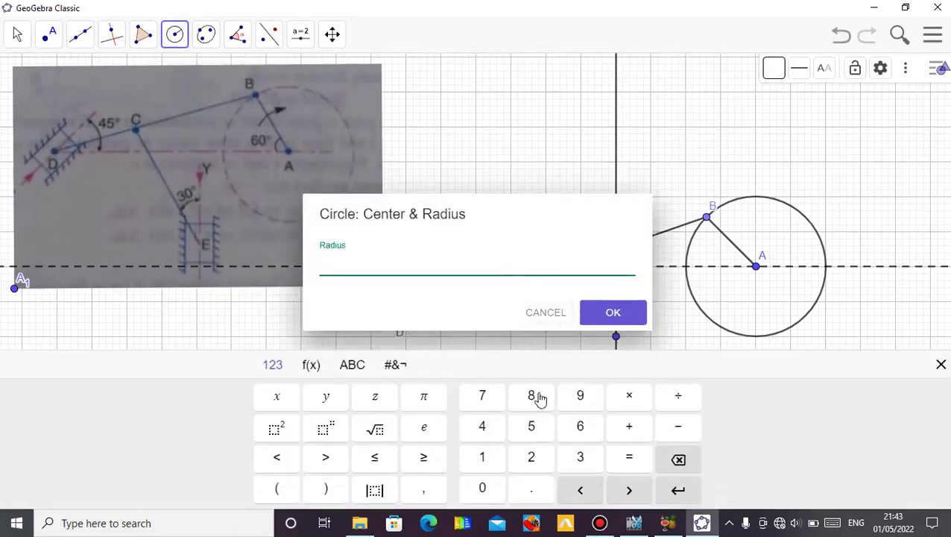
{"action": "left_click", "coordinate": [580, 426]}
{"action": "left_click", "coordinate": [611, 317]}
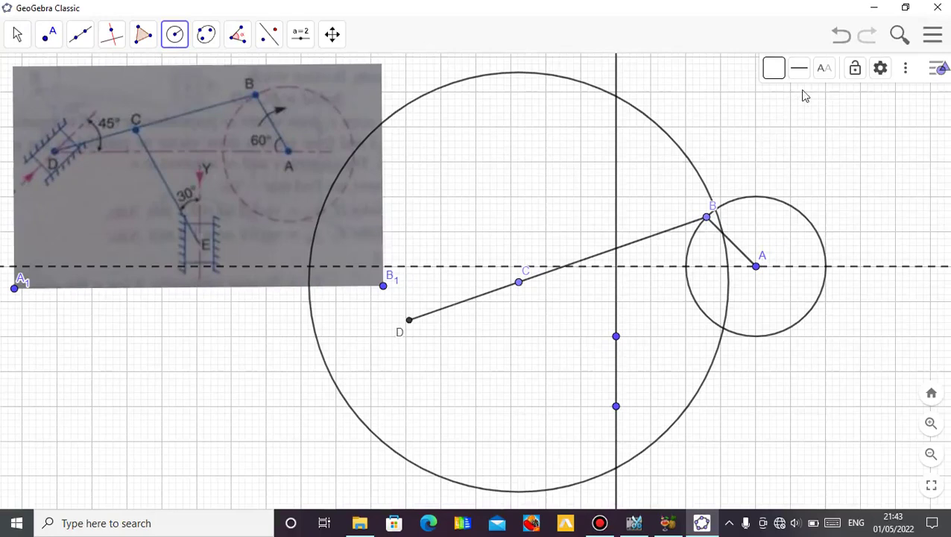
{"action": "left_click", "coordinate": [834, 42]}
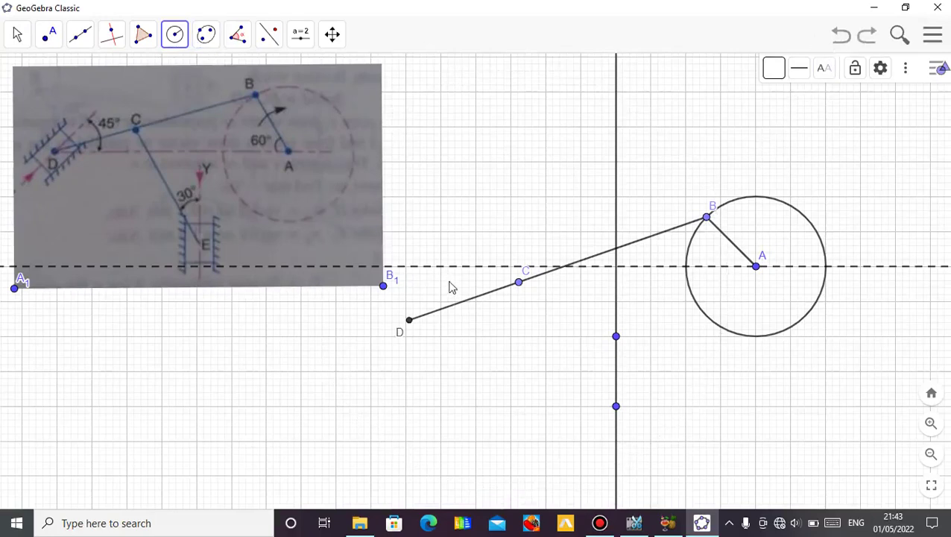
- Draw a circle centred at C with radius 5
{"action": "left_click", "coordinate": [518, 285]}
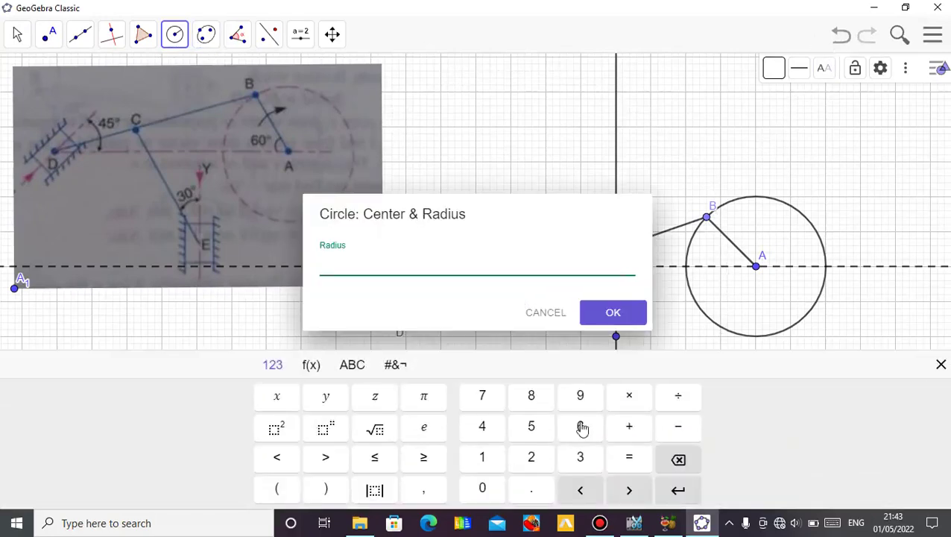
{"action": "left_click", "coordinate": [531, 426]}
{"action": "left_click", "coordinate": [601, 313]}
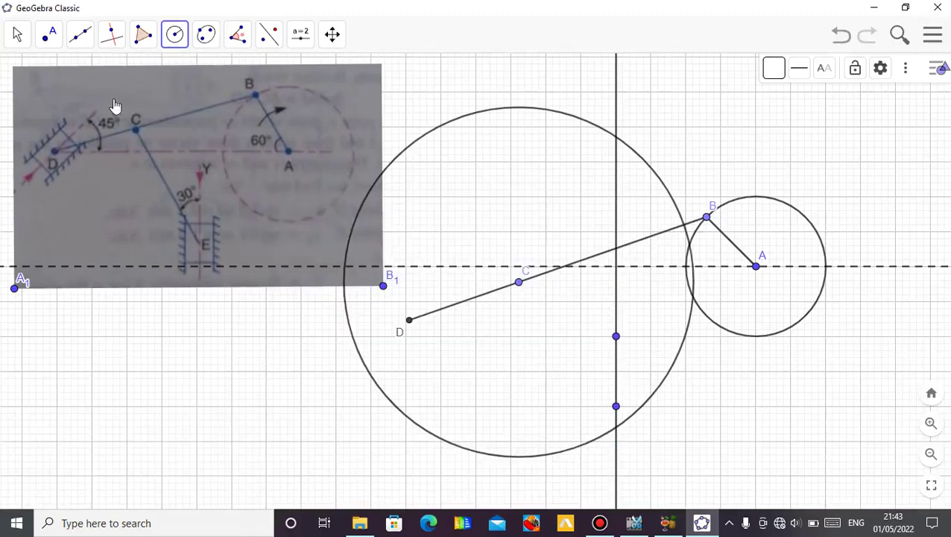
{"action": "left_click", "coordinate": [17, 35]}
{"action": "left_click", "coordinate": [38, 43]}
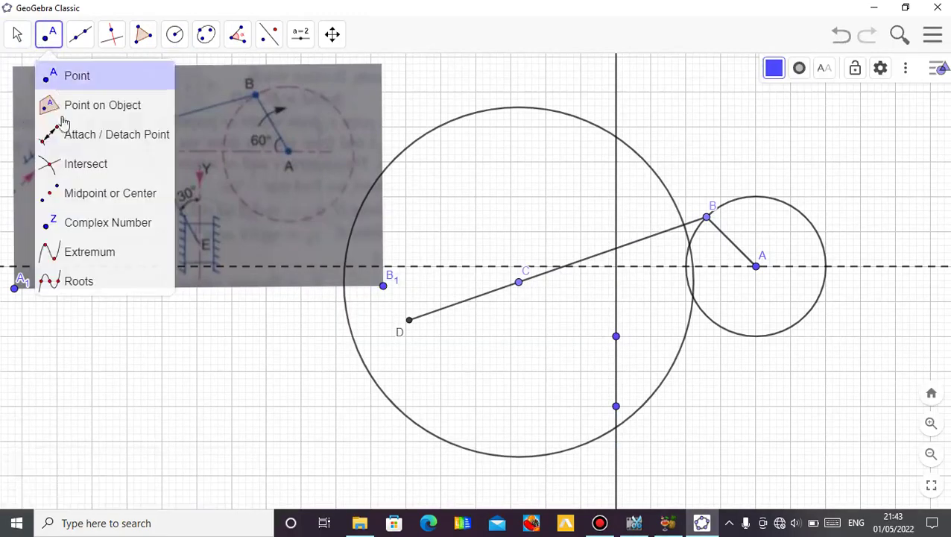
{"action": "left_click", "coordinate": [70, 161]}
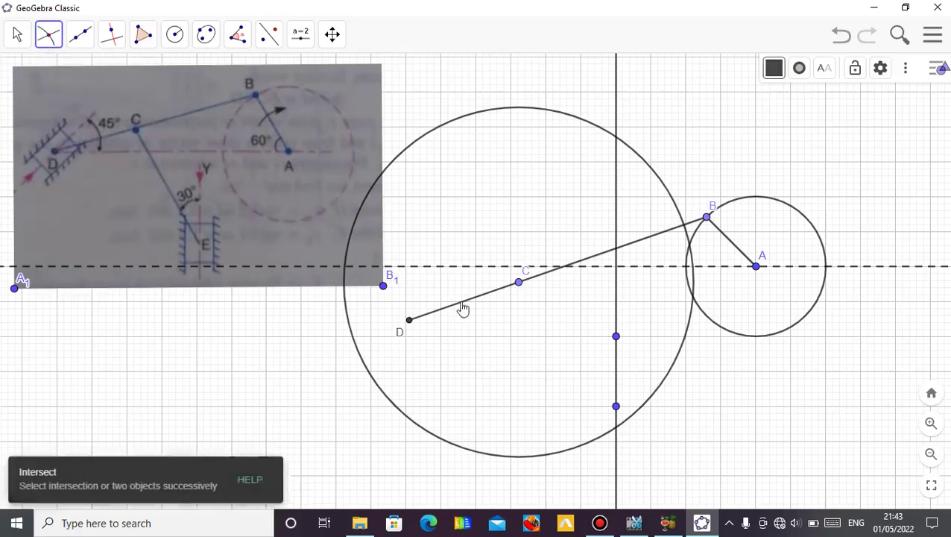
{"action": "left_click", "coordinate": [521, 287]}
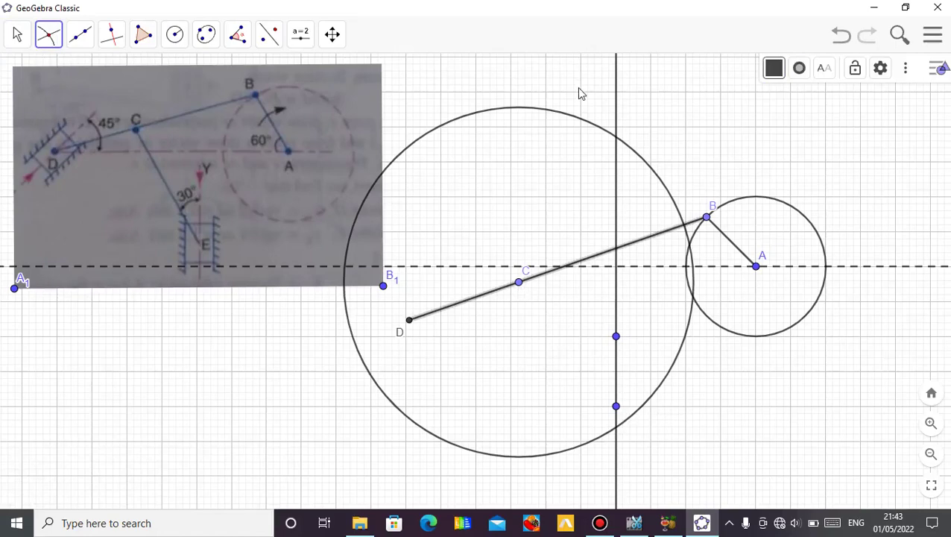
{"action": "left_click", "coordinate": [18, 34]}
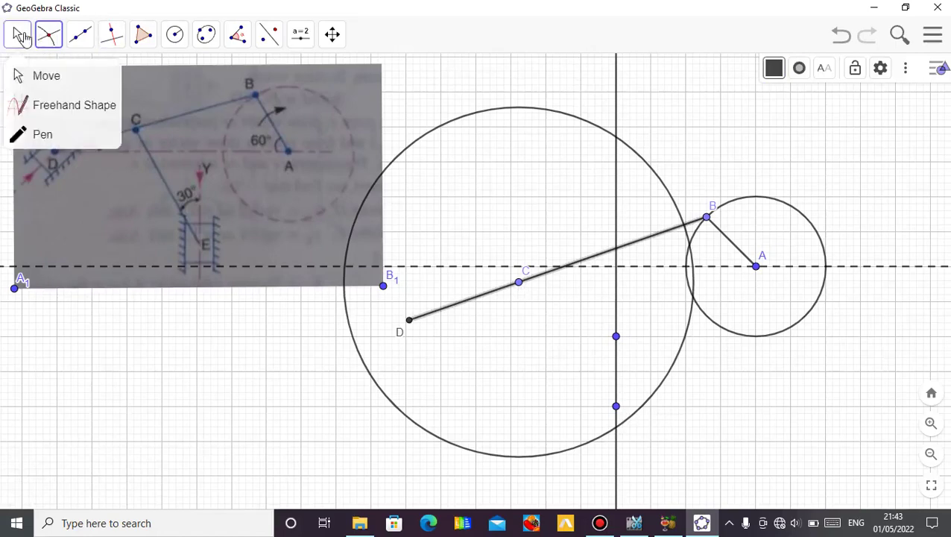
{"action": "left_click", "coordinate": [17, 35]}
- Create the intersection points of the circle centred at C and the vertical line
{"action": "left_click", "coordinate": [47, 34]}
{"action": "left_click", "coordinate": [75, 163]}
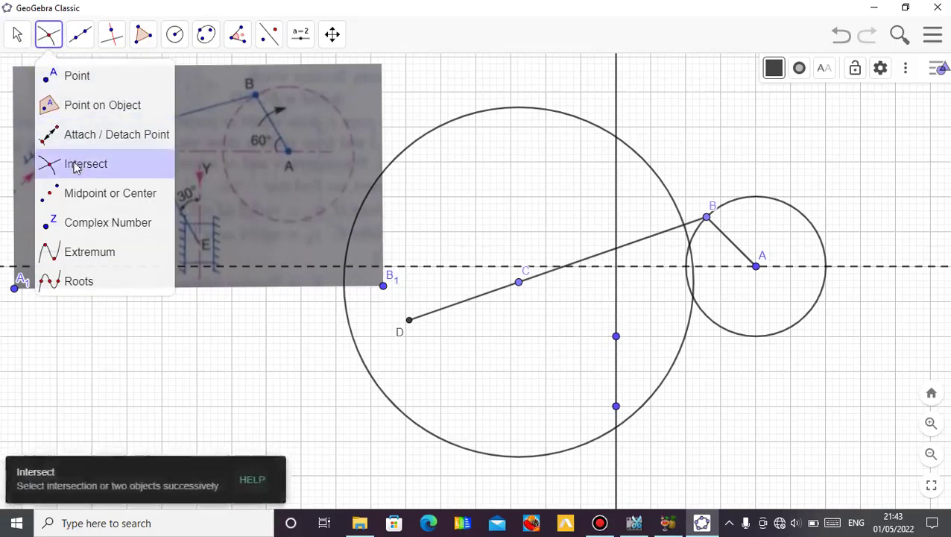
{"action": "left_click", "coordinate": [589, 129]}
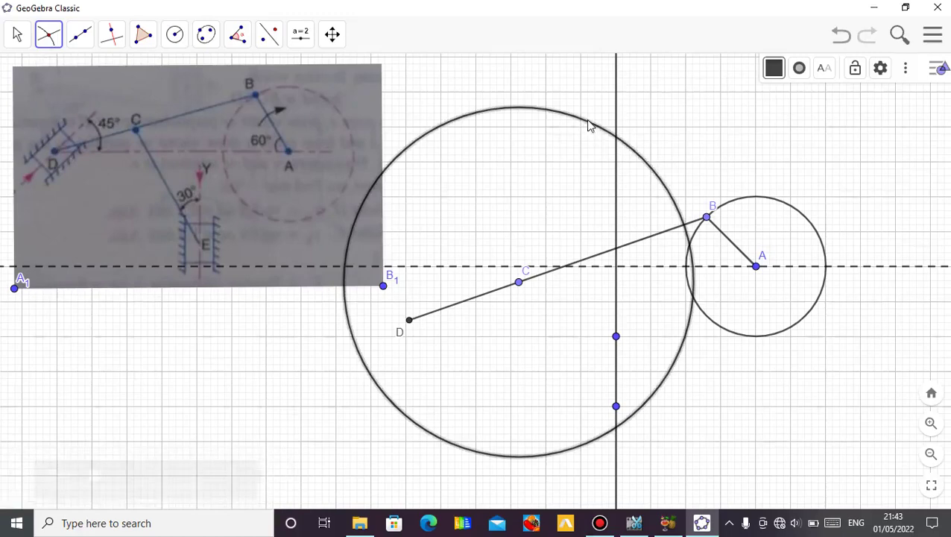
{"action": "left_click", "coordinate": [616, 317]}
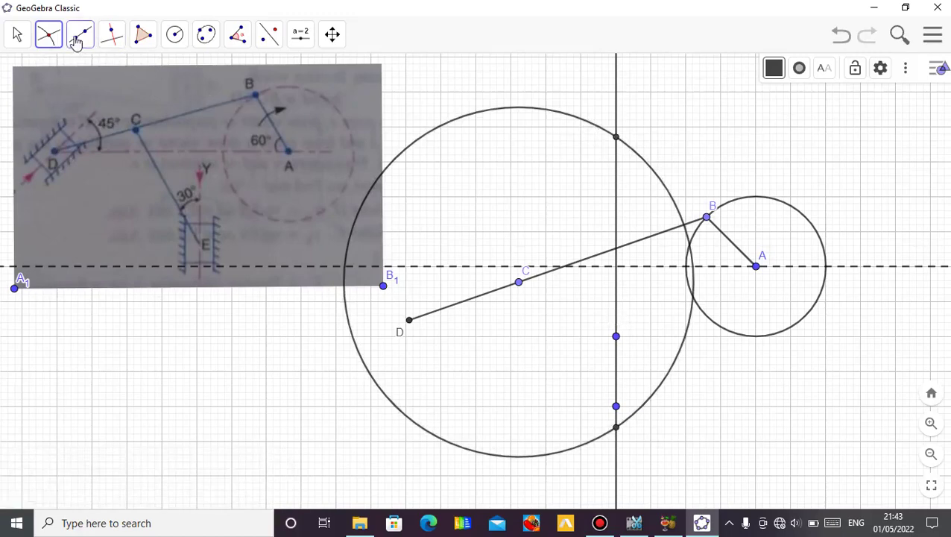
{"action": "left_click", "coordinate": [17, 34]}
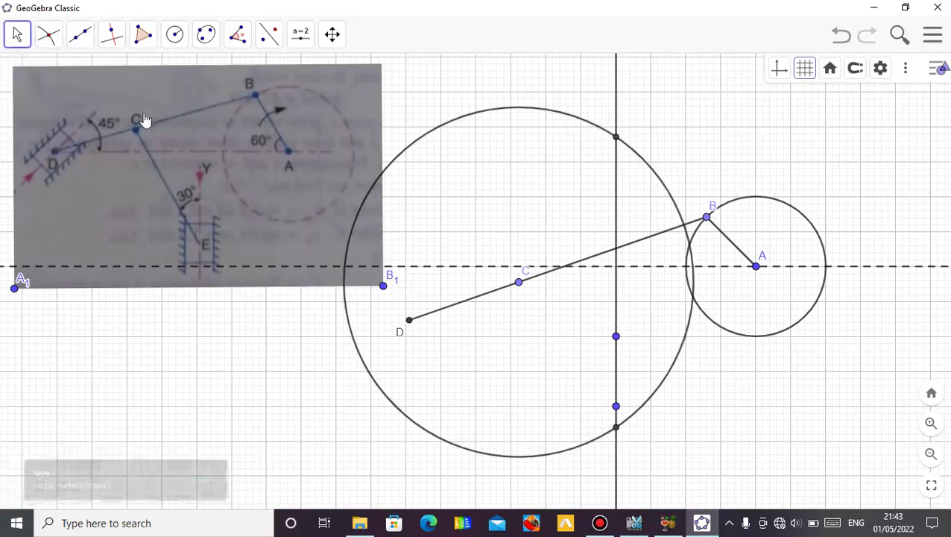
- Rename the lower intersection point of the circle and the vertical line as E
{"action": "left_click", "coordinate": [616, 429]}
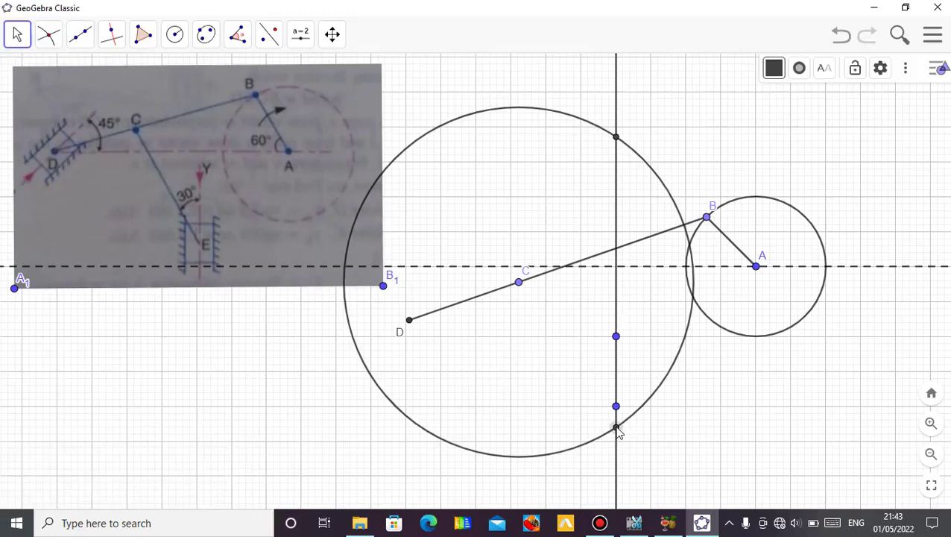
{"action": "right_click", "coordinate": [616, 428]}
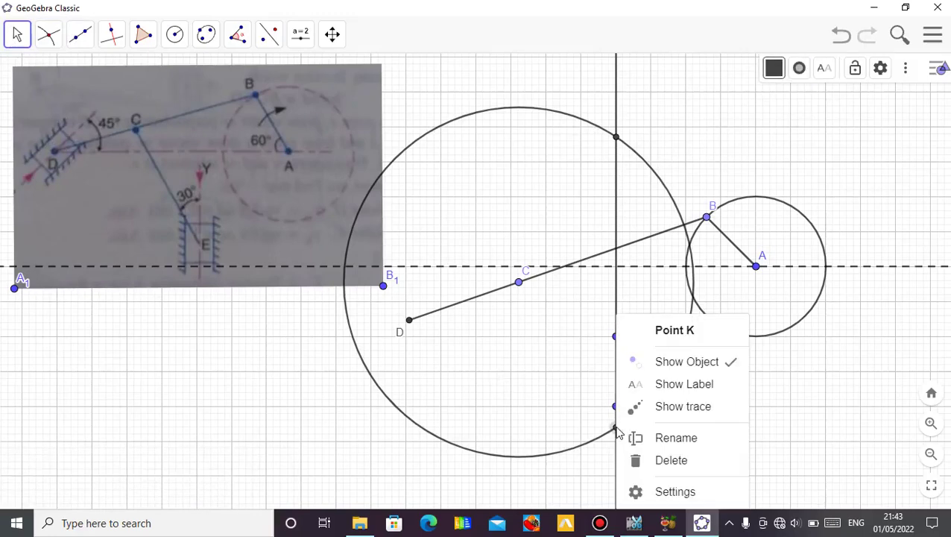
{"action": "left_click", "coordinate": [662, 439]}
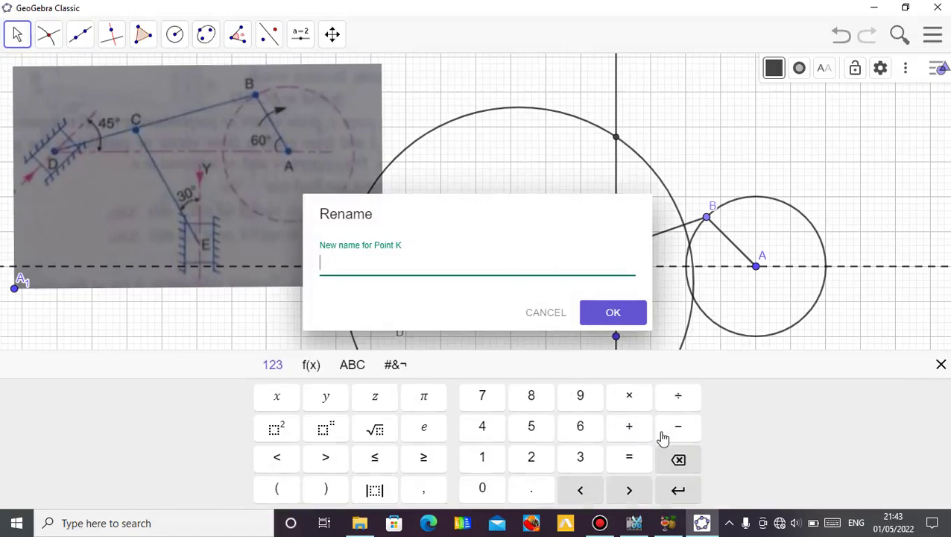
{"action": "key", "text": "Return"}
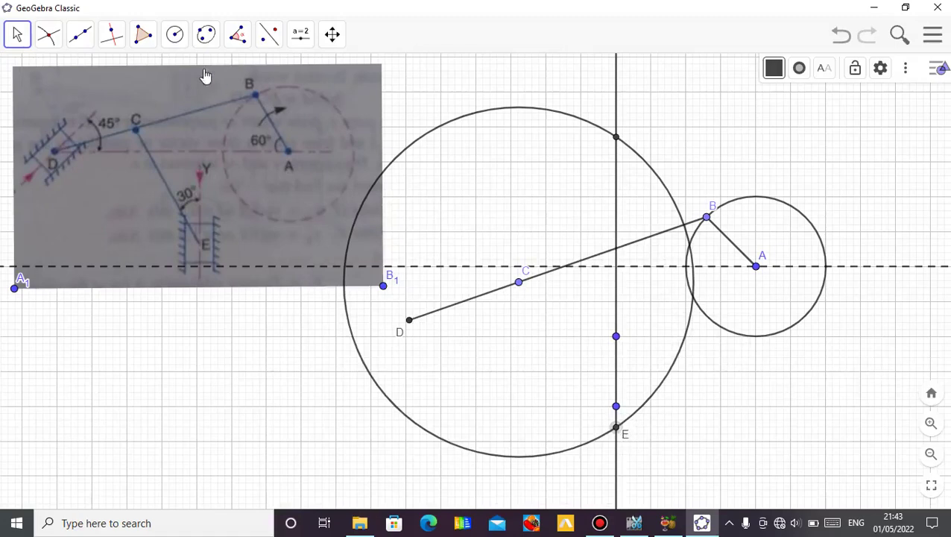
- Draw a segment from C to E as the second connecting link
{"action": "left_click", "coordinate": [50, 38]}
{"action": "mouse_move", "coordinate": [92, 46]}
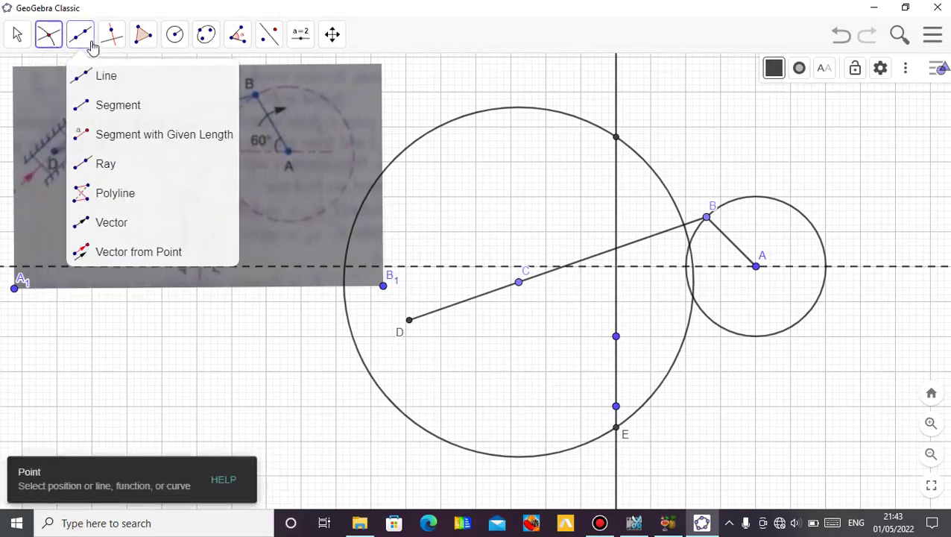
{"action": "left_click", "coordinate": [111, 106]}
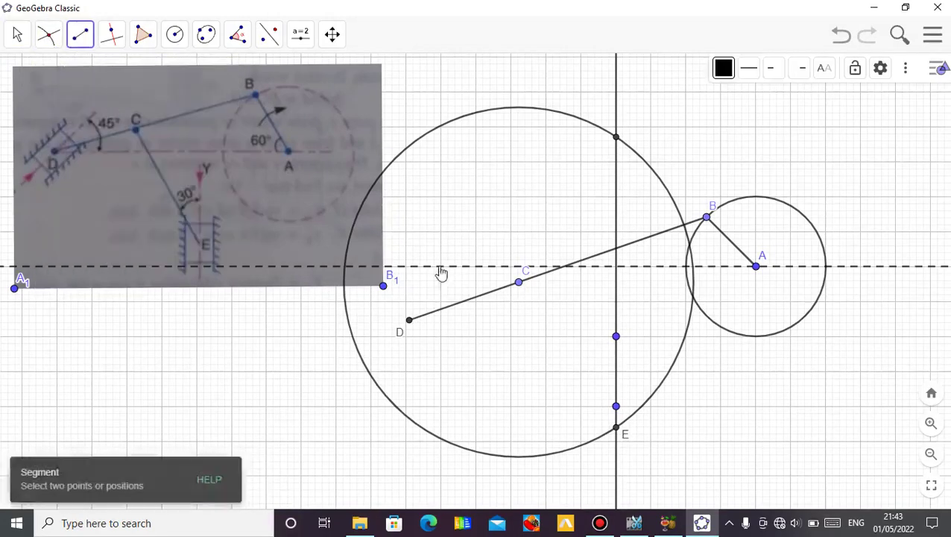
{"action": "left_click", "coordinate": [520, 284]}
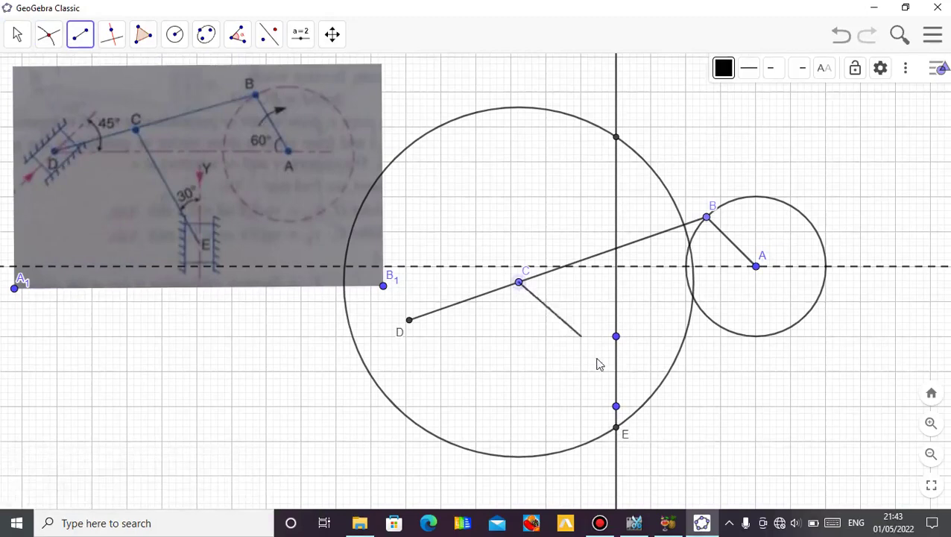
{"action": "left_click", "coordinate": [617, 428]}
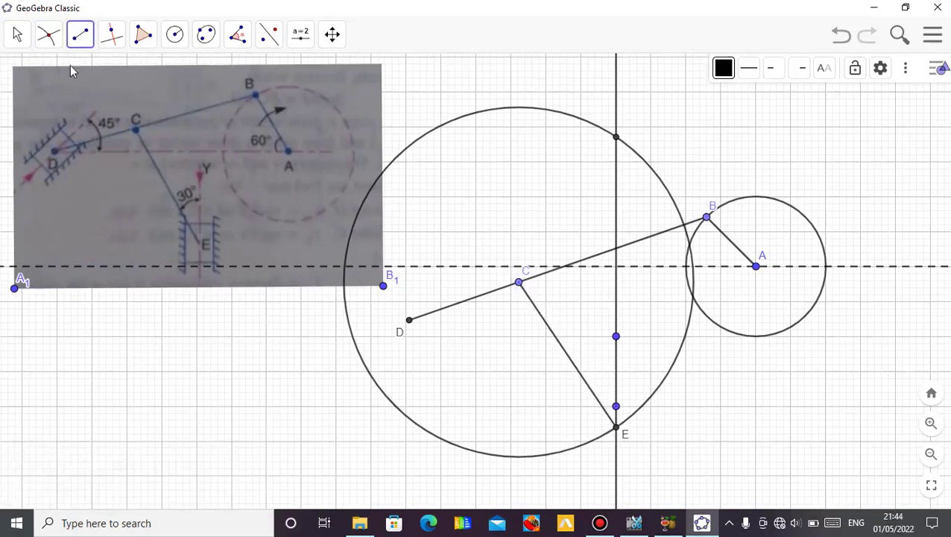
{"action": "left_click", "coordinate": [17, 35]}
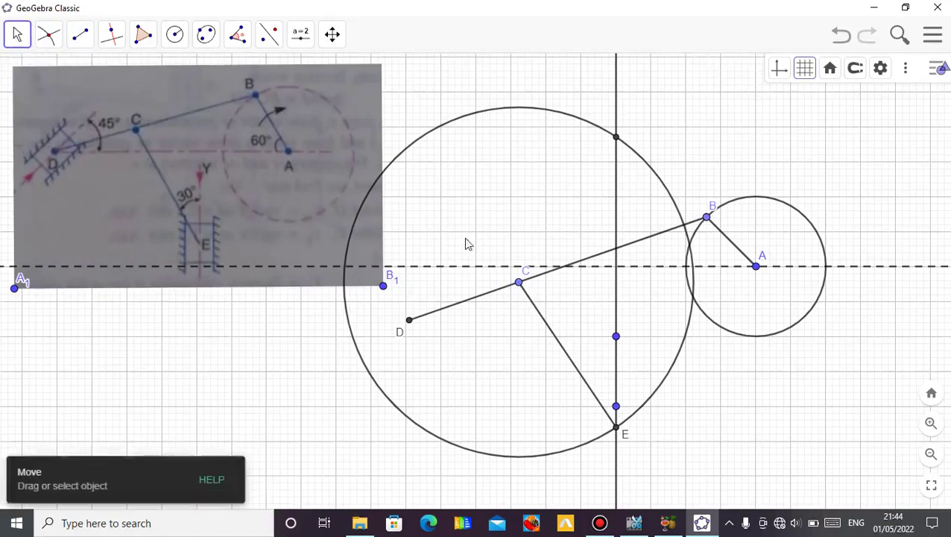
- Hide the vertical line through E and the circle centred at C
{"action": "right_click", "coordinate": [616, 320]}
{"action": "left_click", "coordinate": [659, 363]}
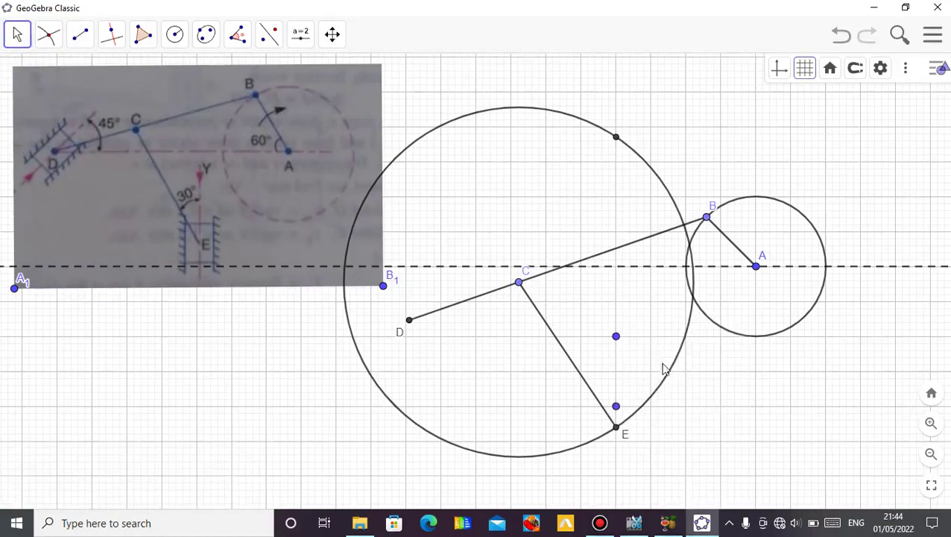
{"action": "right_click", "coordinate": [672, 373]}
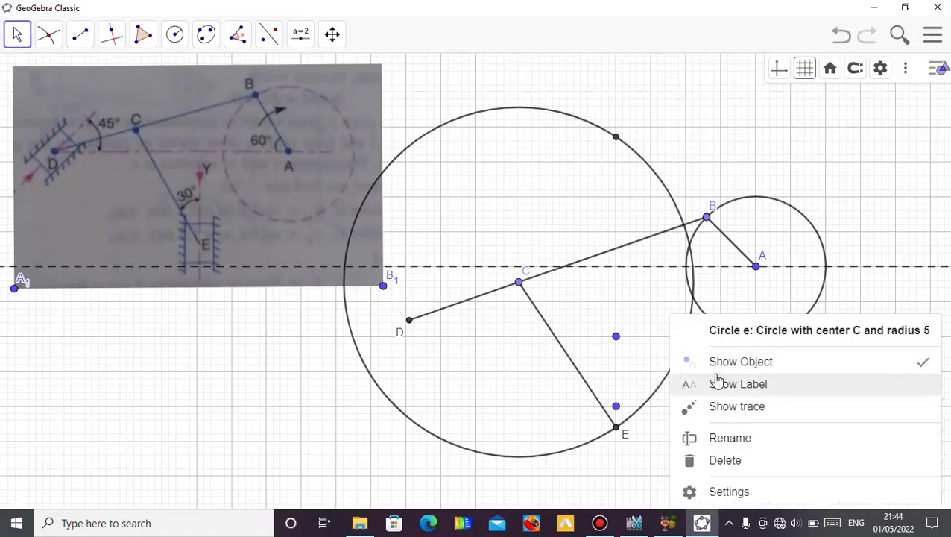
{"action": "left_click", "coordinate": [716, 376]}
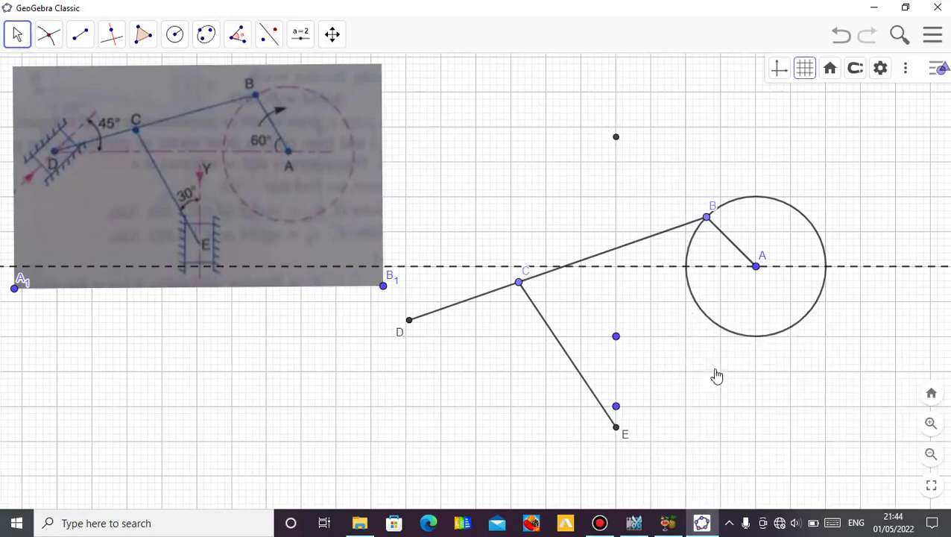
- Hide the two blue points above E that defined the vertical line
{"action": "right_click", "coordinate": [616, 337]}
{"action": "left_click", "coordinate": [633, 362]}
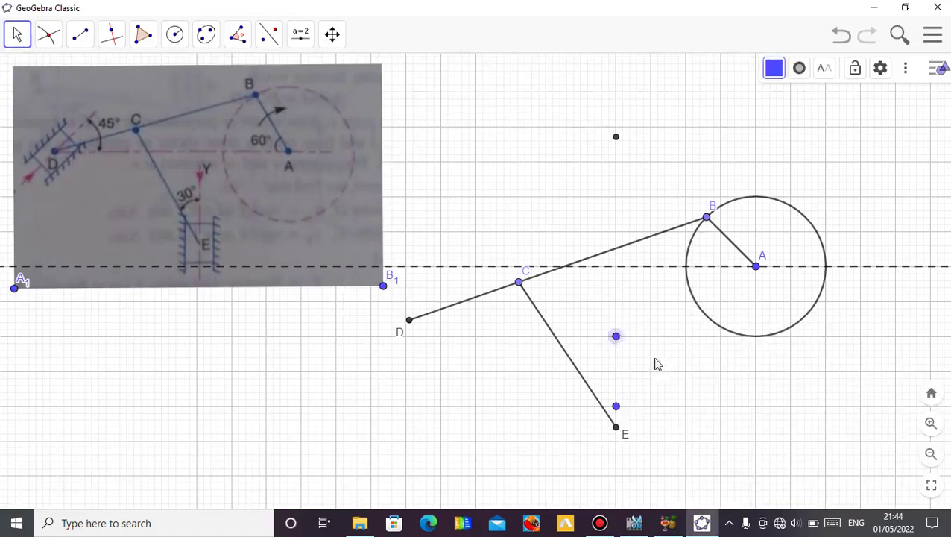
{"action": "right_click", "coordinate": [617, 409]}
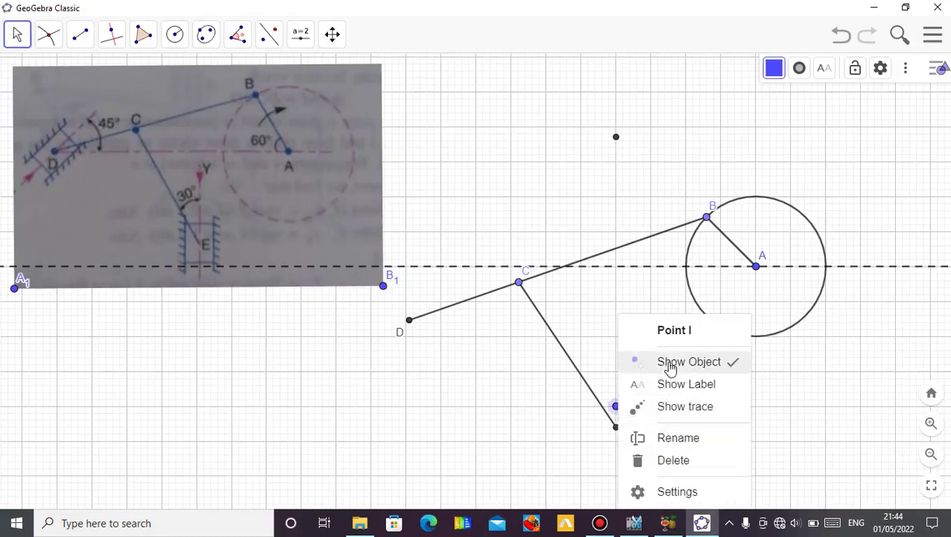
{"action": "left_click", "coordinate": [668, 366]}
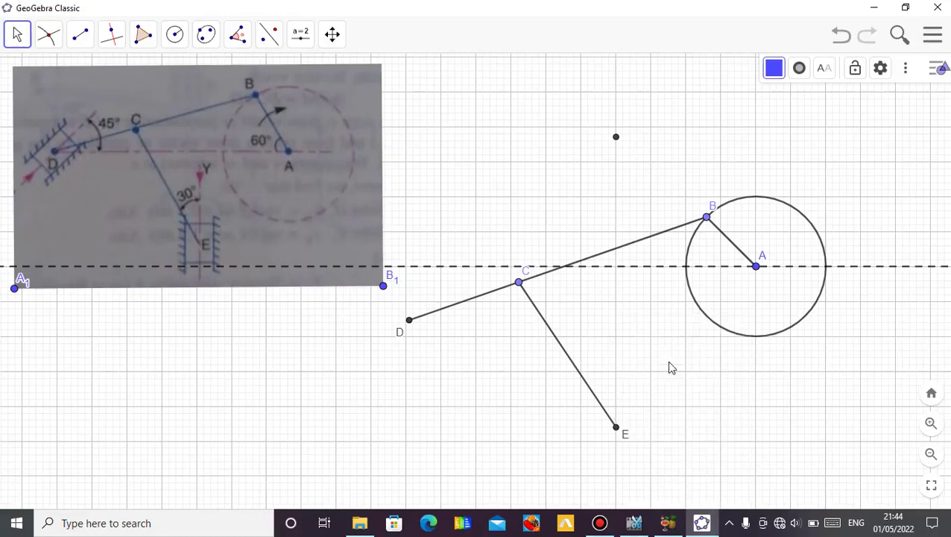
- Hide the unlabelled intersection point above E and turn on the trace of point E
{"action": "right_click", "coordinate": [621, 143]}
{"action": "left_click", "coordinate": [665, 188]}
{"action": "right_click", "coordinate": [616, 431]}
{"action": "left_click", "coordinate": [671, 416]}
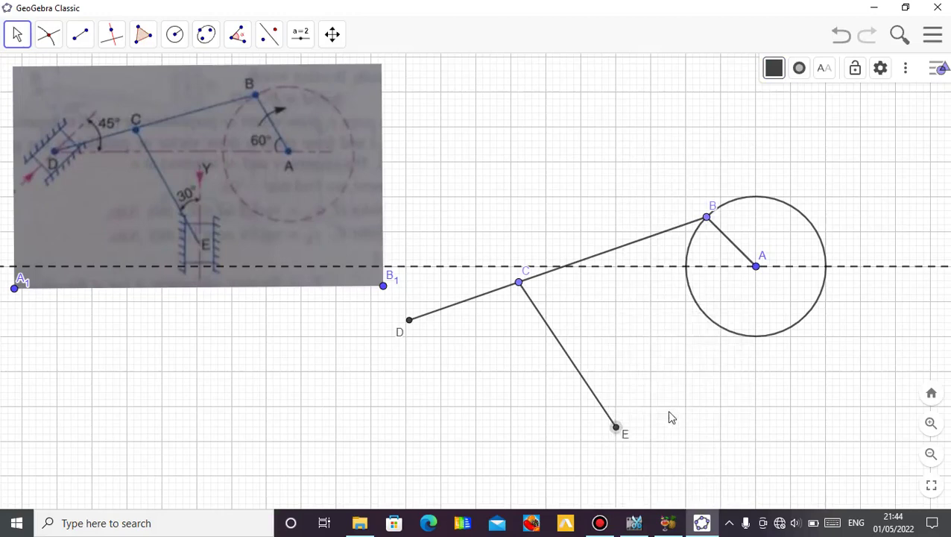
- Hide the crank circle centred at A and move point B around it to trace the paths of D and E
{"action": "left_click", "coordinate": [732, 211]}
{"action": "right_click", "coordinate": [731, 211]}
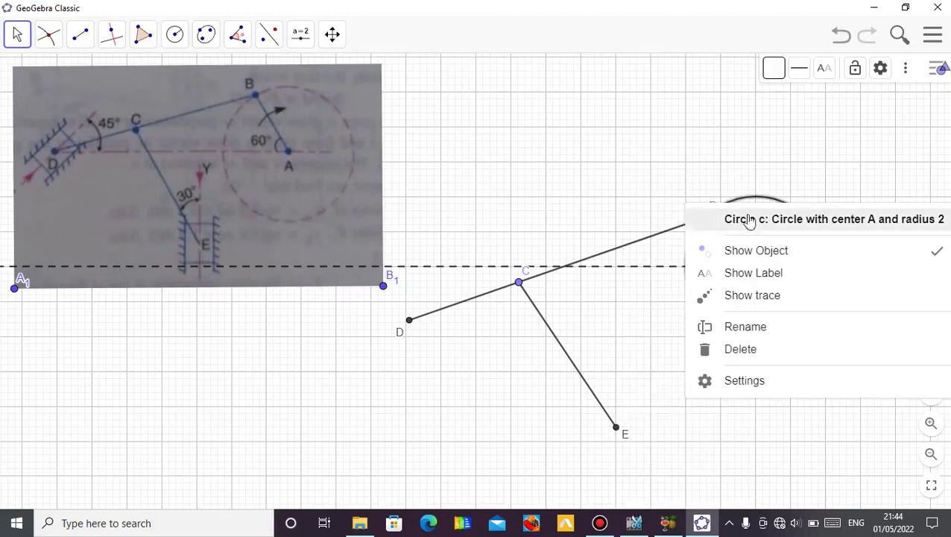
{"action": "left_click", "coordinate": [763, 255]}
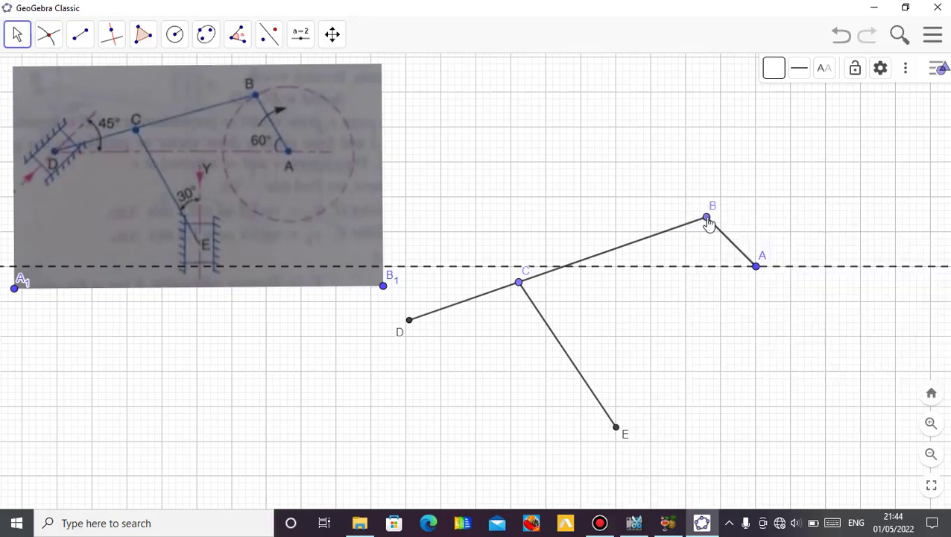
{"action": "left_click_drag", "start_coordinate": [708, 224], "coordinate": [730, 228]}
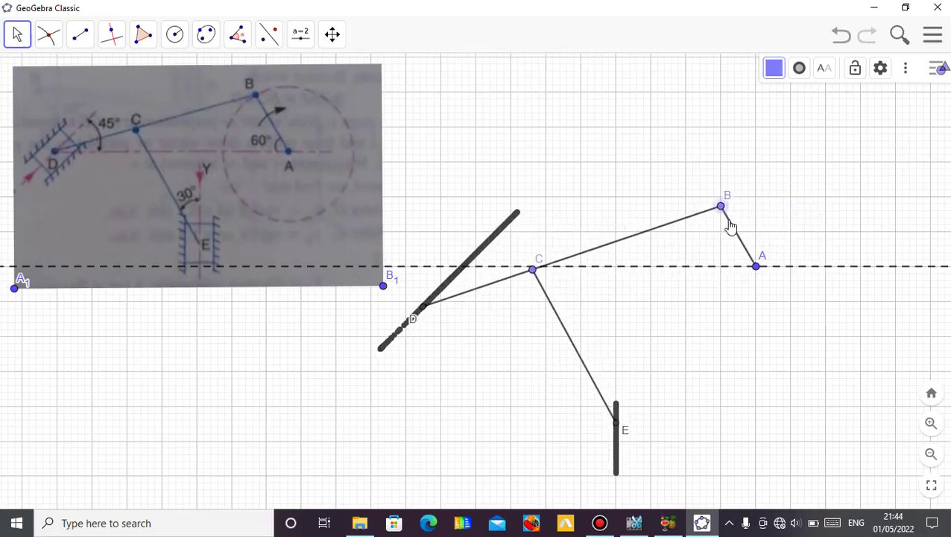
{"action": "left_click", "coordinate": [799, 211]}
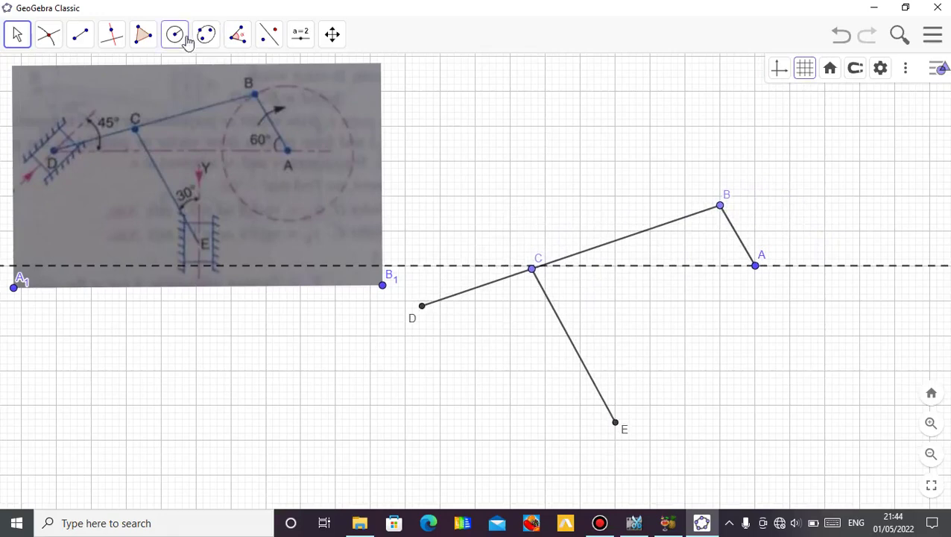
- Draw two circles of radius 1, one centred at D and one centred at E
{"action": "left_click", "coordinate": [186, 42]}
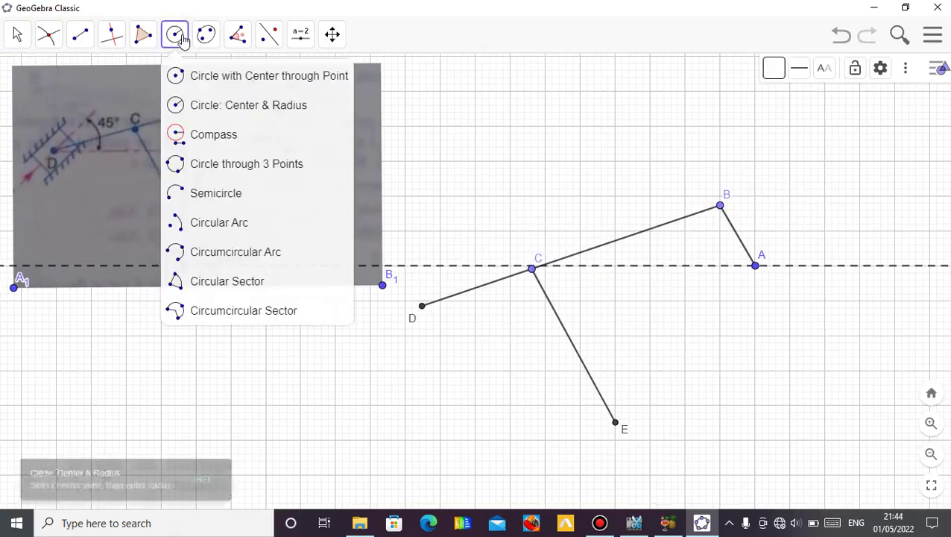
{"action": "left_click", "coordinate": [198, 103]}
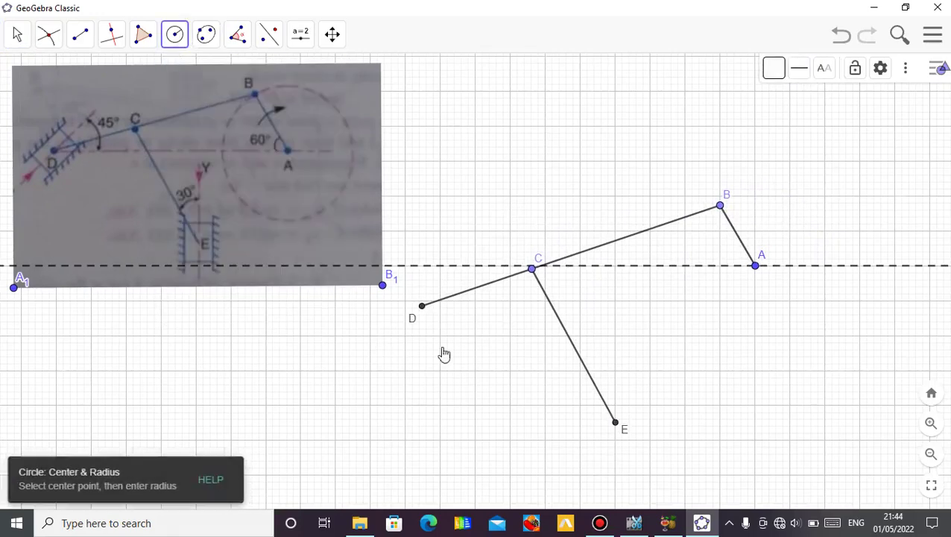
{"action": "left_click", "coordinate": [422, 308]}
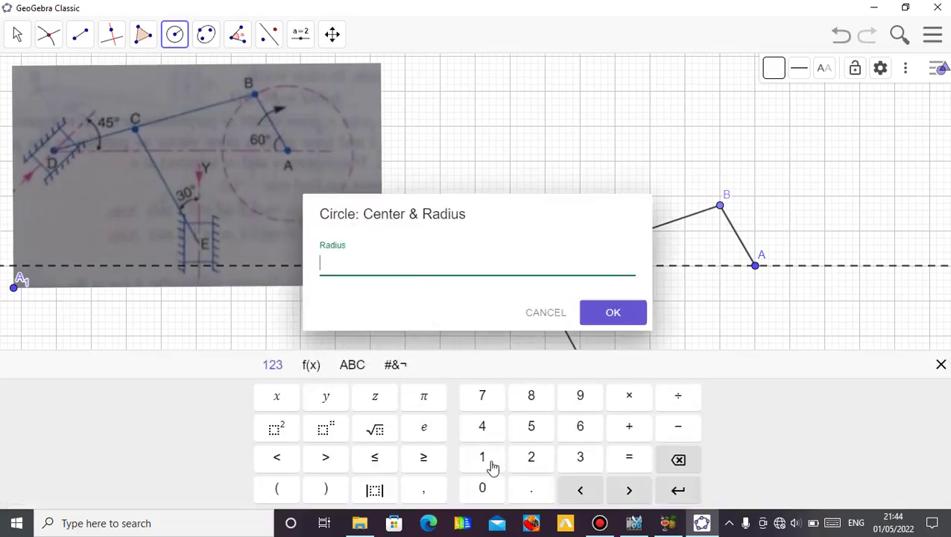
{"action": "left_click", "coordinate": [492, 463]}
{"action": "left_click", "coordinate": [609, 311]}
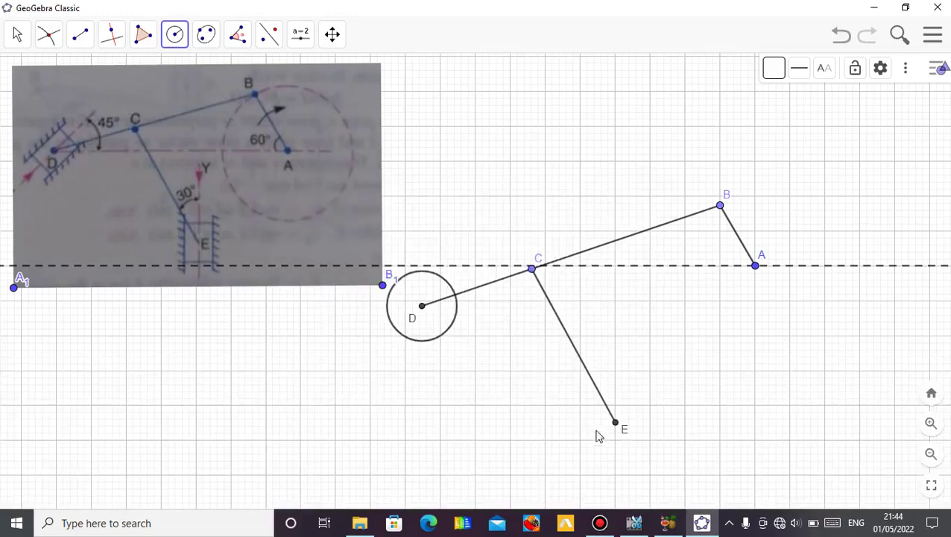
{"action": "left_click", "coordinate": [615, 425]}
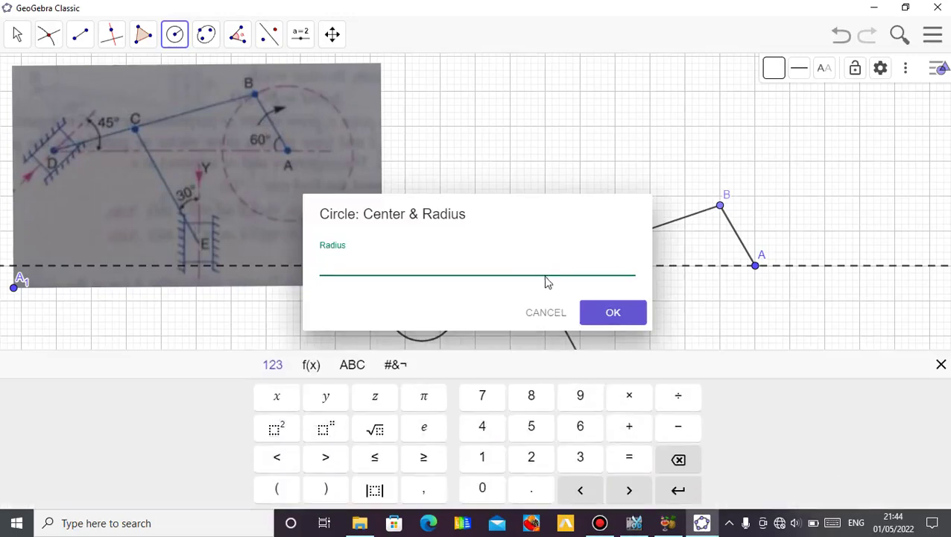
{"action": "left_click", "coordinate": [484, 457]}
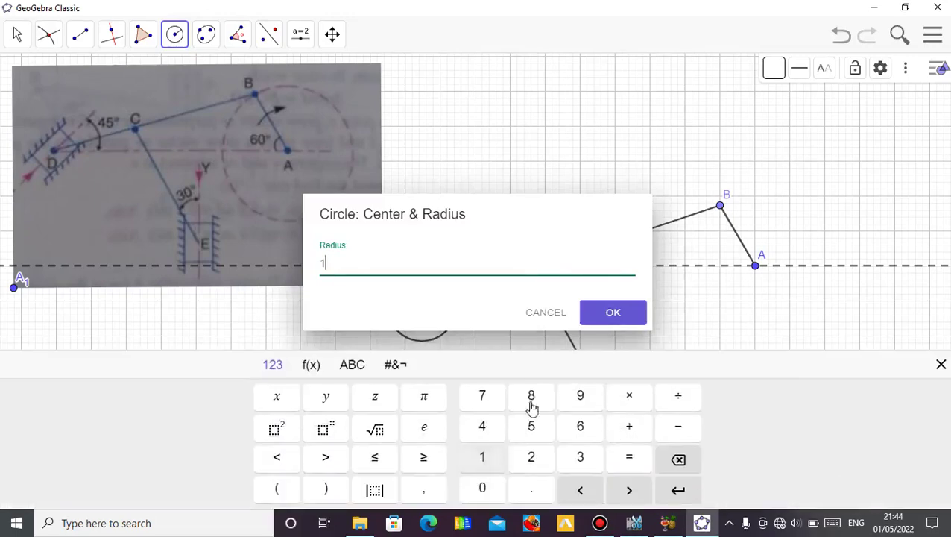
{"action": "left_click", "coordinate": [593, 312]}
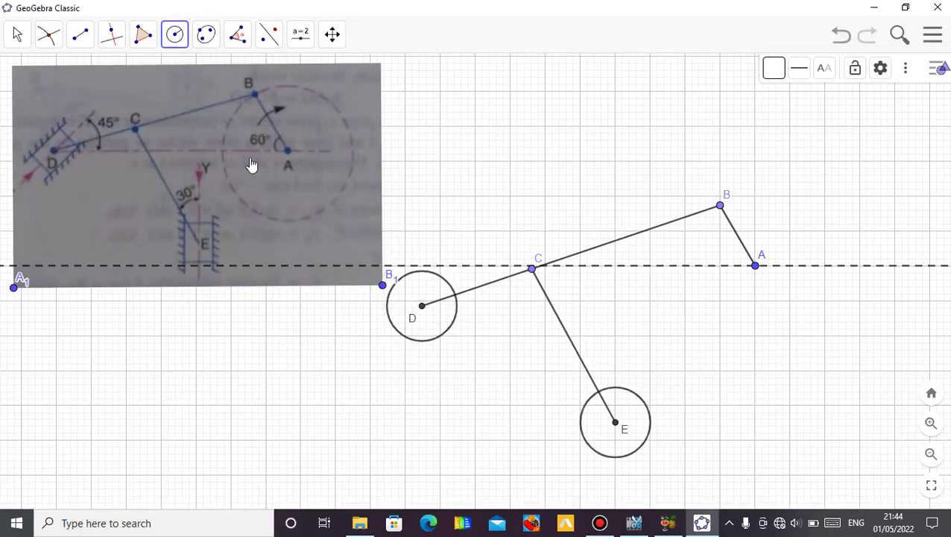
- Draw a four-sided polygon around D with all its vertices on the circle centred at D, tilted like the slider block
{"action": "left_click", "coordinate": [145, 42]}
{"action": "left_click", "coordinate": [145, 75]}
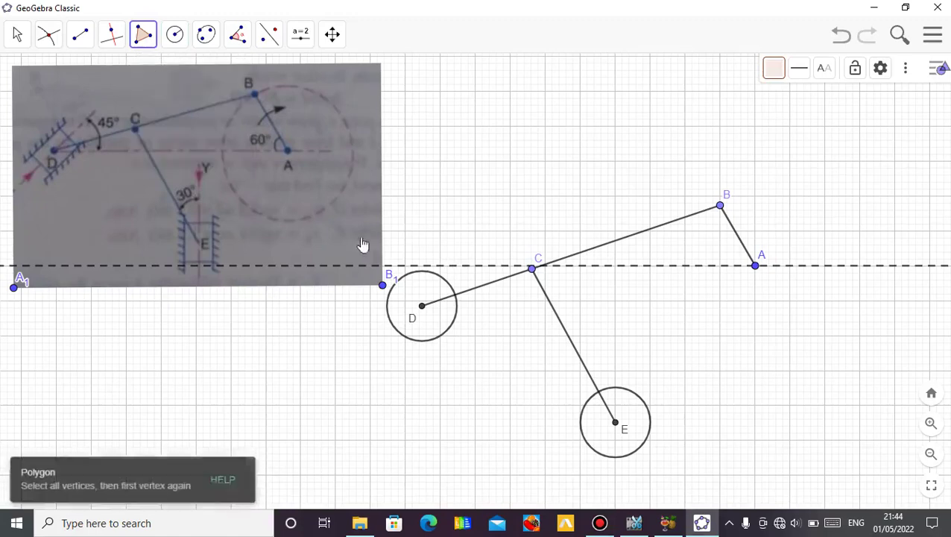
{"action": "left_click", "coordinate": [433, 274]}
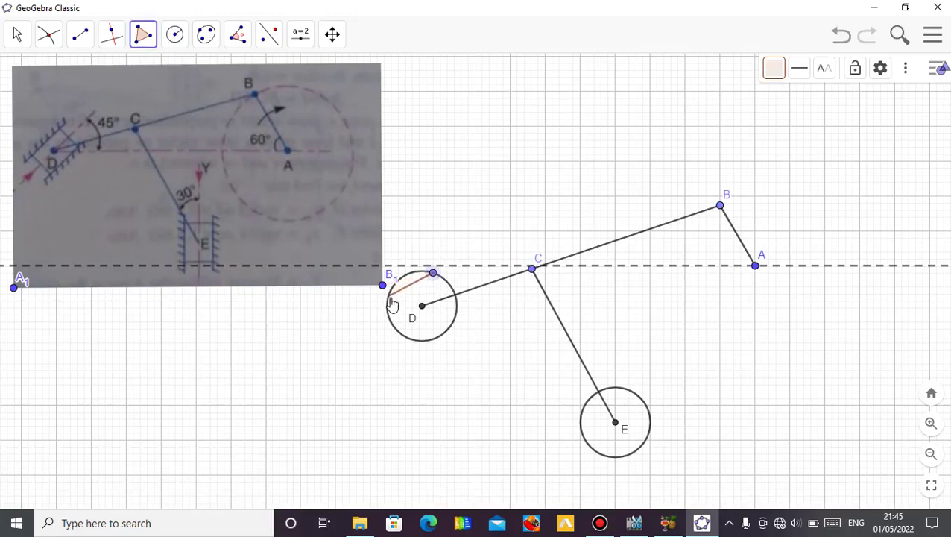
{"action": "left_click", "coordinate": [388, 294]}
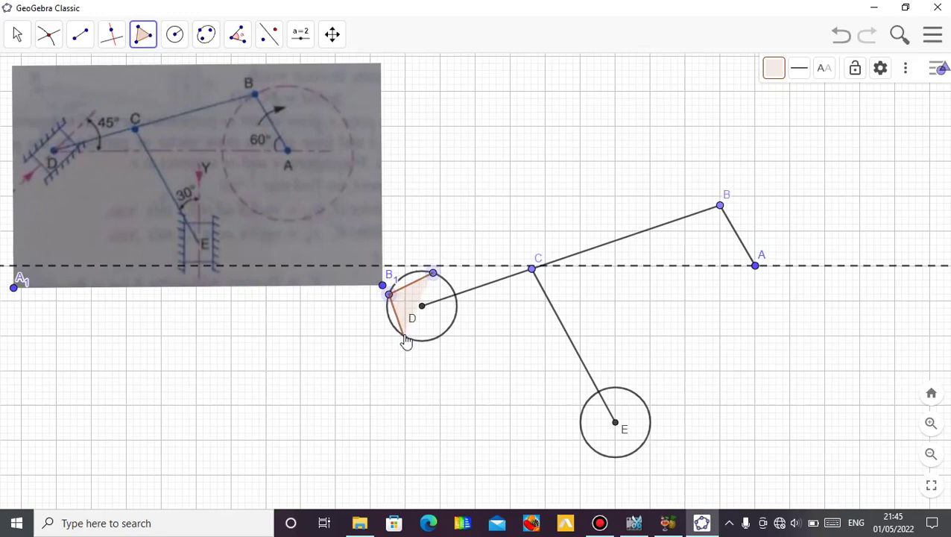
{"action": "left_click", "coordinate": [404, 336]}
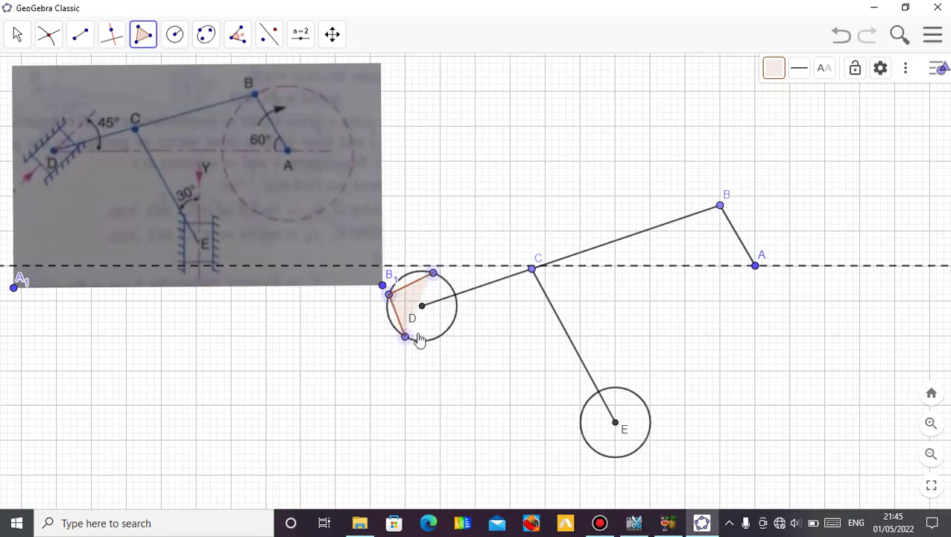
{"action": "left_click", "coordinate": [457, 307]}
{"action": "left_click", "coordinate": [433, 273]}
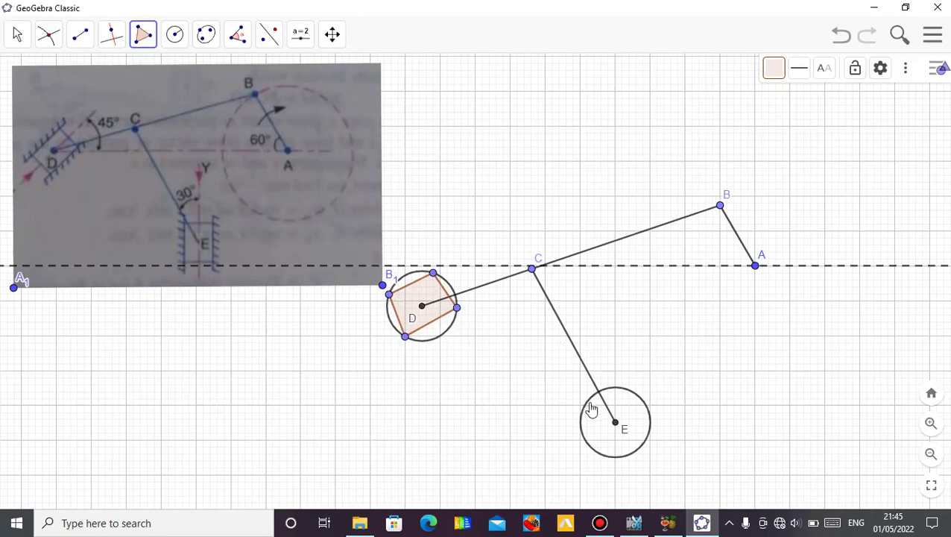
- Draw an upright four-sided polygon around E with all its vertices on the circle centred at E
{"action": "left_click", "coordinate": [633, 392]}
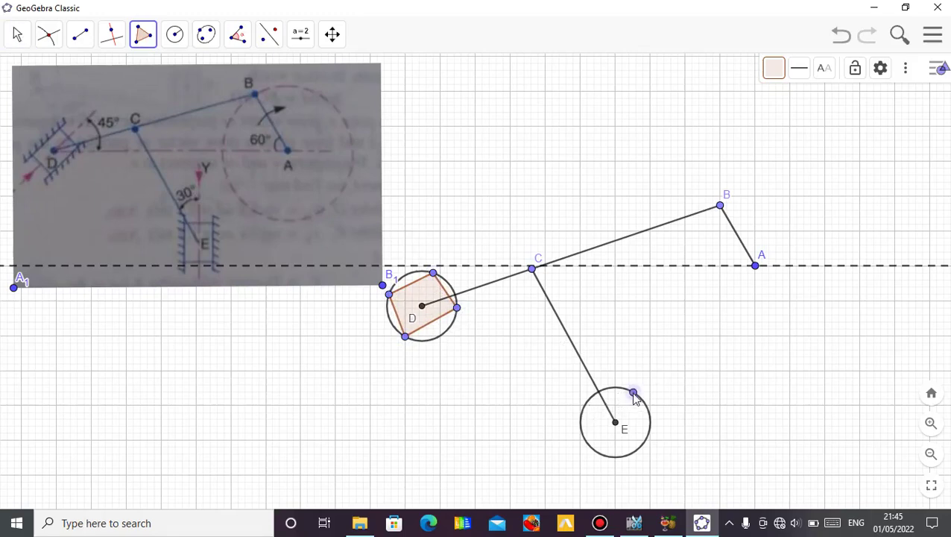
{"action": "left_click", "coordinate": [635, 451]}
{"action": "left_click", "coordinate": [593, 450]}
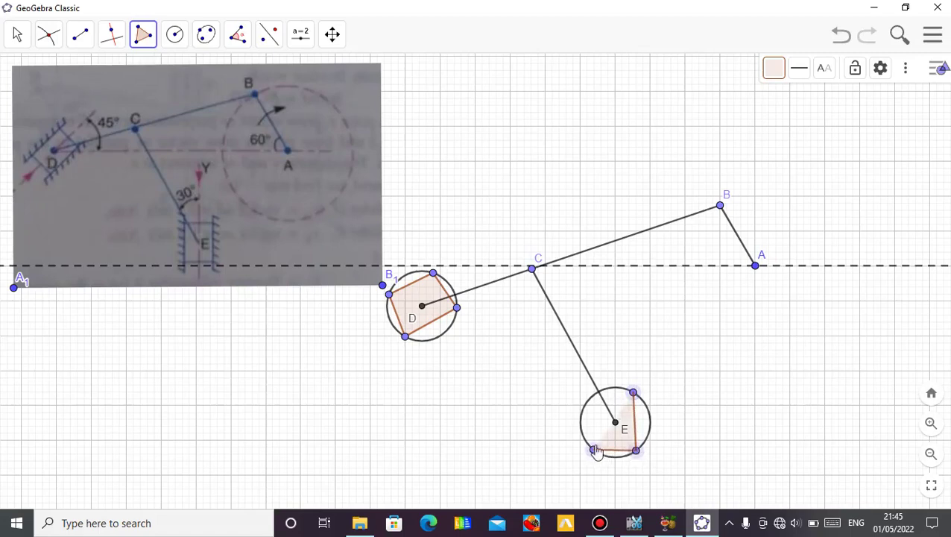
{"action": "left_click", "coordinate": [592, 396]}
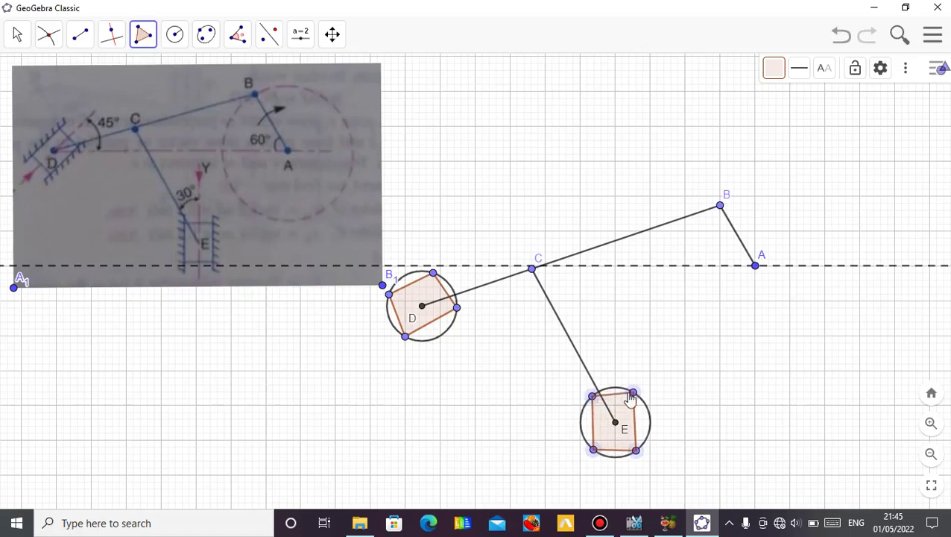
{"action": "left_click", "coordinate": [632, 392]}
- Move the vertices of the polygon around D along its circle to make the slider block more rectangular
{"action": "left_click", "coordinate": [15, 38]}
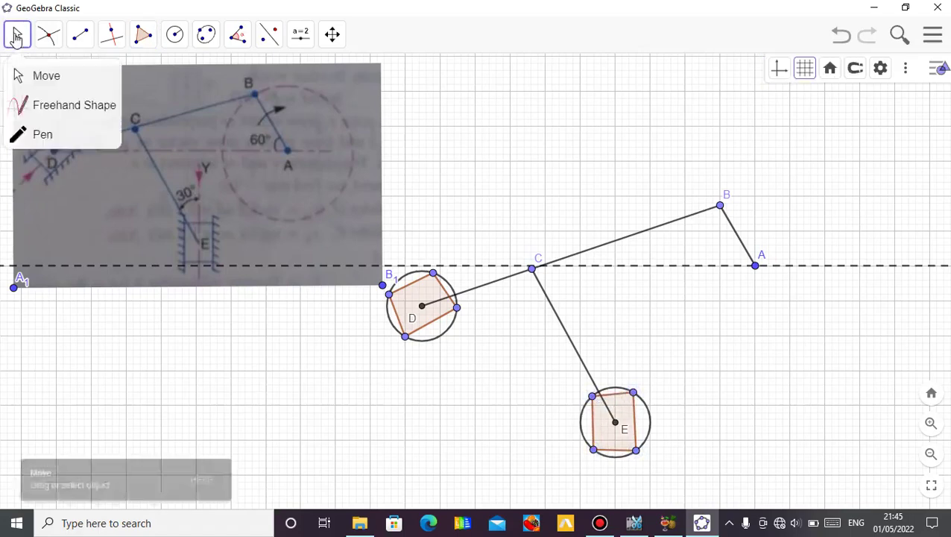
{"action": "left_click", "coordinate": [433, 273]}
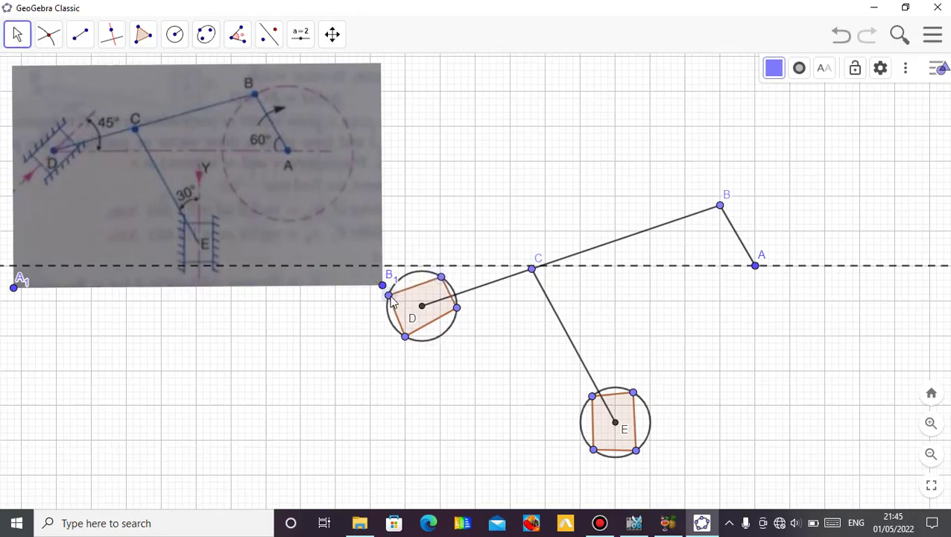
{"action": "left_click_drag", "start_coordinate": [391, 298], "coordinate": [392, 303]}
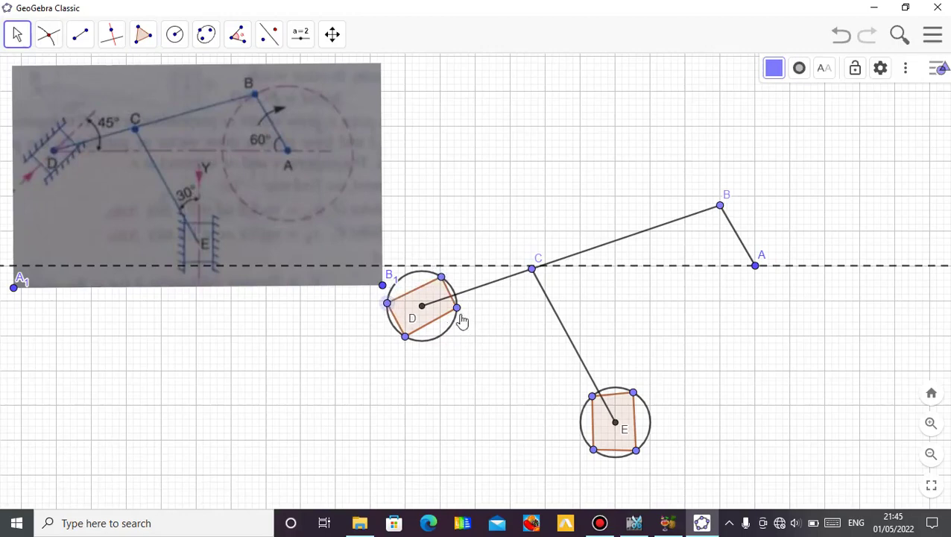
{"action": "left_click_drag", "start_coordinate": [458, 311], "coordinate": [458, 312]}
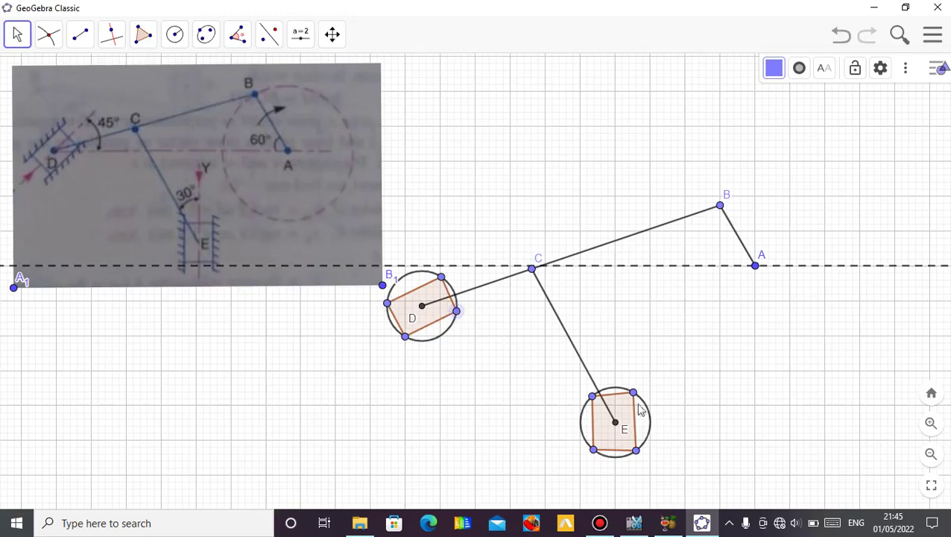
- Move the vertices of the polygon around E along its circle to form an upright rectangular slider block
{"action": "left_click_drag", "start_coordinate": [634, 395], "coordinate": [596, 401]}
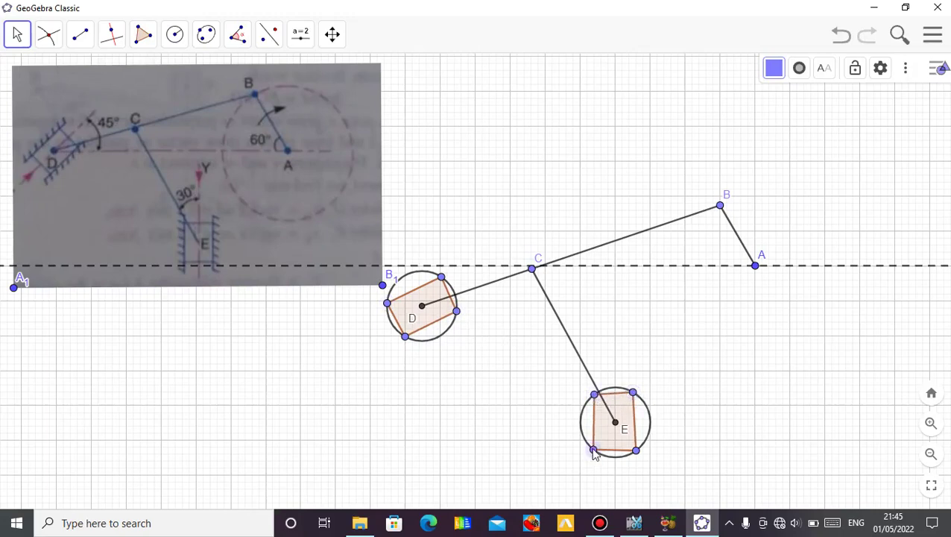
{"action": "left_click_drag", "start_coordinate": [593, 451], "coordinate": [594, 452]}
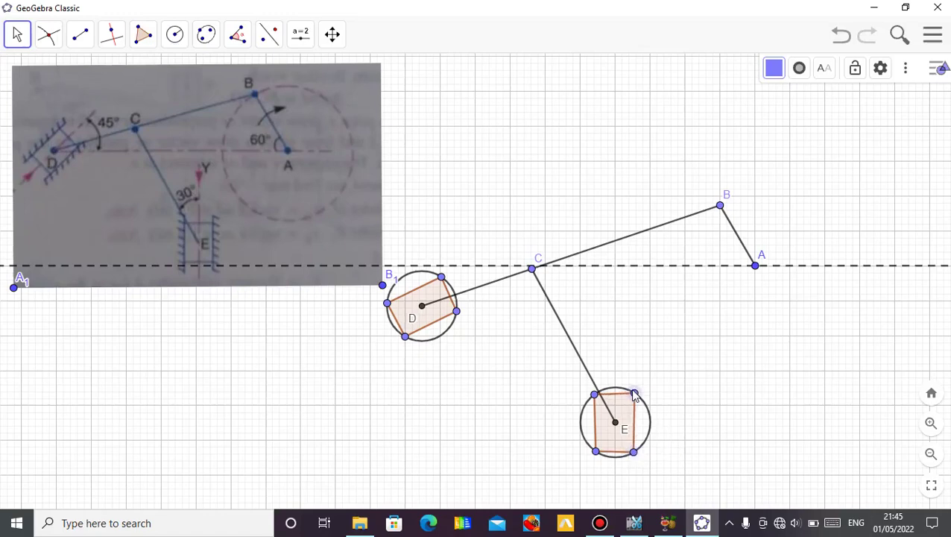
{"action": "left_click", "coordinate": [663, 398]}
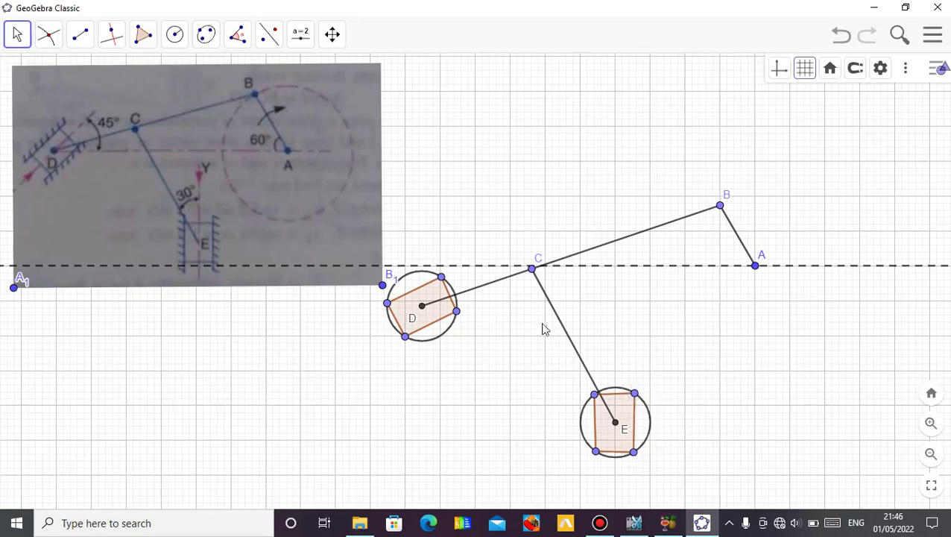
- Hide the radius 1 circles centred at D and E
{"action": "left_click", "coordinate": [410, 277]}
{"action": "right_click", "coordinate": [438, 283]}
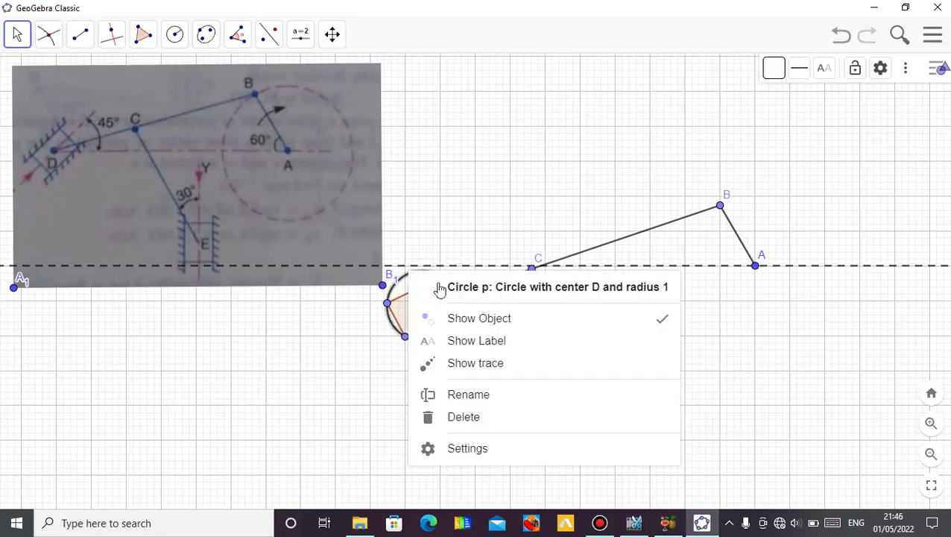
{"action": "left_click", "coordinate": [456, 318]}
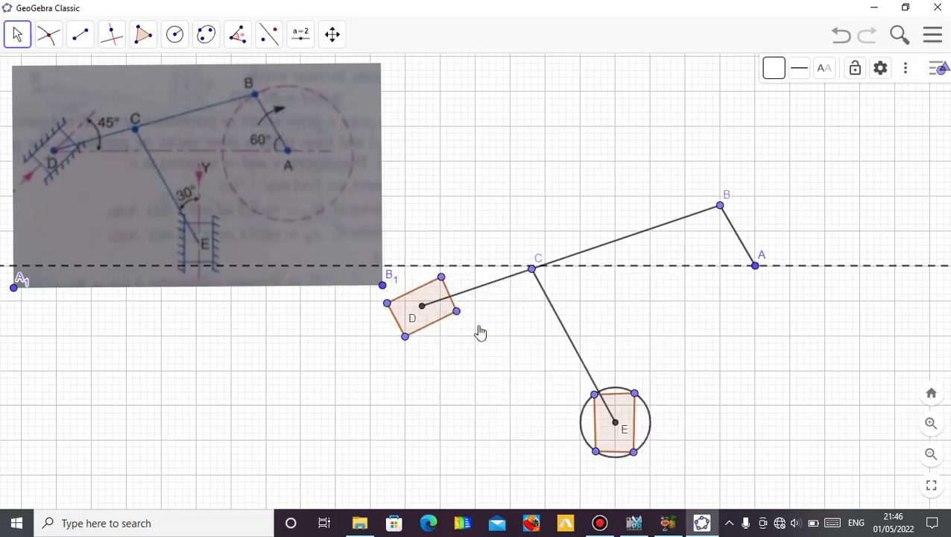
{"action": "right_click", "coordinate": [584, 441]}
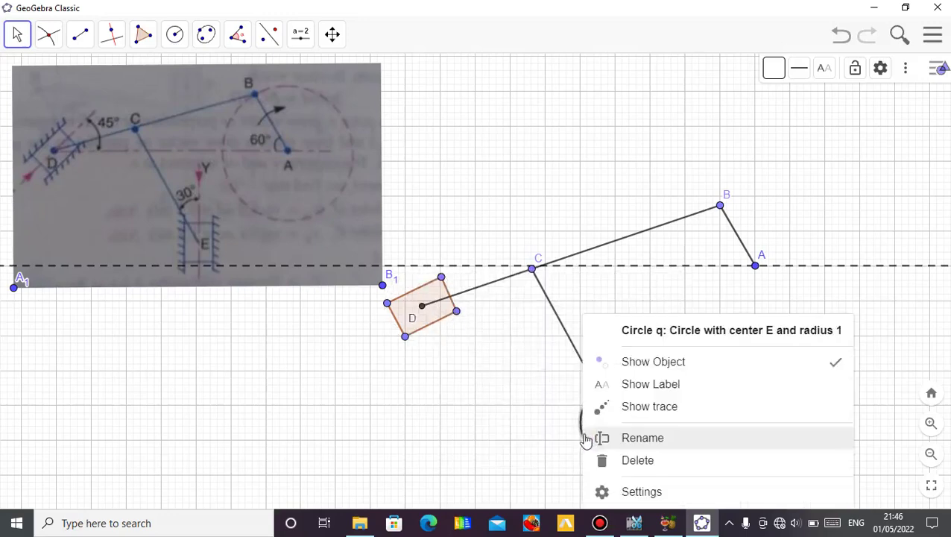
{"action": "left_click", "coordinate": [640, 365]}
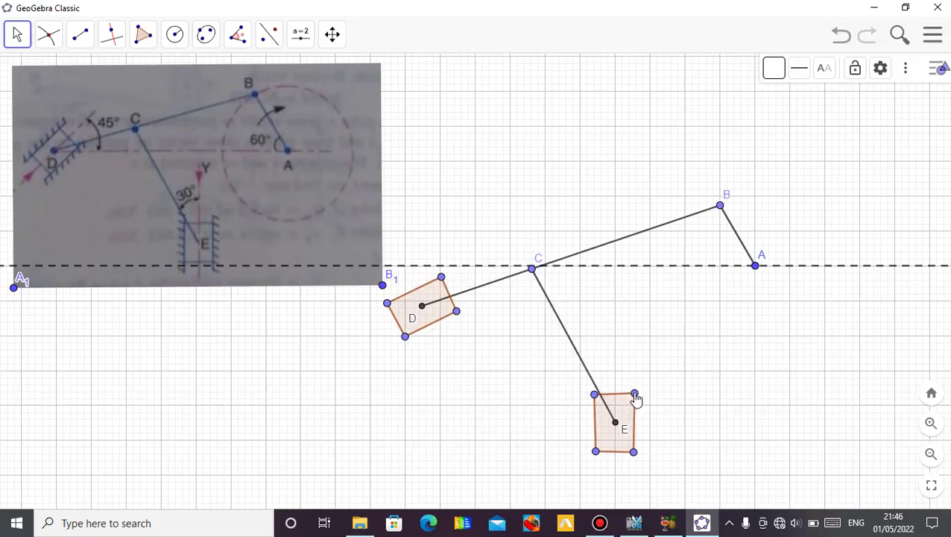
- Hide the four corner points of the rectangular slider block around E
{"action": "left_click", "coordinate": [634, 394]}
{"action": "right_click", "coordinate": [634, 394]}
{"action": "left_click", "coordinate": [693, 338]}
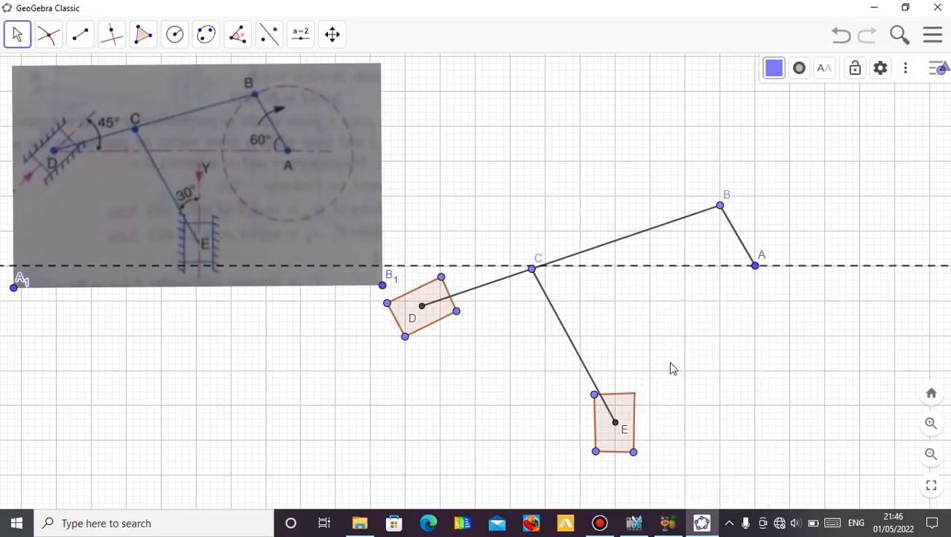
{"action": "right_click", "coordinate": [595, 397]}
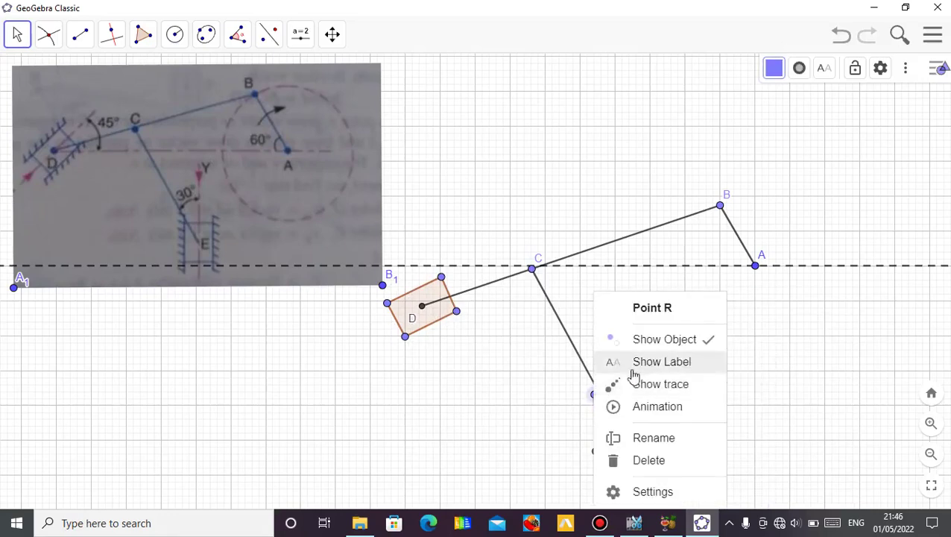
{"action": "left_click", "coordinate": [633, 355]}
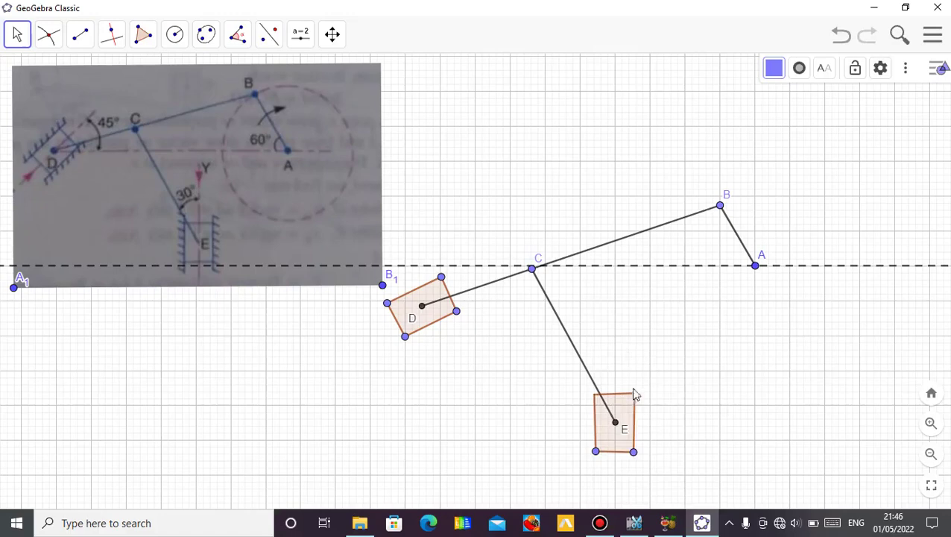
{"action": "right_click", "coordinate": [633, 452]}
{"action": "left_click", "coordinate": [690, 340]}
{"action": "right_click", "coordinate": [596, 452]}
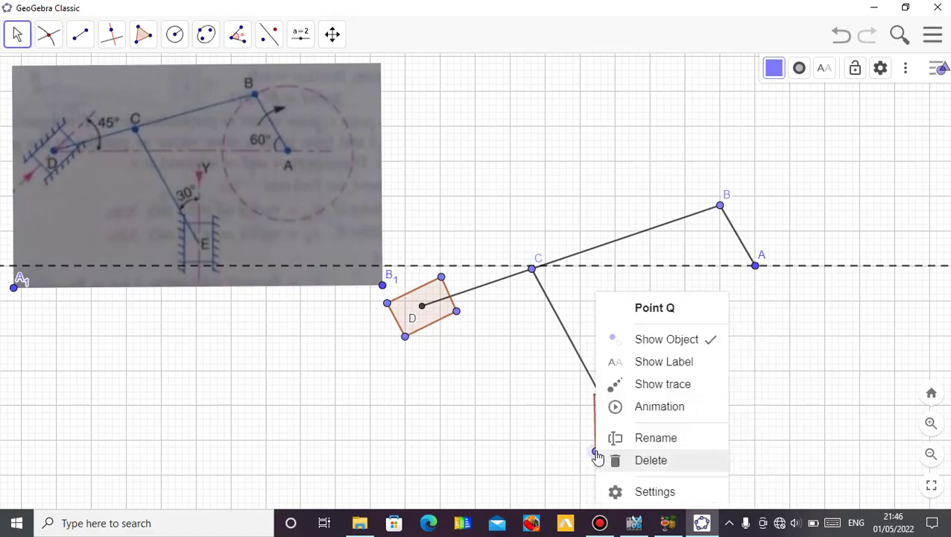
{"action": "left_click", "coordinate": [643, 342]}
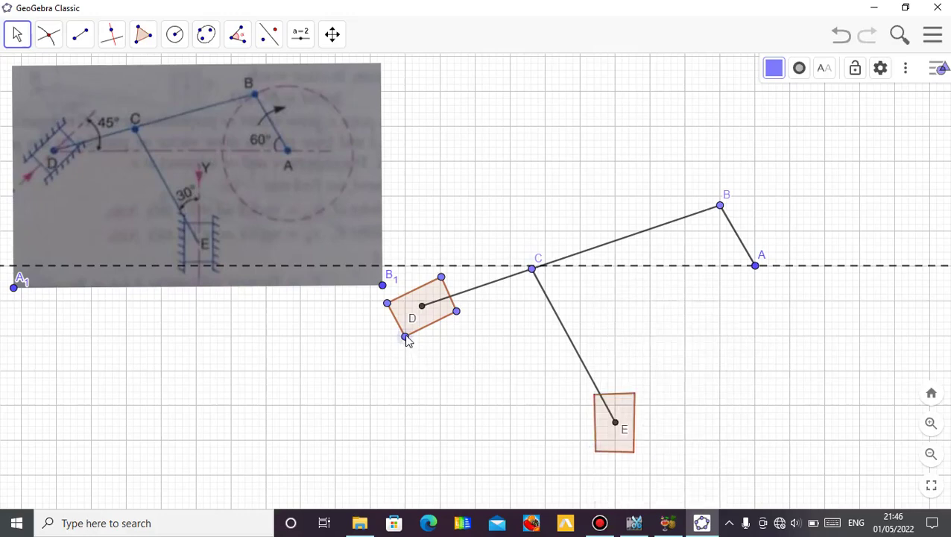
- Hide the four corner points of the slanted slider block around D
{"action": "right_click", "coordinate": [405, 337]}
{"action": "left_click", "coordinate": [445, 345]}
{"action": "right_click", "coordinate": [387, 305]}
{"action": "left_click", "coordinate": [439, 342]}
{"action": "right_click", "coordinate": [457, 313]}
{"action": "left_click", "coordinate": [499, 343]}
{"action": "right_click", "coordinate": [442, 283]}
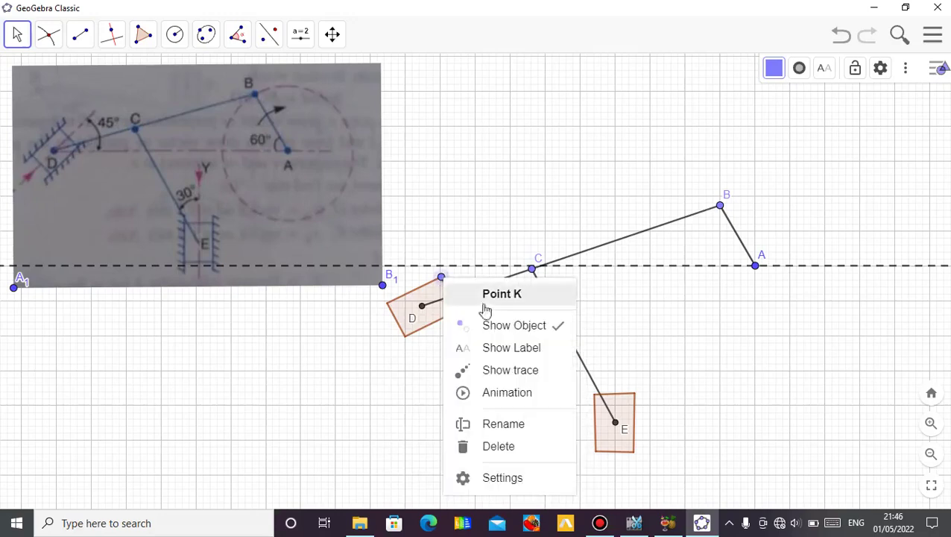
{"action": "left_click", "coordinate": [493, 326]}
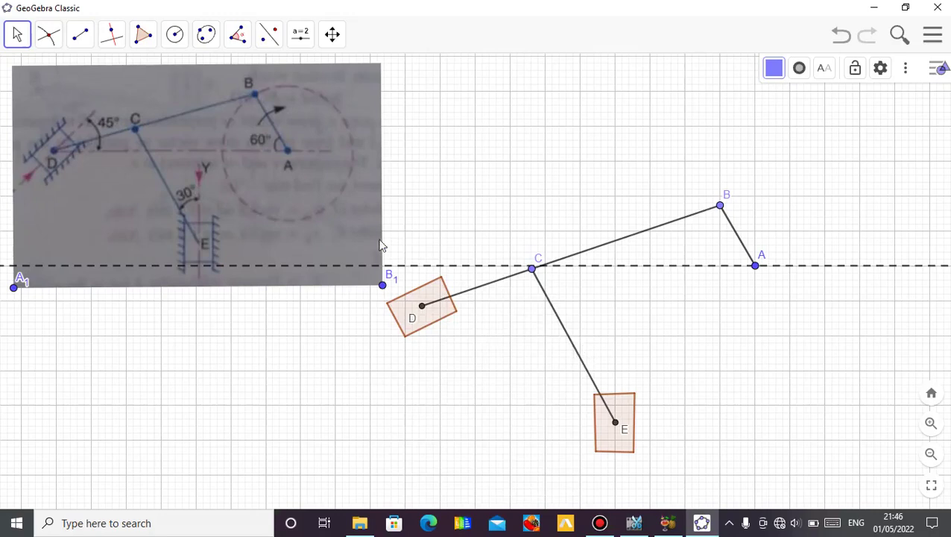
- Shift the reference image away from the mechanism, turn on the trace of point B and animate it
{"action": "left_click_drag", "start_coordinate": [355, 223], "coordinate": [311, 238]}
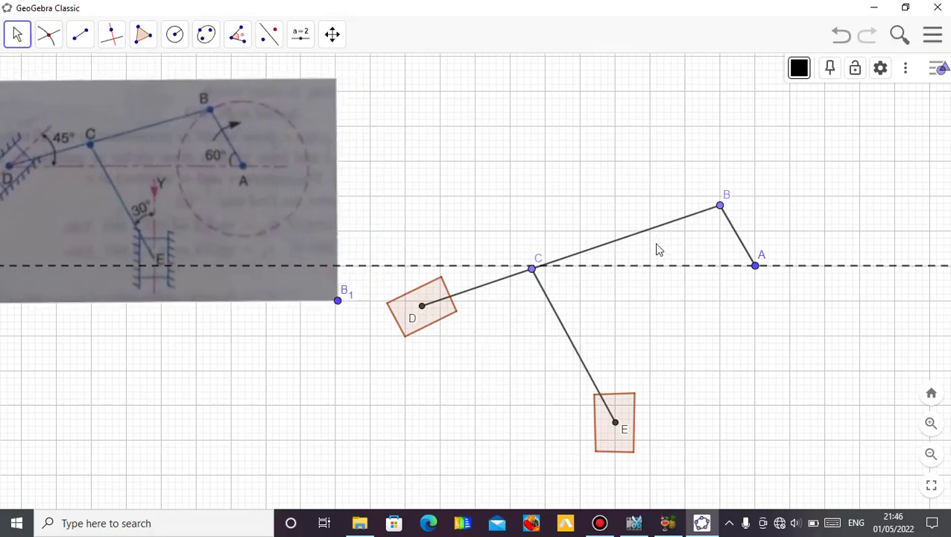
{"action": "right_click", "coordinate": [720, 206]}
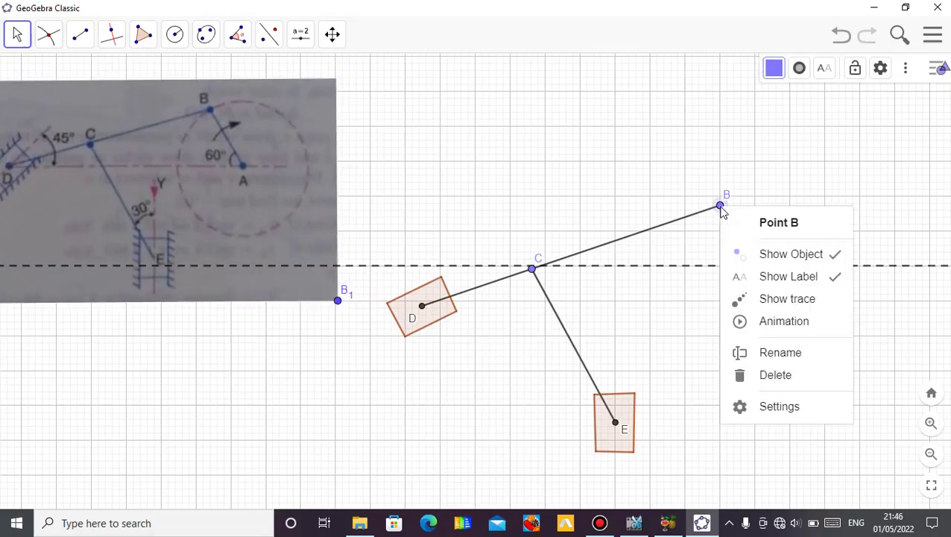
{"action": "left_click", "coordinate": [775, 301]}
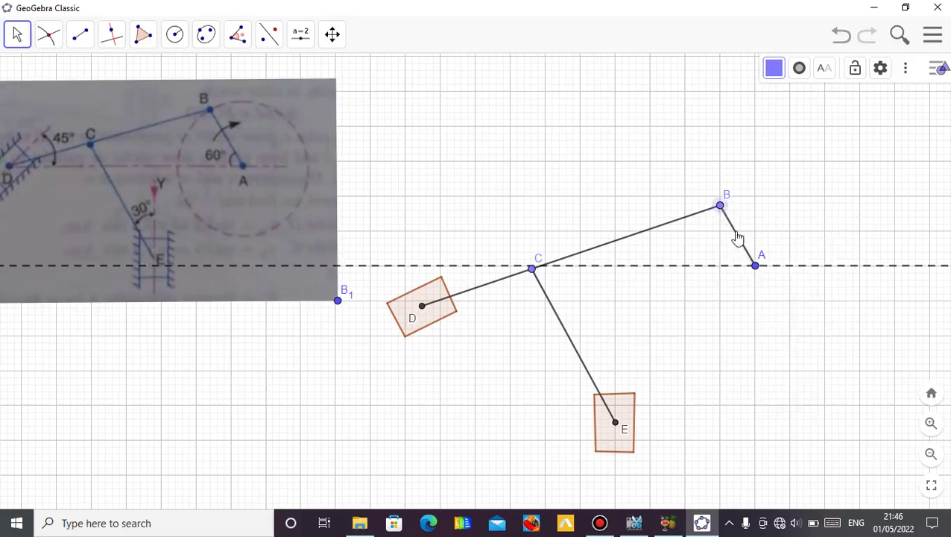
{"action": "right_click", "coordinate": [721, 210]}
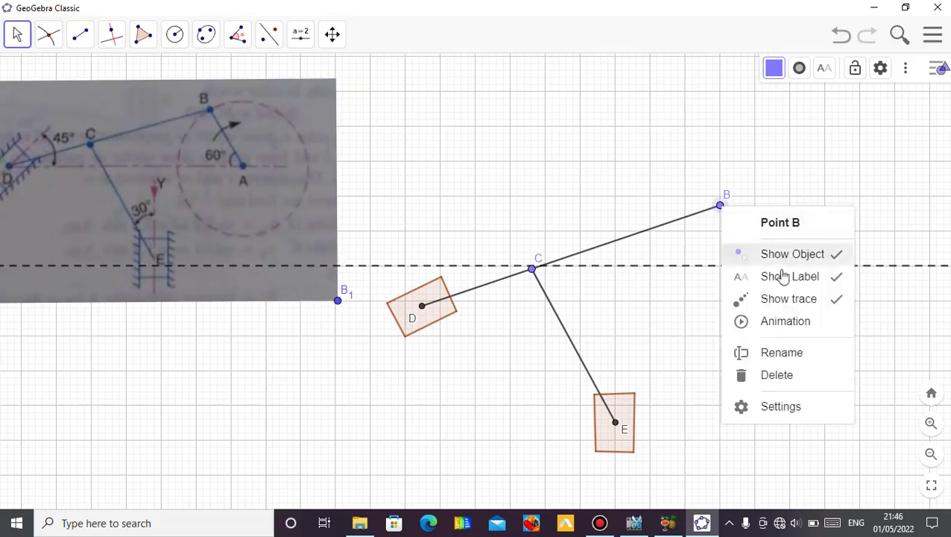
{"action": "left_click", "coordinate": [776, 325]}
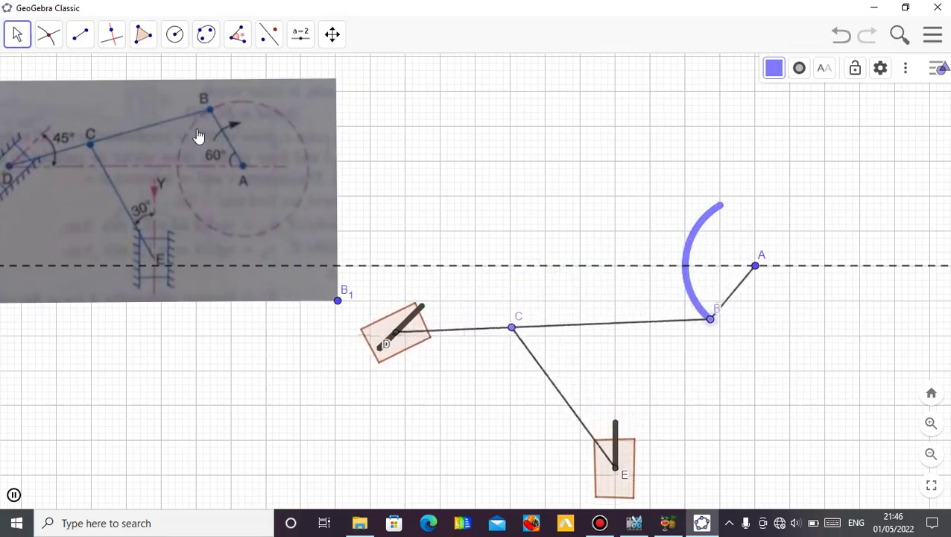
- Move the reference image back fully into view and pause the animation of the mechanism
{"action": "left_click_drag", "start_coordinate": [233, 144], "coordinate": [274, 144]}
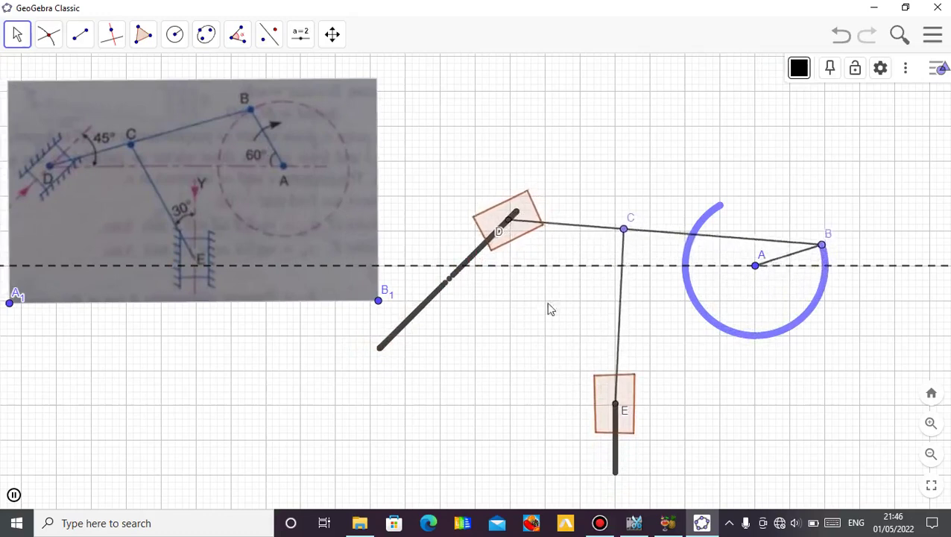
{"action": "left_click_drag", "start_coordinate": [648, 187], "coordinate": [648, 183]}
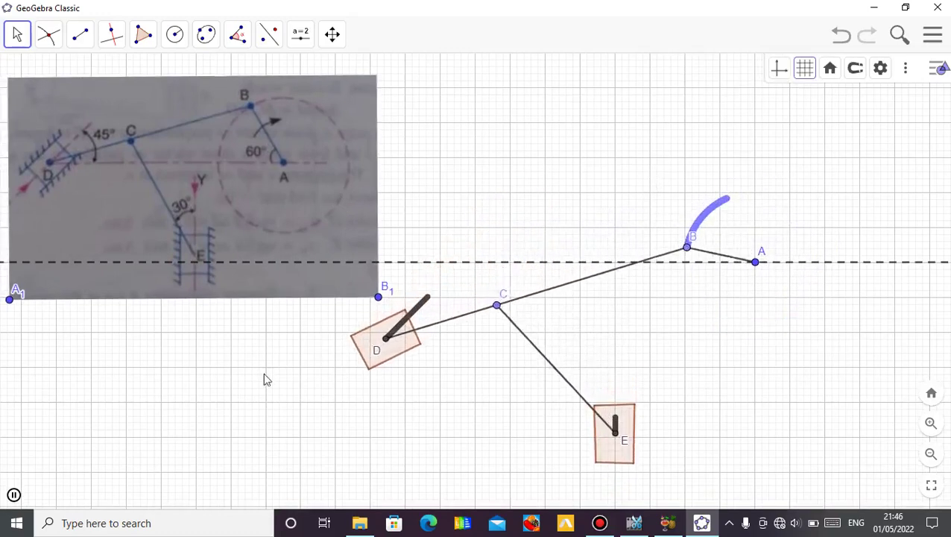
{"action": "left_click", "coordinate": [14, 495]}
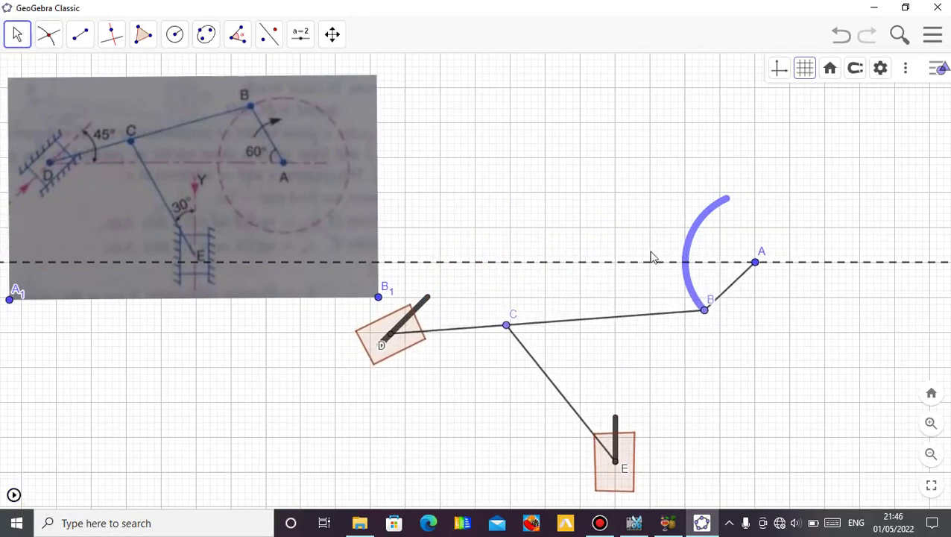
- Set the animation repeat of point B to Decreasing and close its settings
{"action": "left_click", "coordinate": [708, 313]}
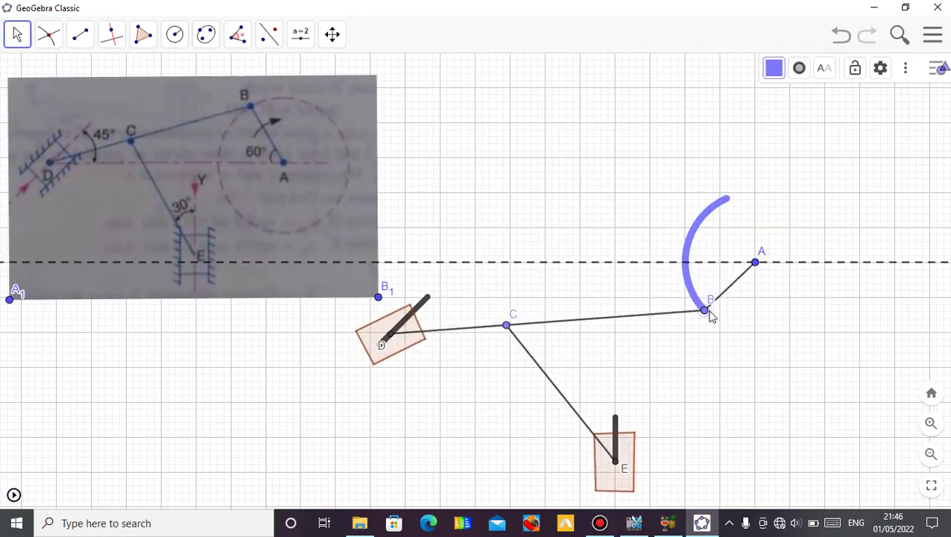
{"action": "right_click", "coordinate": [708, 313]}
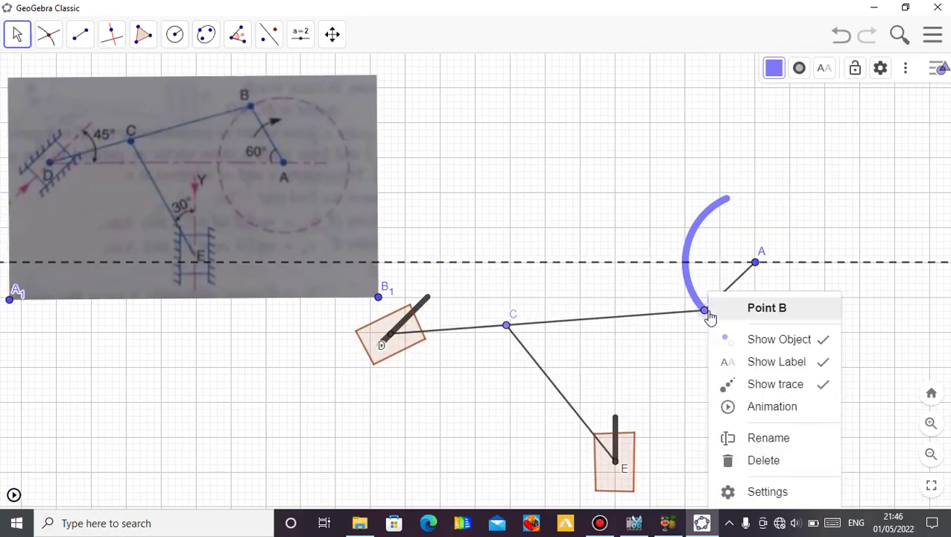
{"action": "left_click", "coordinate": [768, 492]}
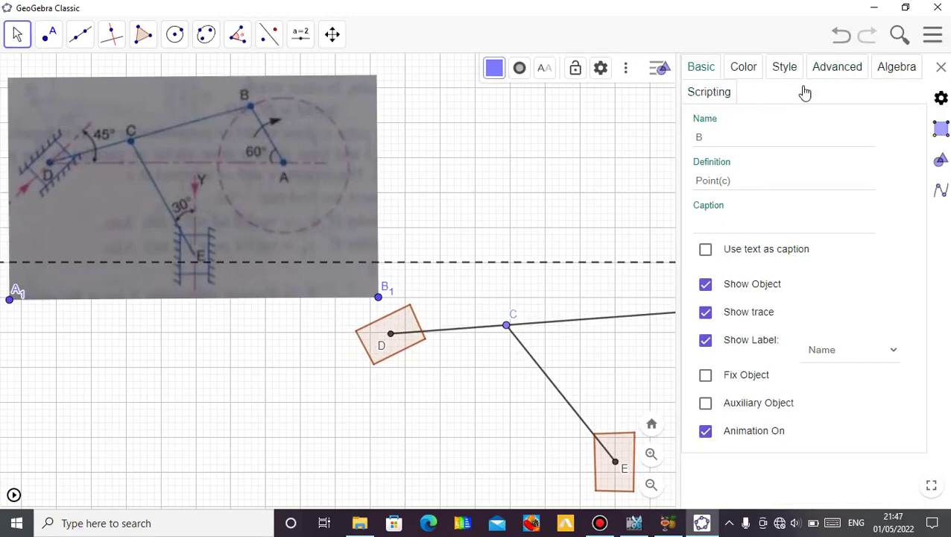
{"action": "left_click", "coordinate": [840, 71]}
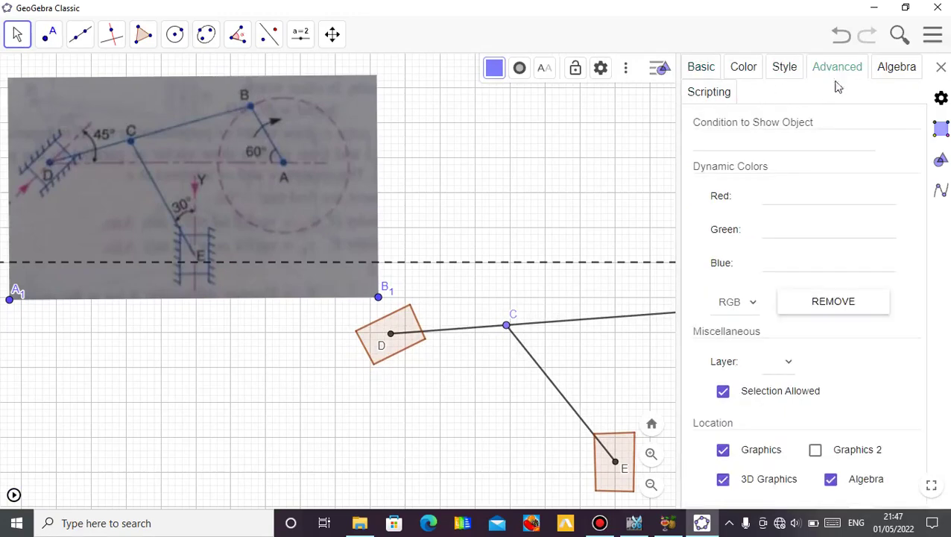
{"action": "left_click", "coordinate": [889, 69]}
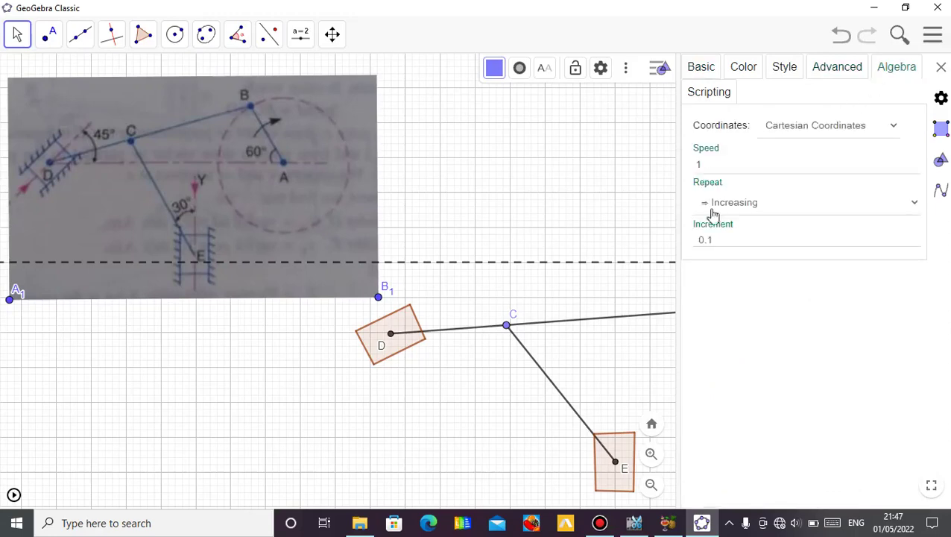
{"action": "left_click", "coordinate": [914, 203]}
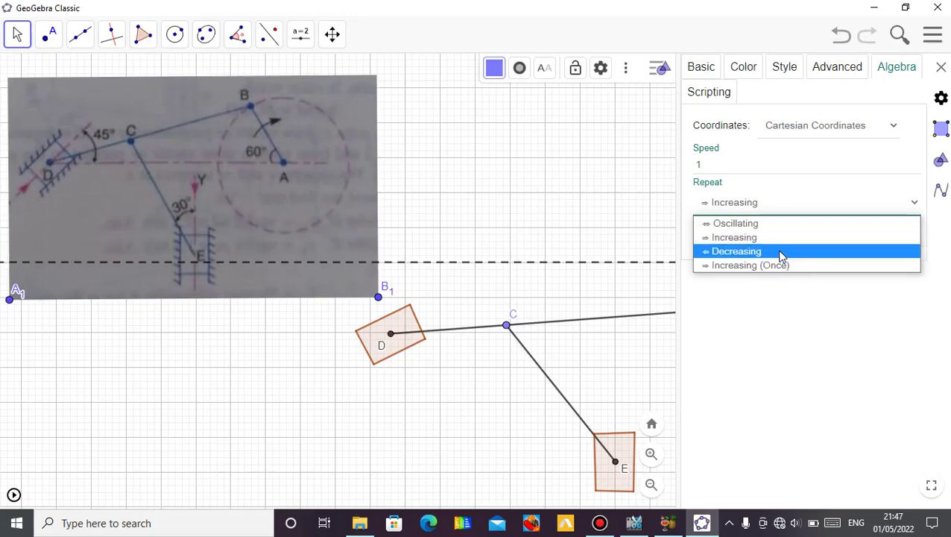
{"action": "left_click", "coordinate": [779, 254]}
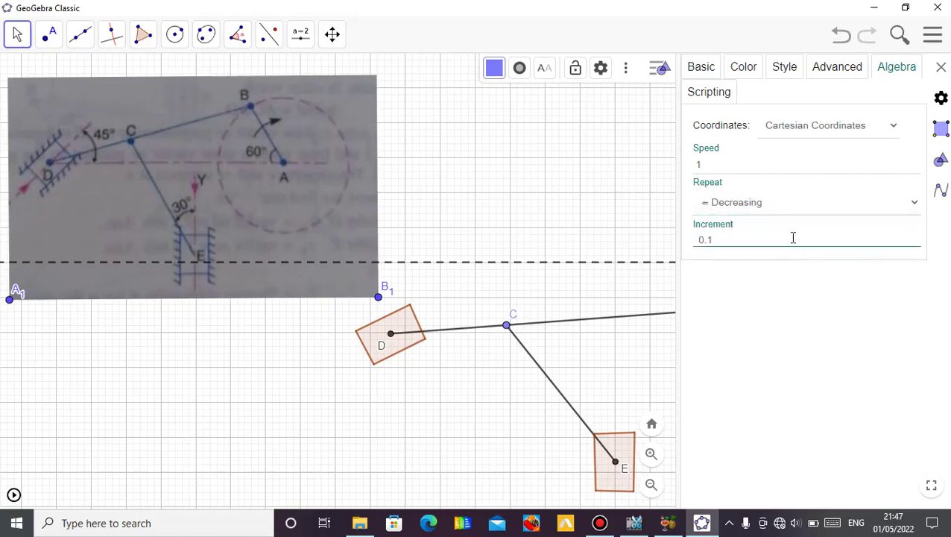
{"action": "left_click", "coordinate": [607, 210]}
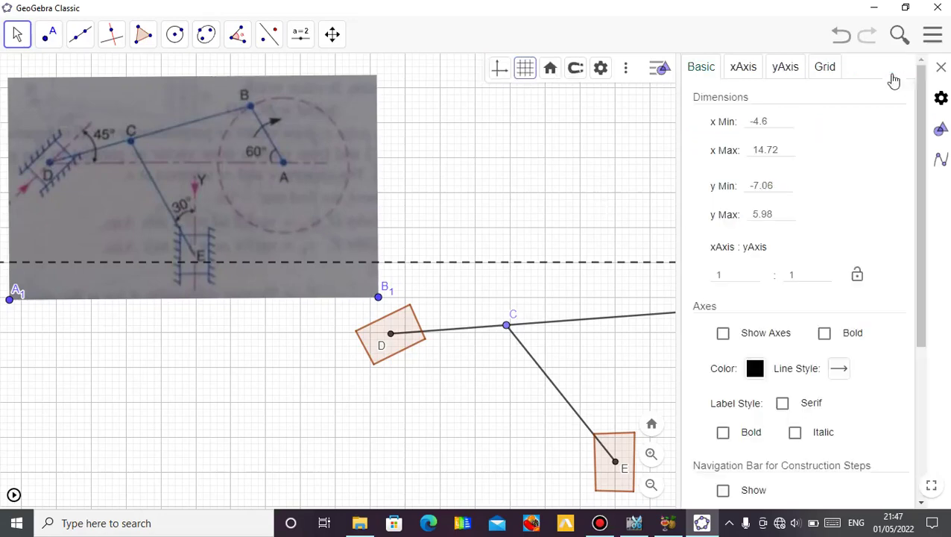
{"action": "left_click", "coordinate": [941, 67]}
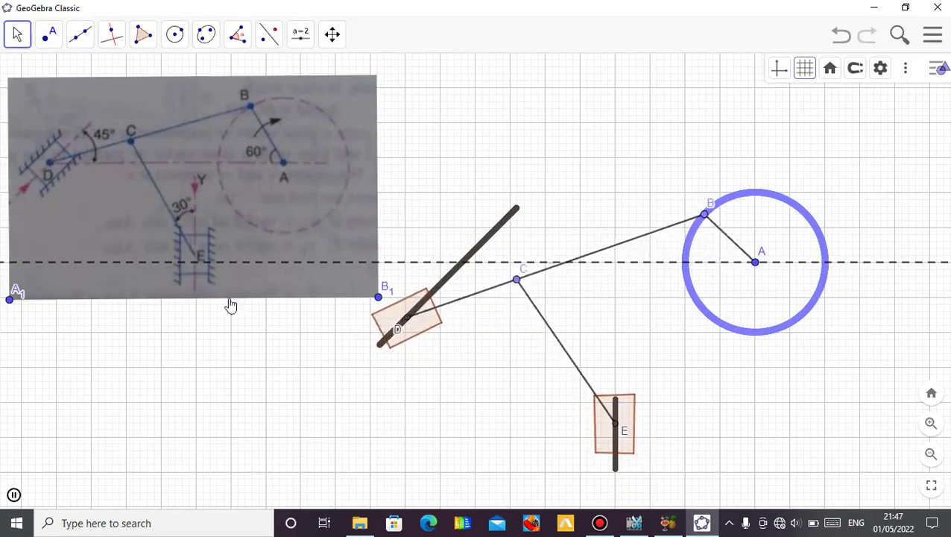
- Pause the animation, clear the drawn traces and move B along its circle to just above and left of A
{"action": "left_click", "coordinate": [14, 494]}
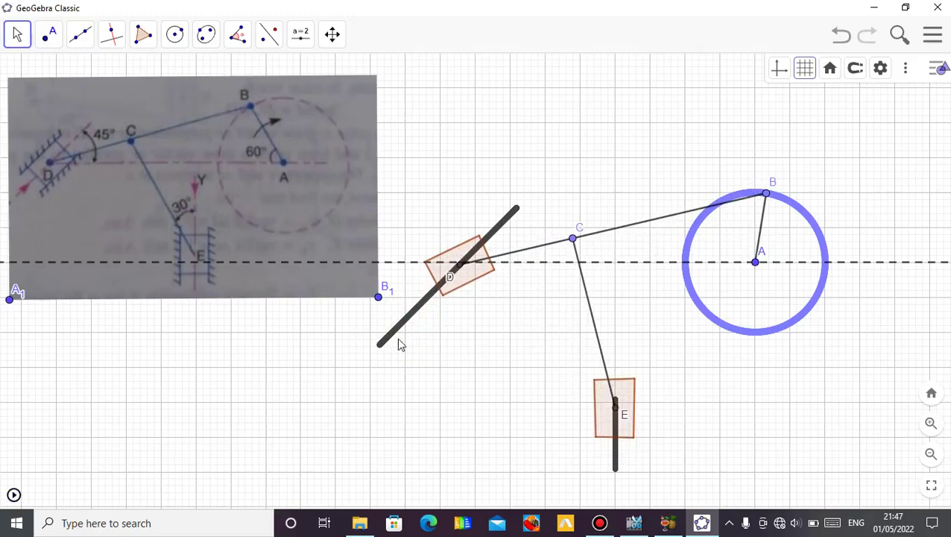
{"action": "left_click", "coordinate": [460, 294]}
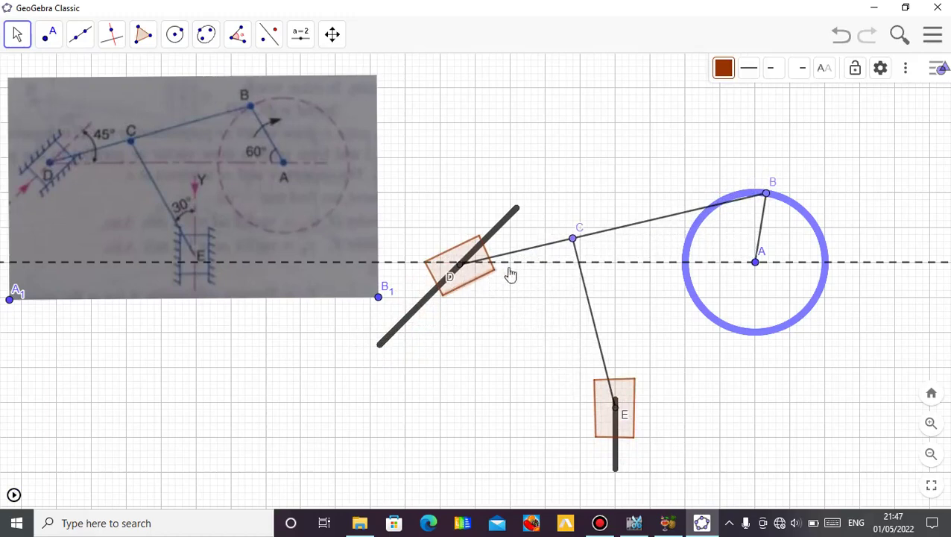
{"action": "left_click", "coordinate": [742, 244]}
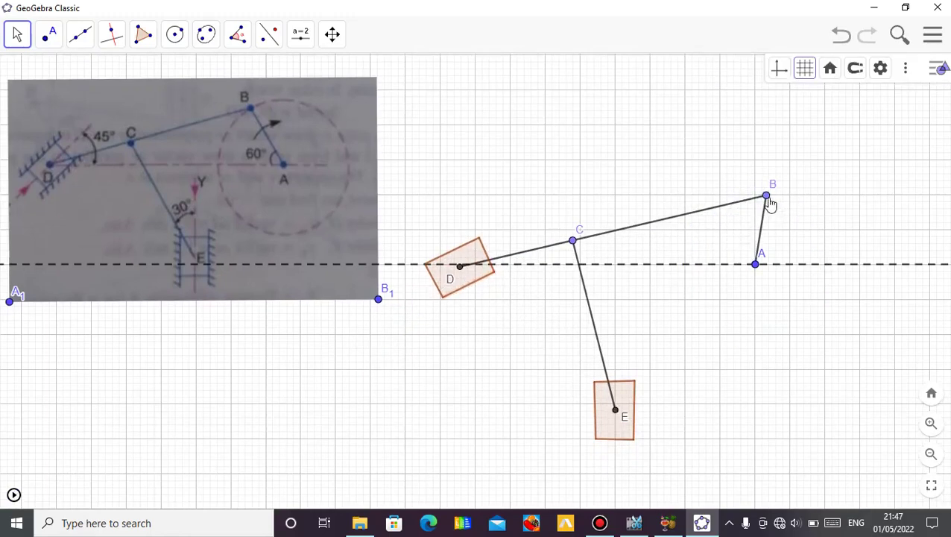
{"action": "left_click_drag", "start_coordinate": [768, 199], "coordinate": [738, 211]}
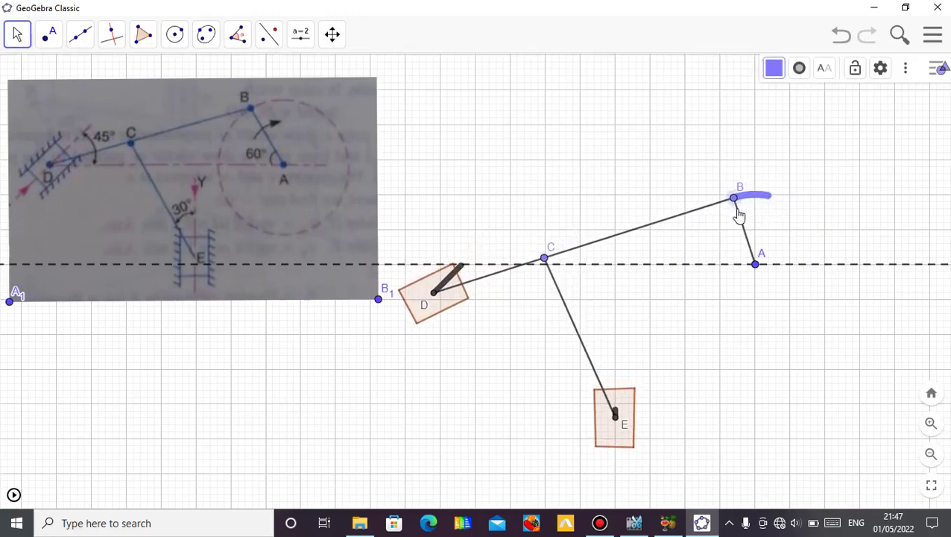
- Delete the quadrilateral slider block K, L, M, N around D
{"action": "left_click", "coordinate": [440, 308]}
{"action": "key", "text": "Escape"}
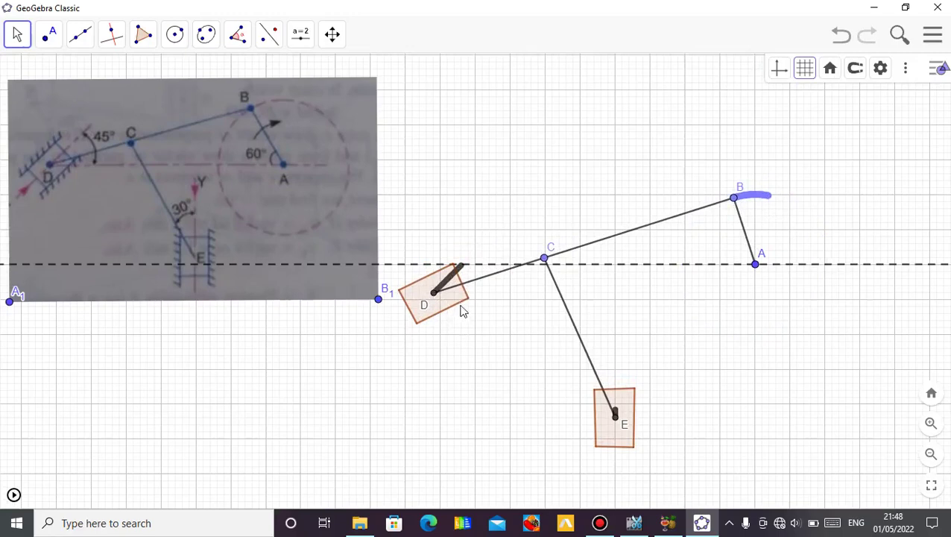
{"action": "left_click", "coordinate": [450, 304]}
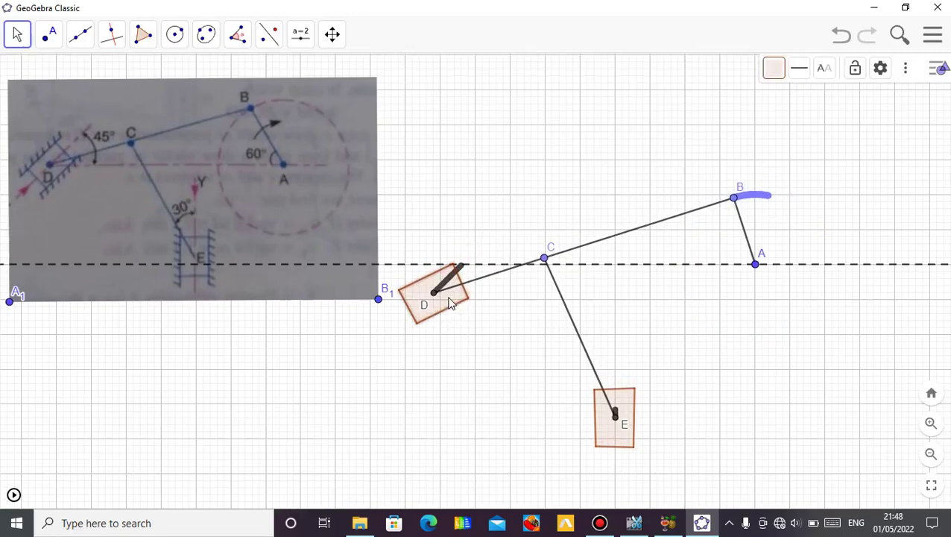
{"action": "right_click", "coordinate": [451, 304]}
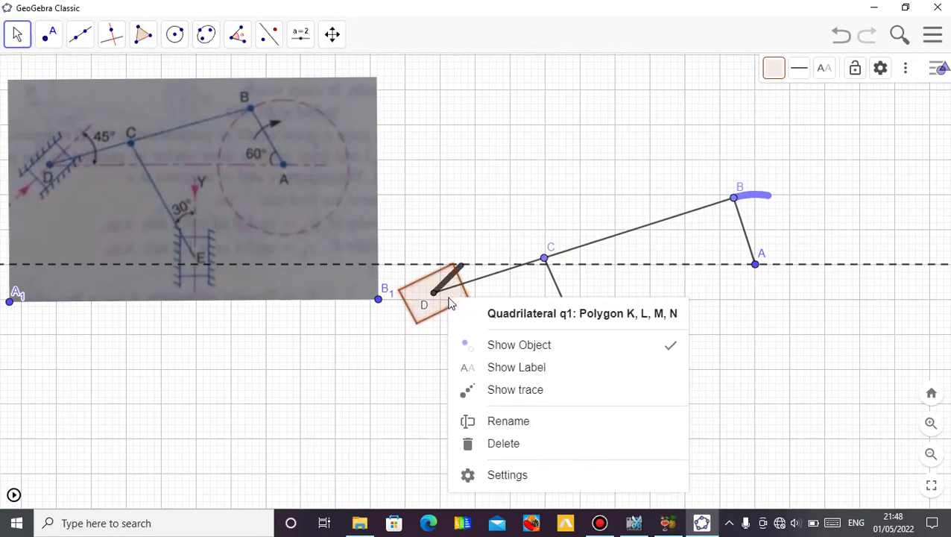
{"action": "left_click", "coordinate": [519, 452]}
- Draw a circle of radius 1 centred at D
{"action": "left_click", "coordinate": [175, 41]}
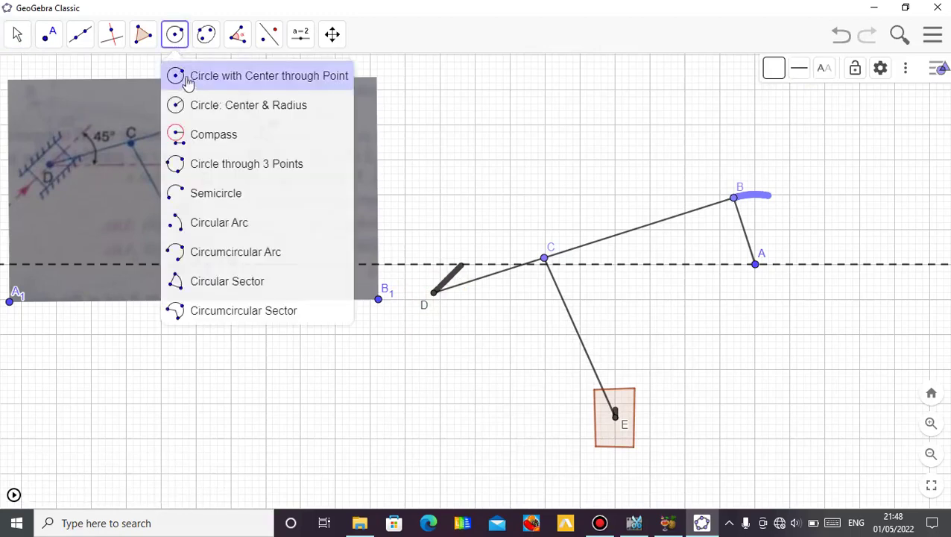
{"action": "left_click", "coordinate": [187, 102]}
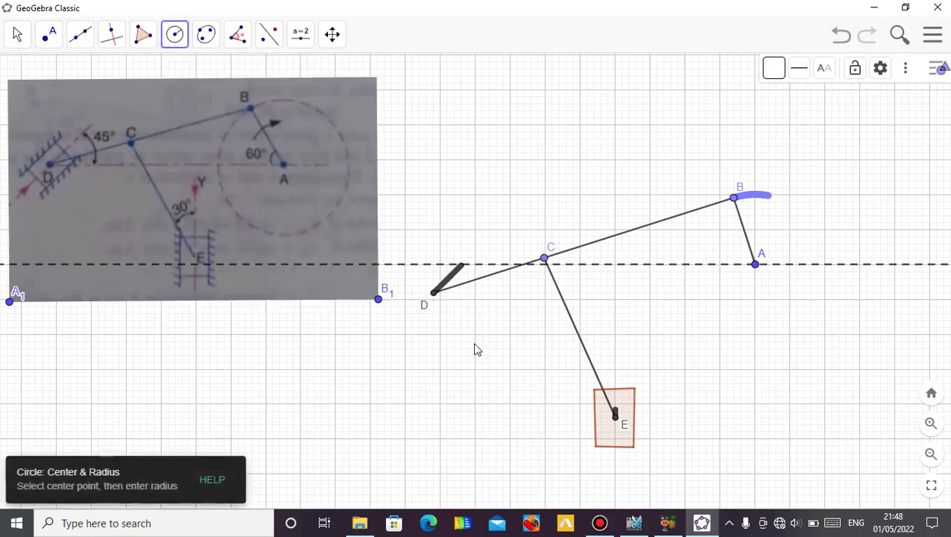
{"action": "left_click", "coordinate": [434, 294]}
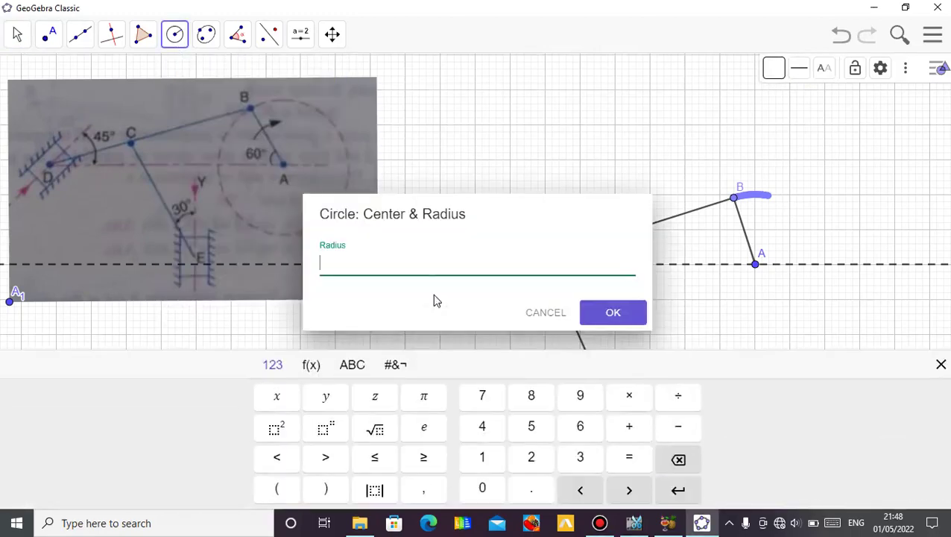
{"action": "left_click", "coordinate": [499, 456]}
{"action": "left_click", "coordinate": [614, 313]}
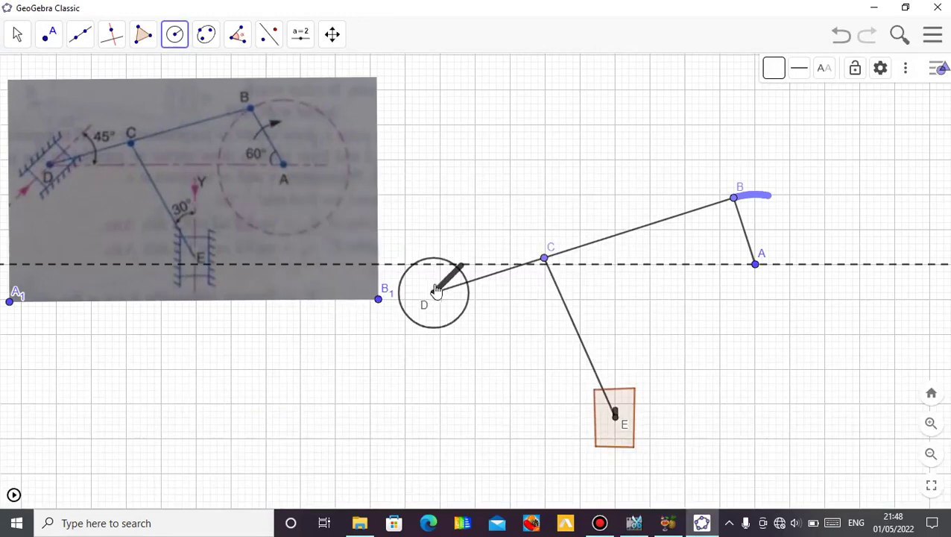
- Draw a four-sided polygon around D with all its vertices on the circle, slanted like the slider block in the reference picture
{"action": "left_click", "coordinate": [143, 35]}
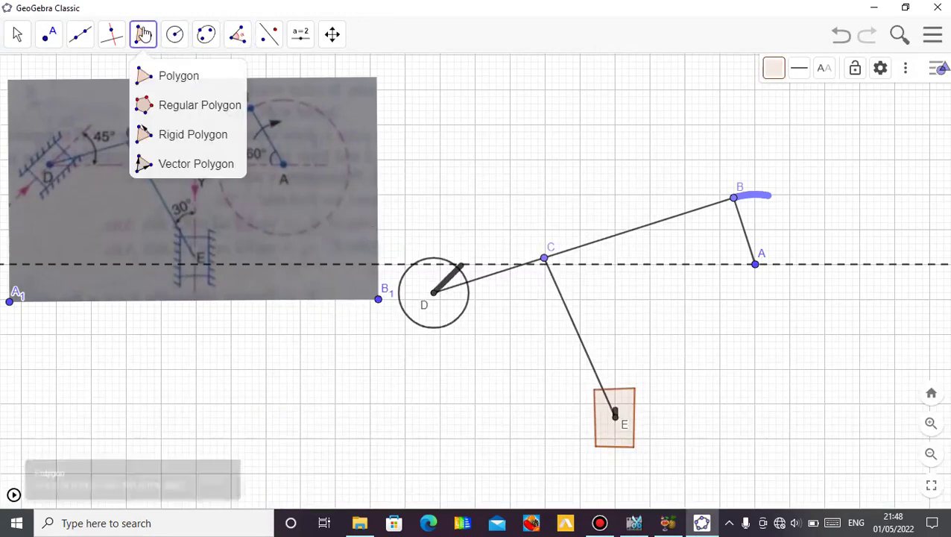
{"action": "left_click", "coordinate": [159, 76]}
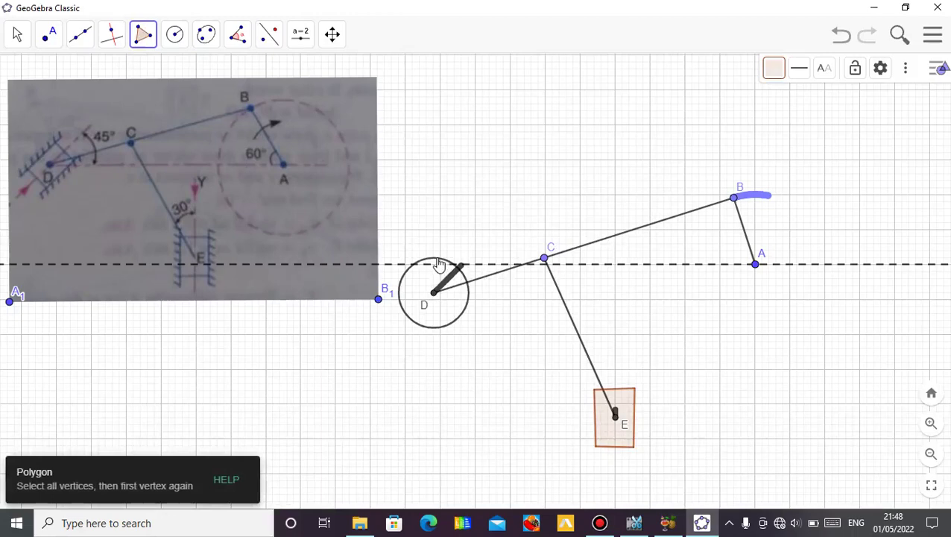
{"action": "left_click", "coordinate": [437, 259]}
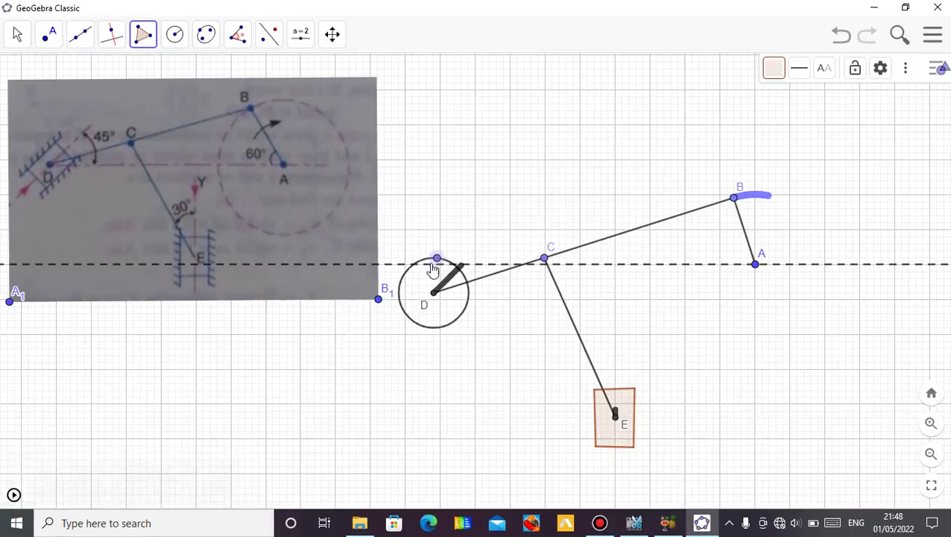
{"action": "left_click", "coordinate": [399, 301]}
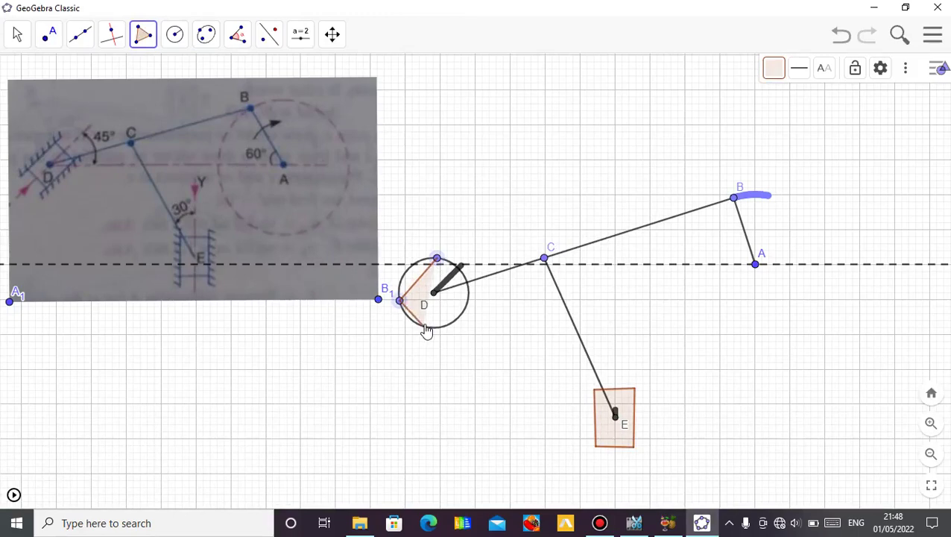
{"action": "left_click", "coordinate": [423, 326]}
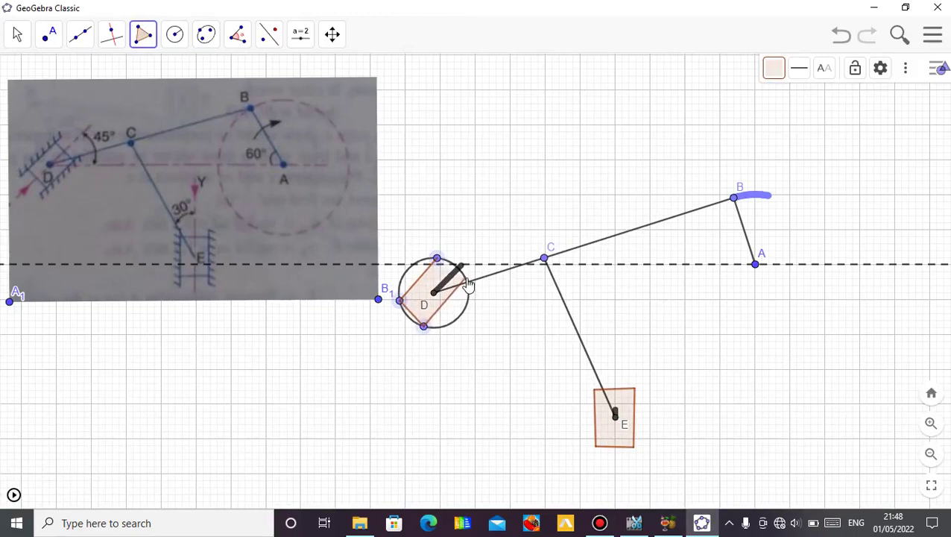
{"action": "left_click", "coordinate": [465, 278]}
{"action": "left_click", "coordinate": [438, 258]}
- Adjust the two upper-right corners of D's polygon along the circle to make the block more rectangular
{"action": "left_click", "coordinate": [17, 35]}
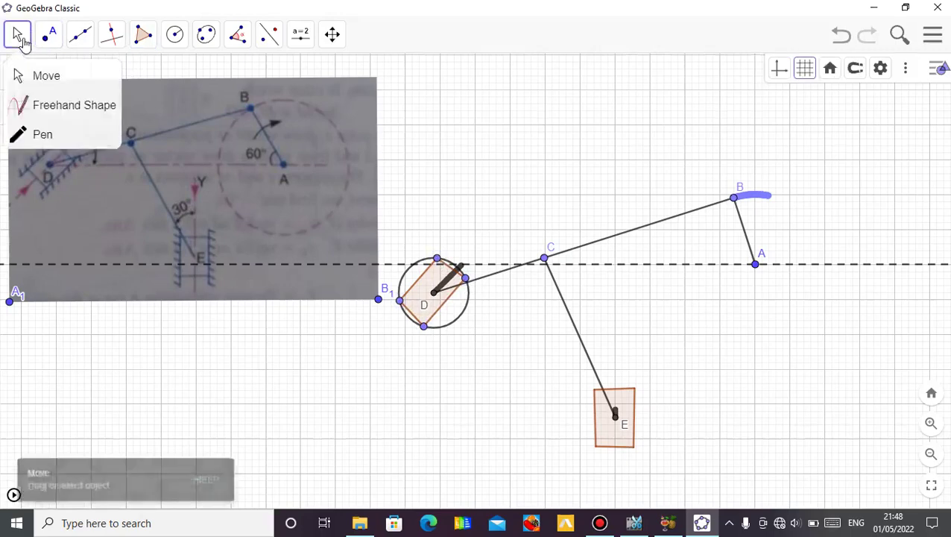
{"action": "left_click", "coordinate": [465, 279]}
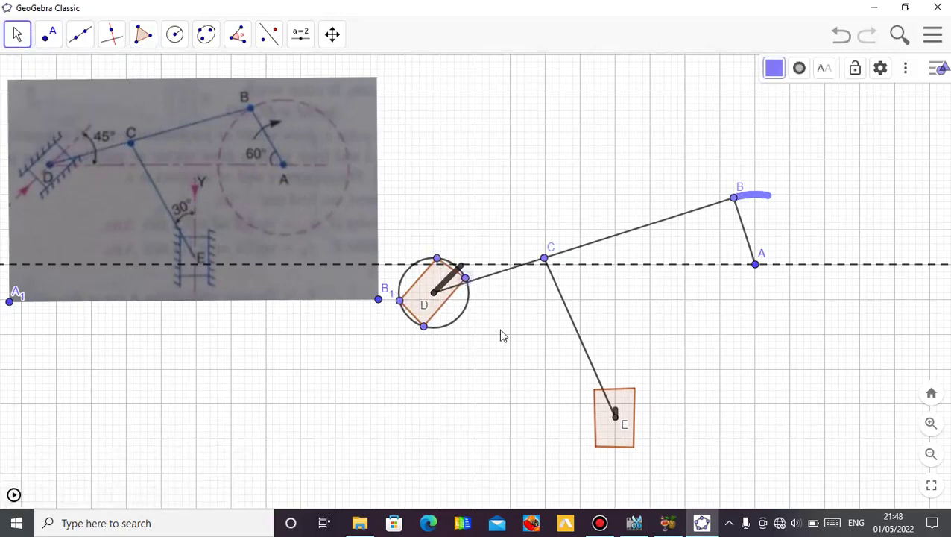
{"action": "key", "text": "Up"}
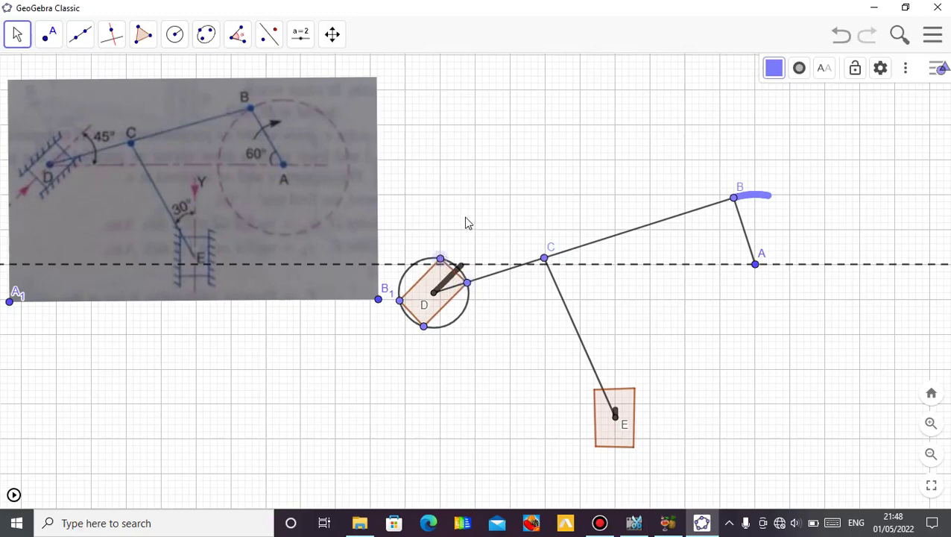
- Hide the radius 1 circle around D and the four corner points of its slider block
{"action": "right_click", "coordinate": [459, 325]}
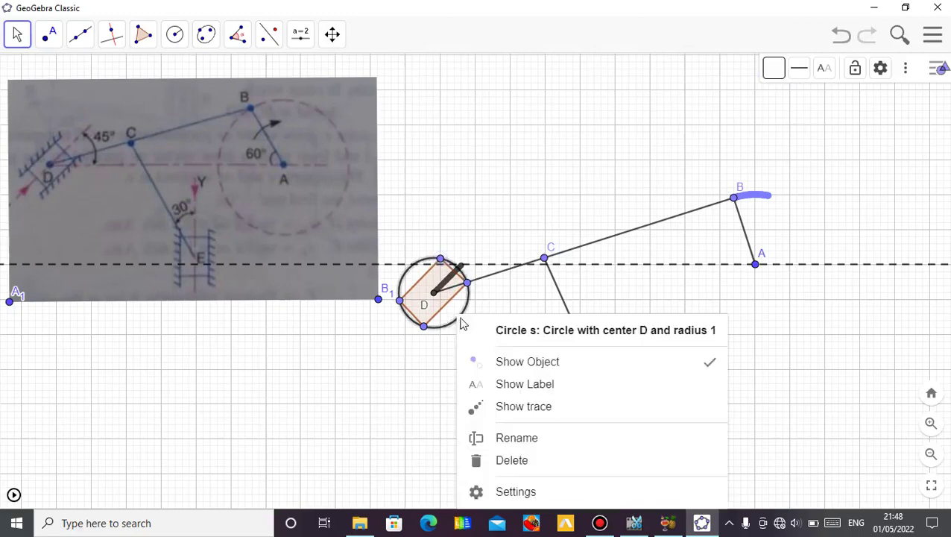
{"action": "left_click", "coordinate": [521, 361]}
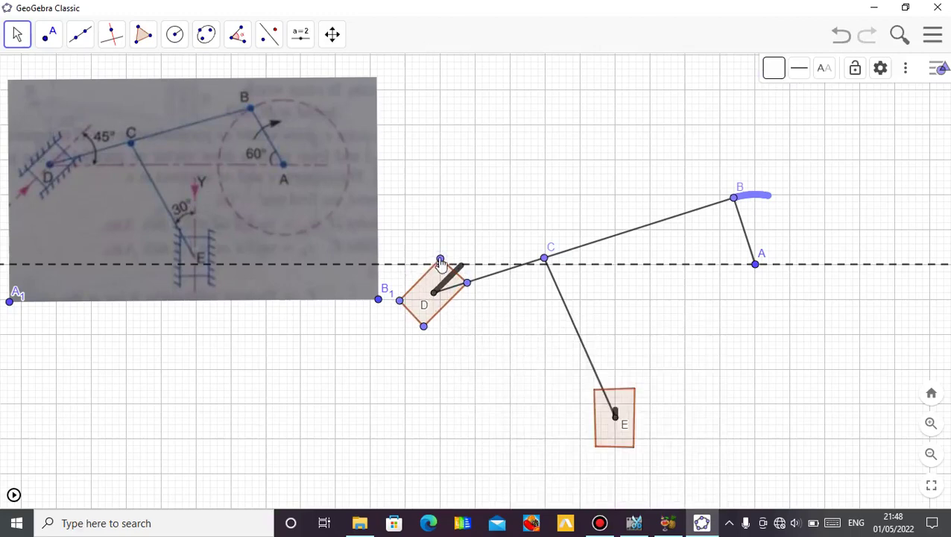
{"action": "right_click", "coordinate": [441, 260]}
{"action": "left_click", "coordinate": [480, 304]}
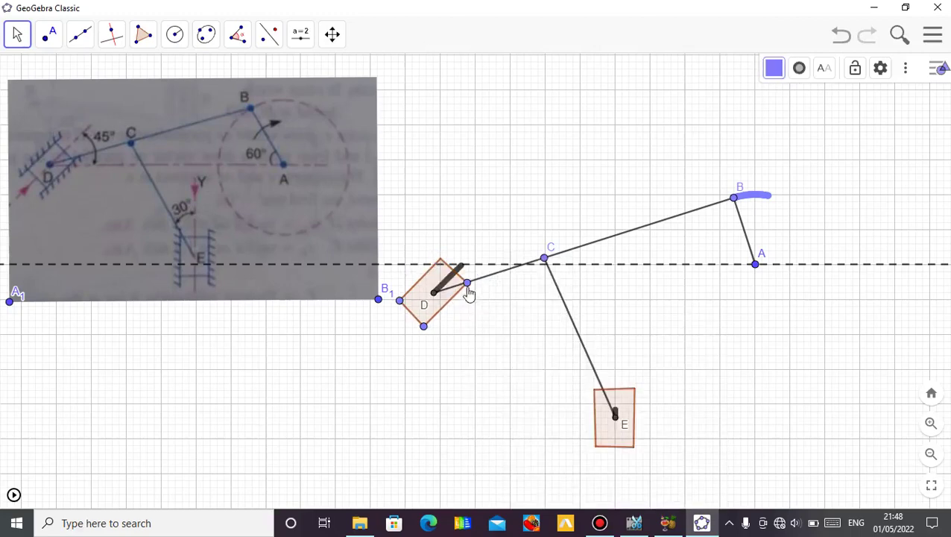
{"action": "right_click", "coordinate": [468, 284]}
{"action": "left_click", "coordinate": [510, 331]}
{"action": "right_click", "coordinate": [423, 327]}
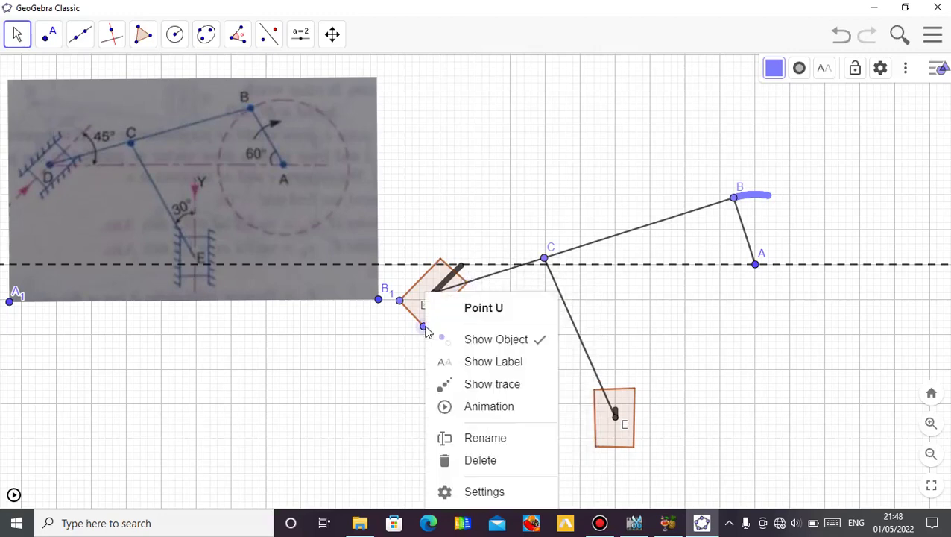
{"action": "left_click", "coordinate": [492, 340]}
{"action": "right_click", "coordinate": [400, 301]}
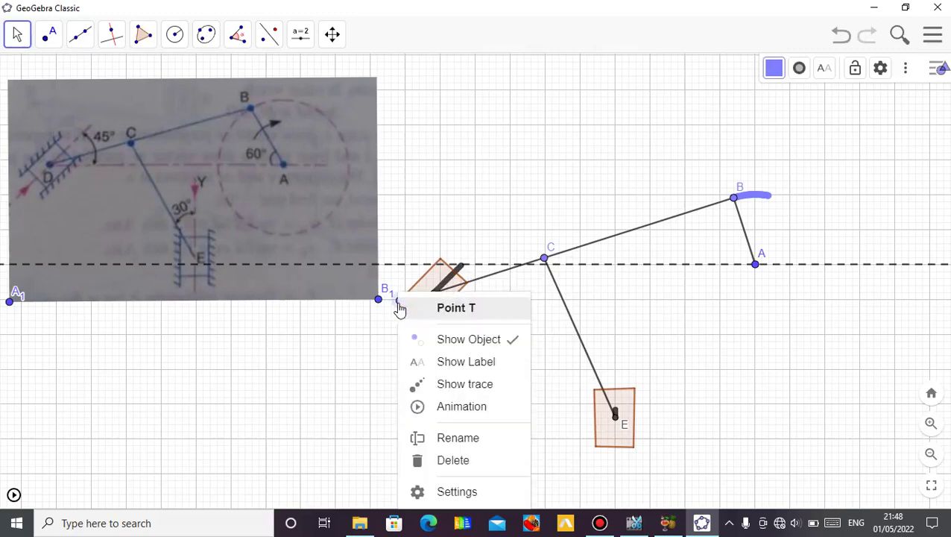
{"action": "left_click", "coordinate": [441, 339]}
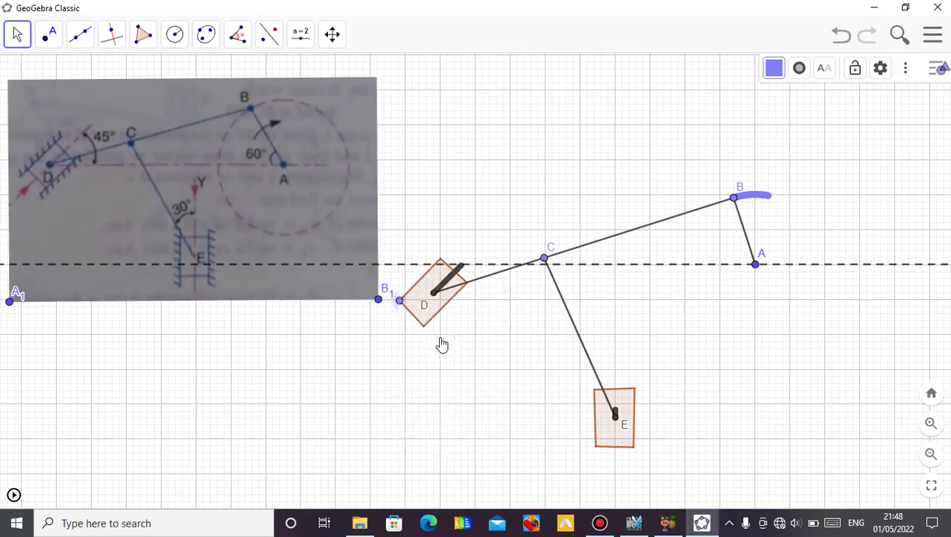
{"action": "right_click", "coordinate": [501, 180]}
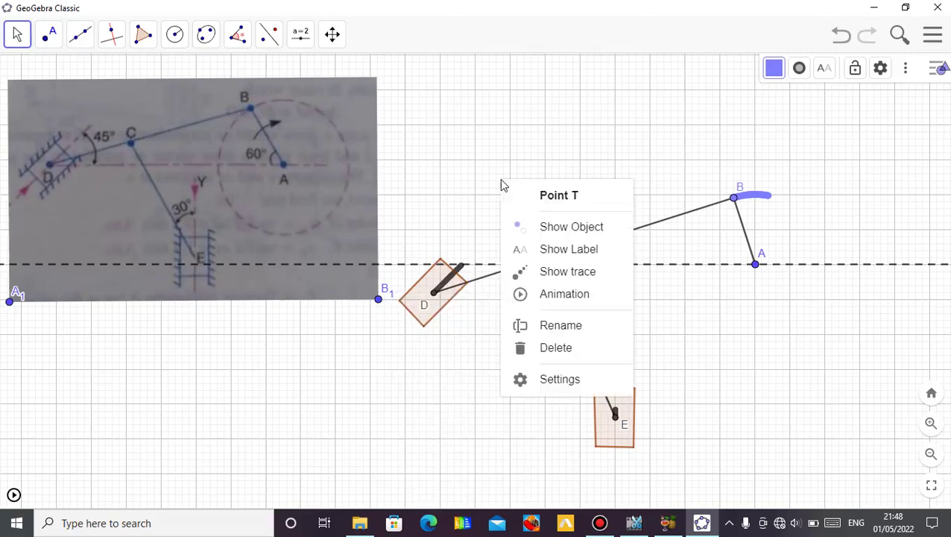
{"action": "left_click", "coordinate": [591, 230]}
- Set the graphics view to No Grid with the axes hidden
{"action": "right_click", "coordinate": [542, 137]}
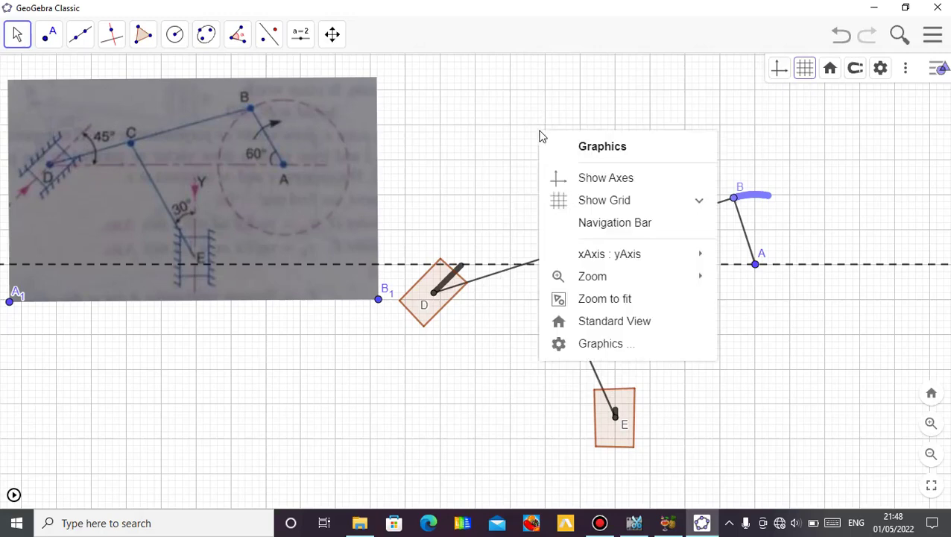
{"action": "left_click", "coordinate": [585, 178]}
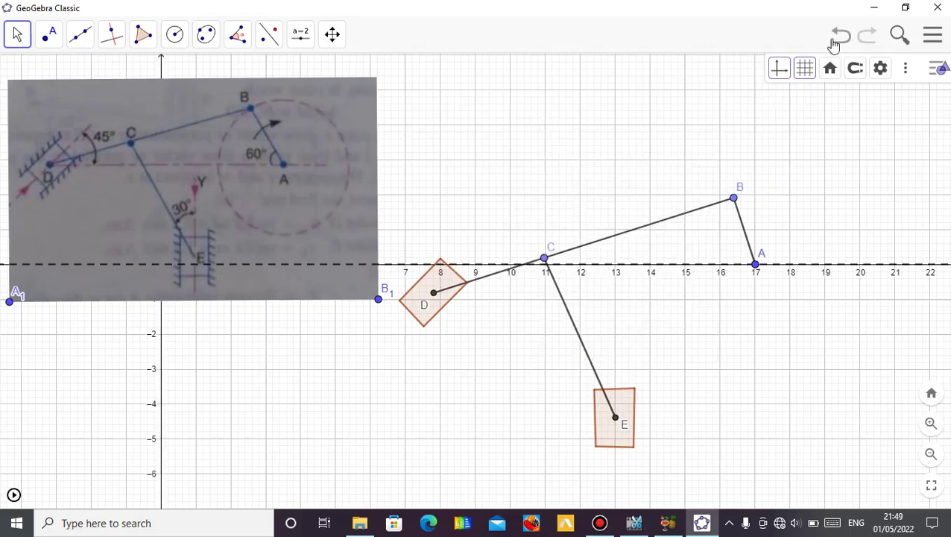
{"action": "right_click", "coordinate": [535, 205]}
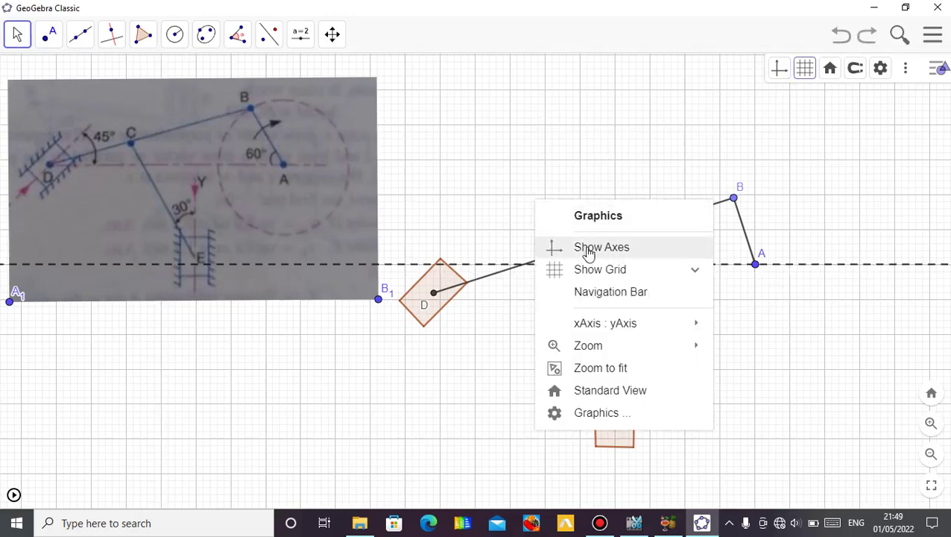
{"action": "left_click", "coordinate": [604, 270]}
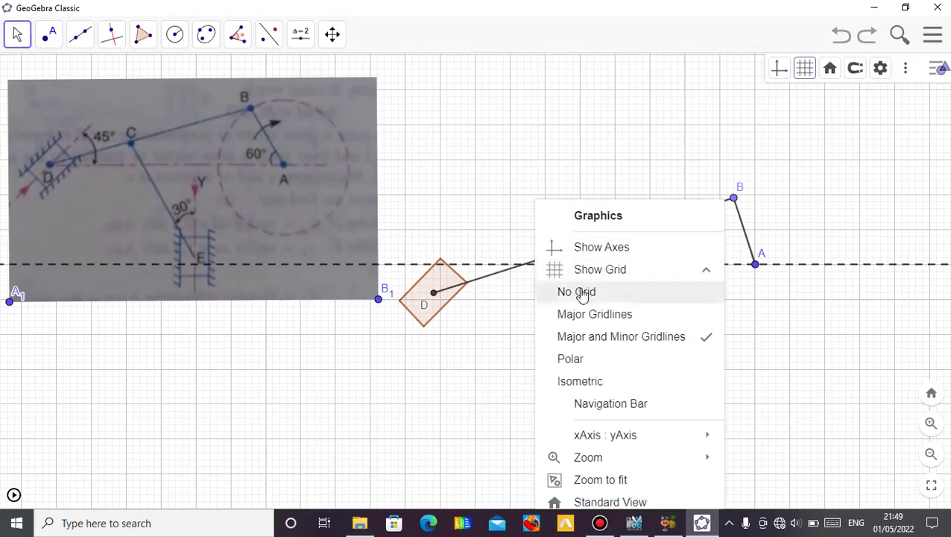
{"action": "left_click", "coordinate": [582, 293]}
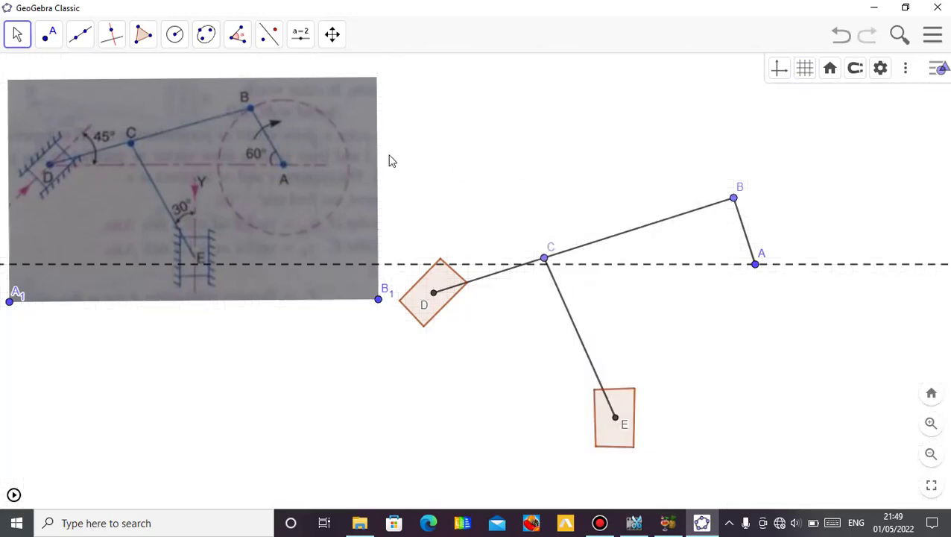
- Shift the reference picture slightly upward relative to the mechanism and play the animation of the finished mechanism
{"action": "mouse_move", "coordinate": [361, 161]}
{"action": "left_mouse_down"}
{"action": "mouse_move", "coordinate": [350, 146]}
{"action": "mouse_move", "coordinate": [363, 142]}
{"action": "left_mouse_up"}
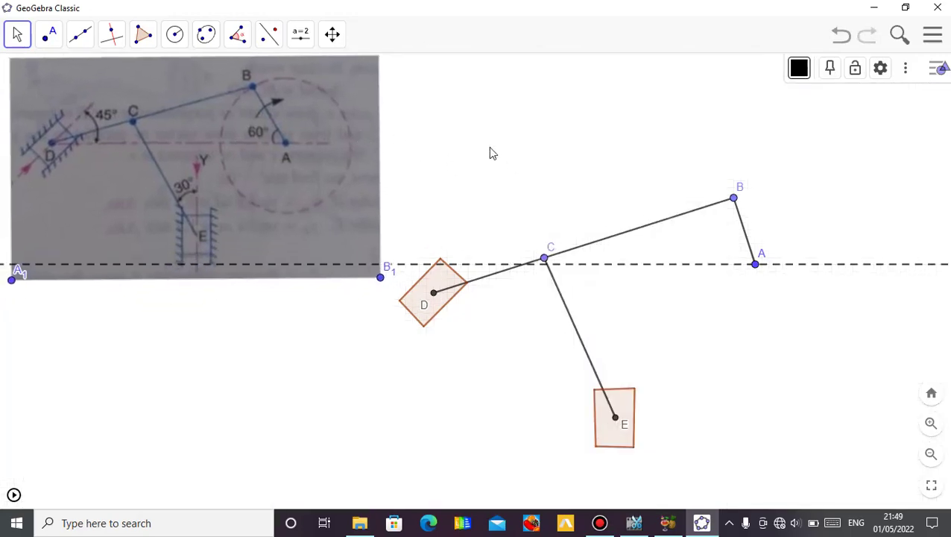
{"action": "left_click_drag", "start_coordinate": [488, 151], "coordinate": [499, 167]}
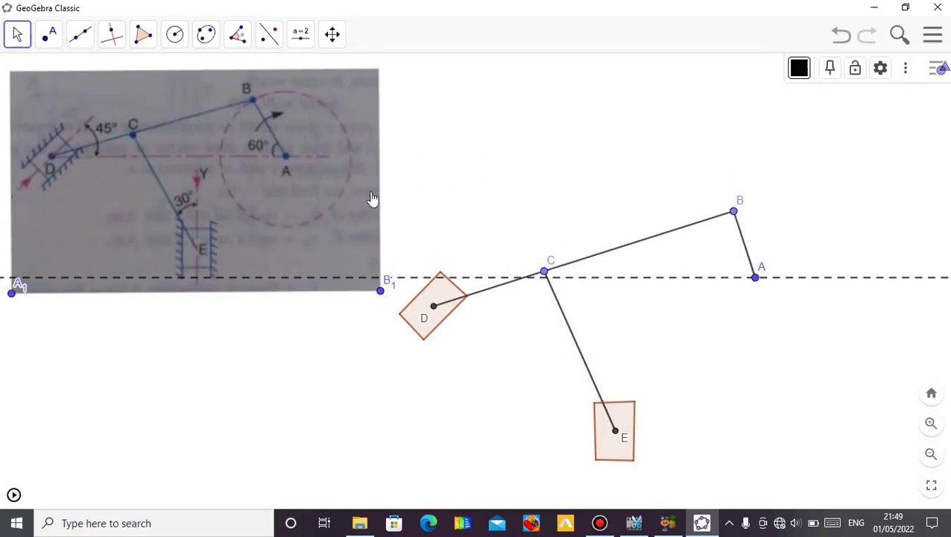
{"action": "left_click_drag", "start_coordinate": [373, 199], "coordinate": [367, 190]}
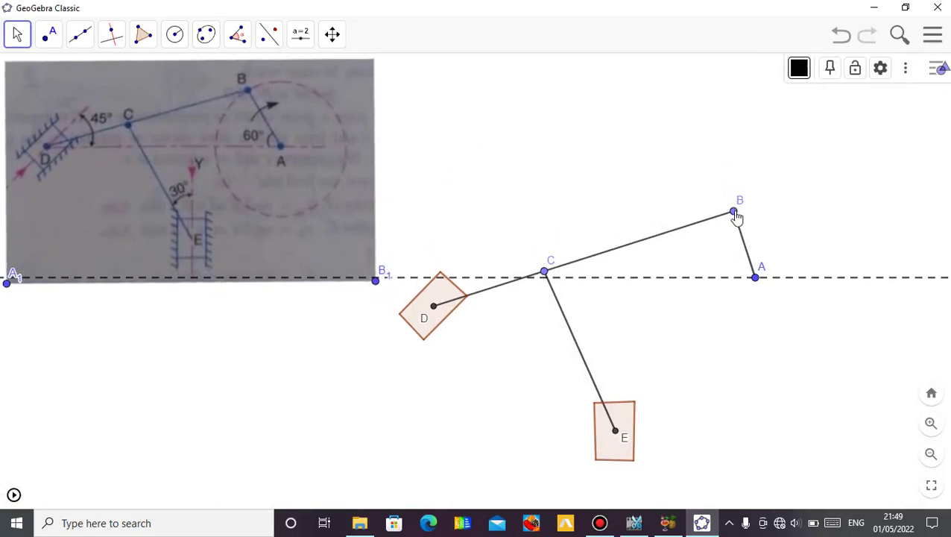
{"action": "left_click", "coordinate": [14, 496]}
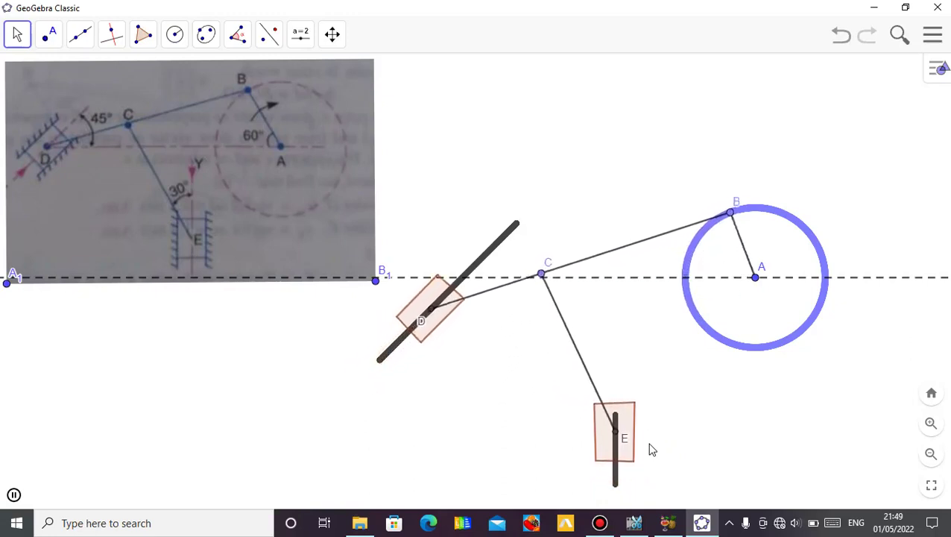
{"action": "mouse_move", "coordinate": [626, 6]}
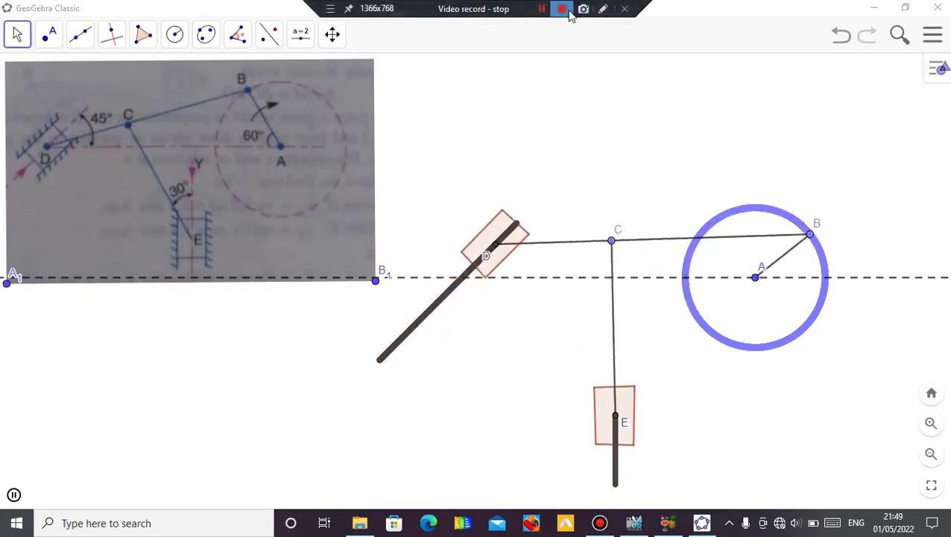